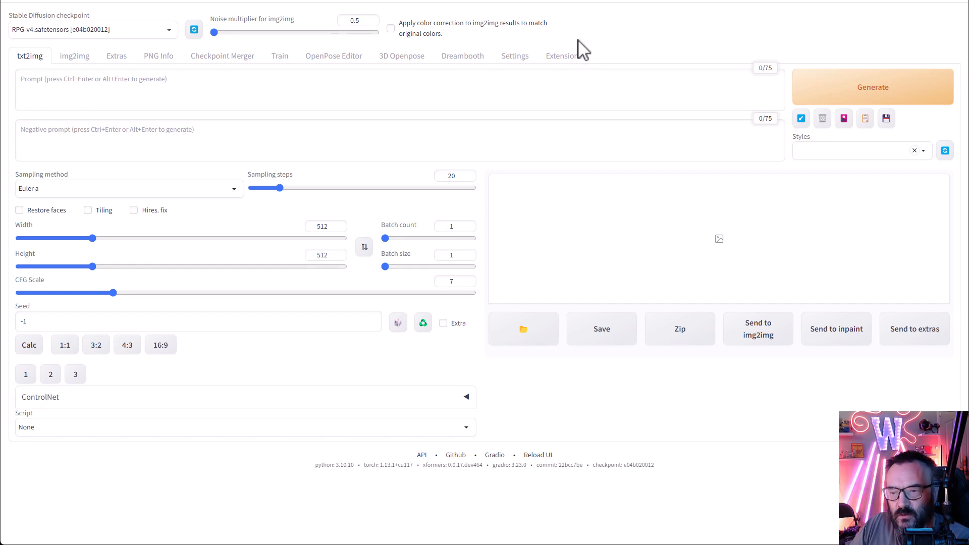
Step: Check the installed extensions for updates and review the update status of each one
left_click(568, 57)
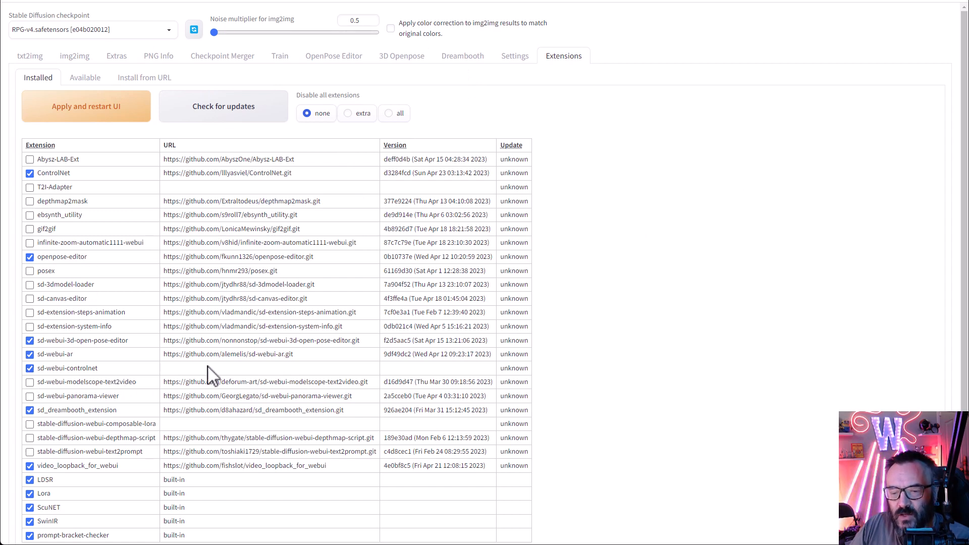
left_click(202, 117)
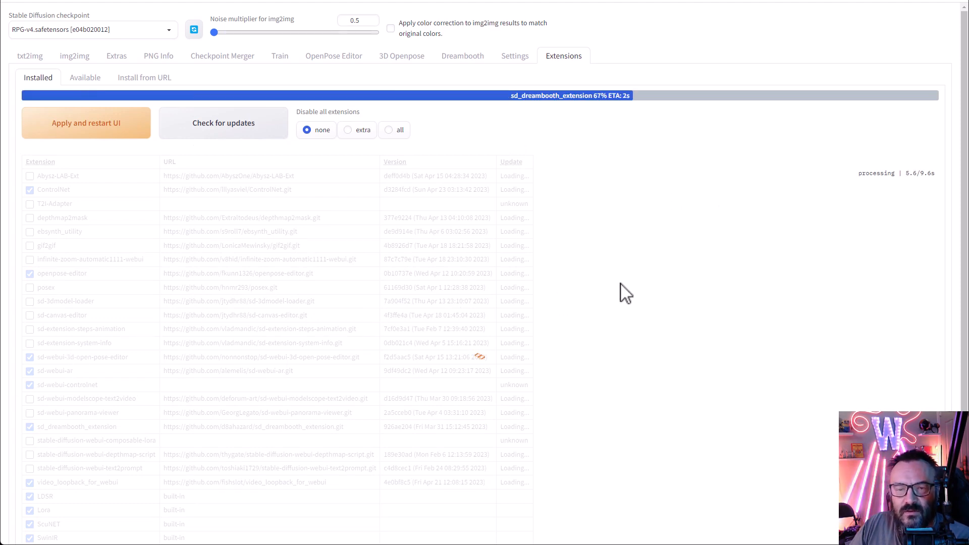
scroll(612, 249, "down", 1)
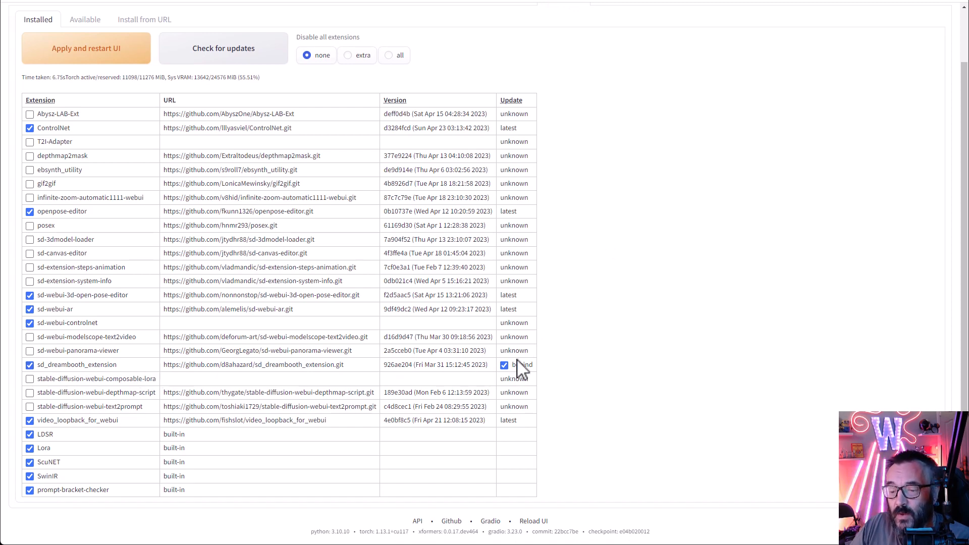
scroll(545, 376, "up", 1)
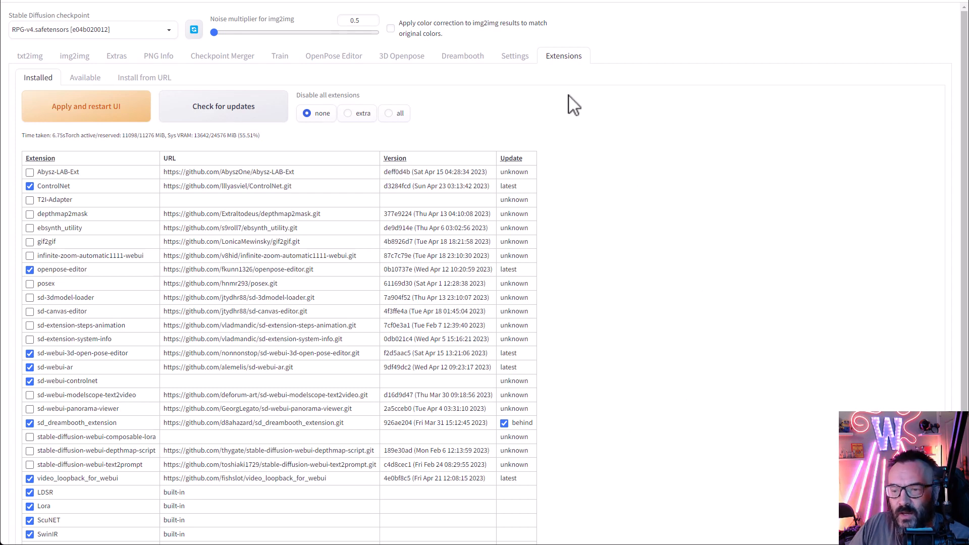
Step: Open the ControlNet settings and examine the config file path for the Control Net models
left_click(516, 57)
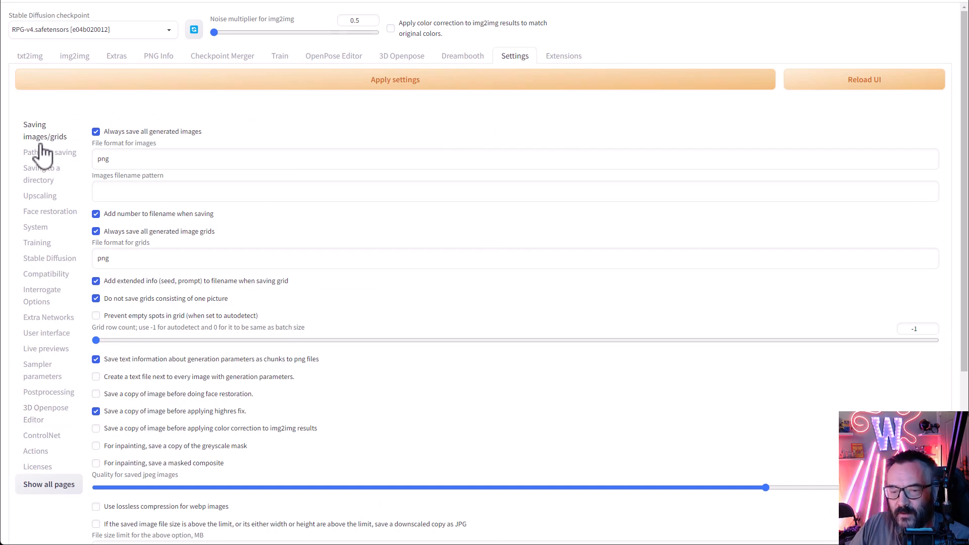
left_click(36, 436)
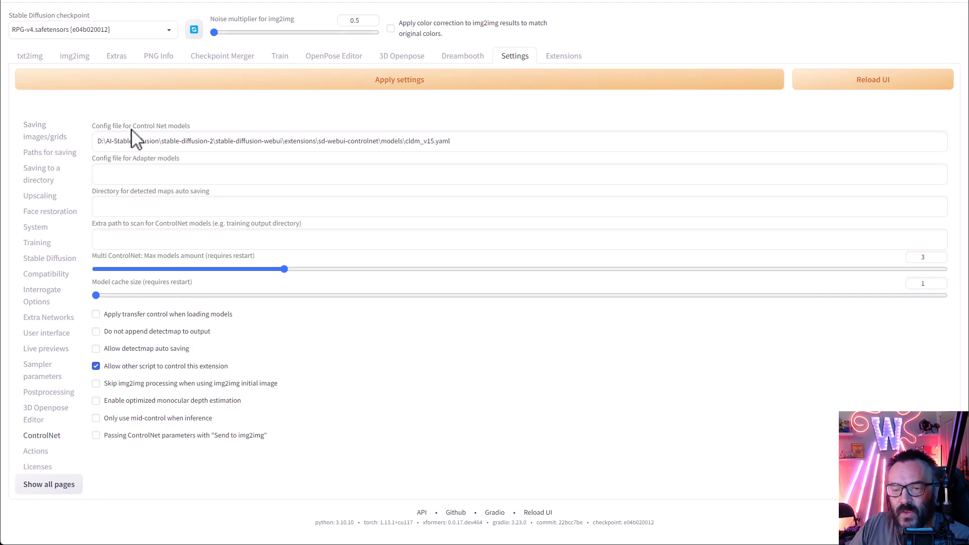
left_click_drag(494, 144, 91, 140)
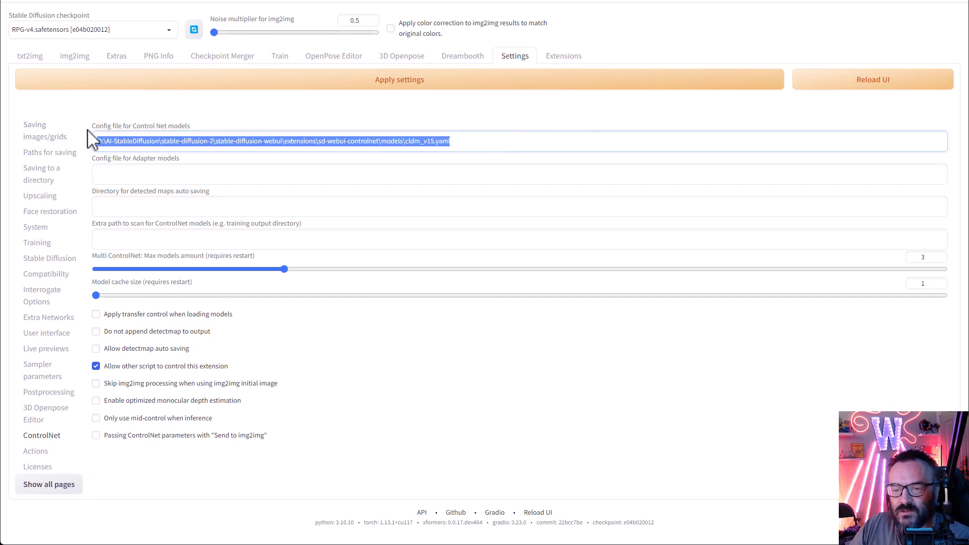
left_click(469, 144)
left_click_drag(427, 141, 434, 142)
left_click(481, 150)
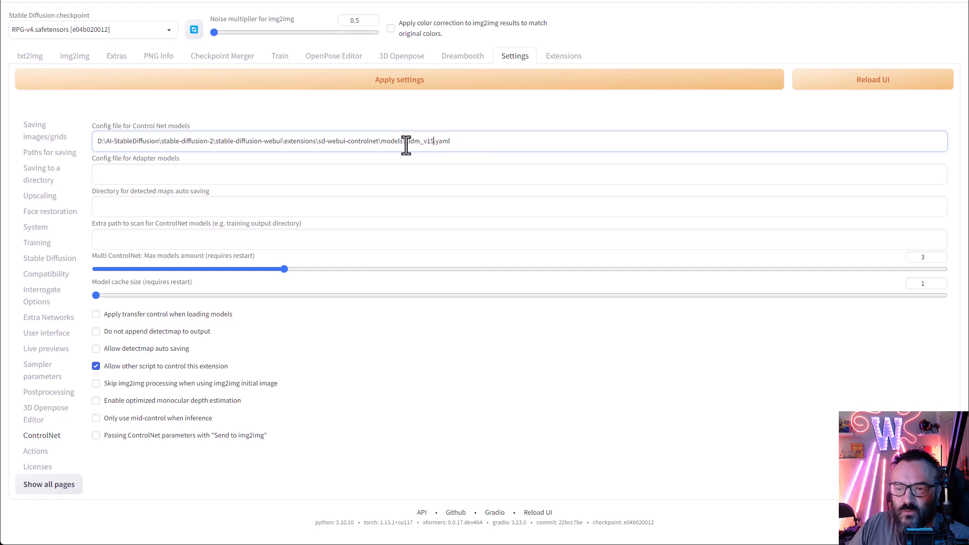
left_click_drag(484, 146, 98, 141)
left_click_drag(423, 142, 434, 142)
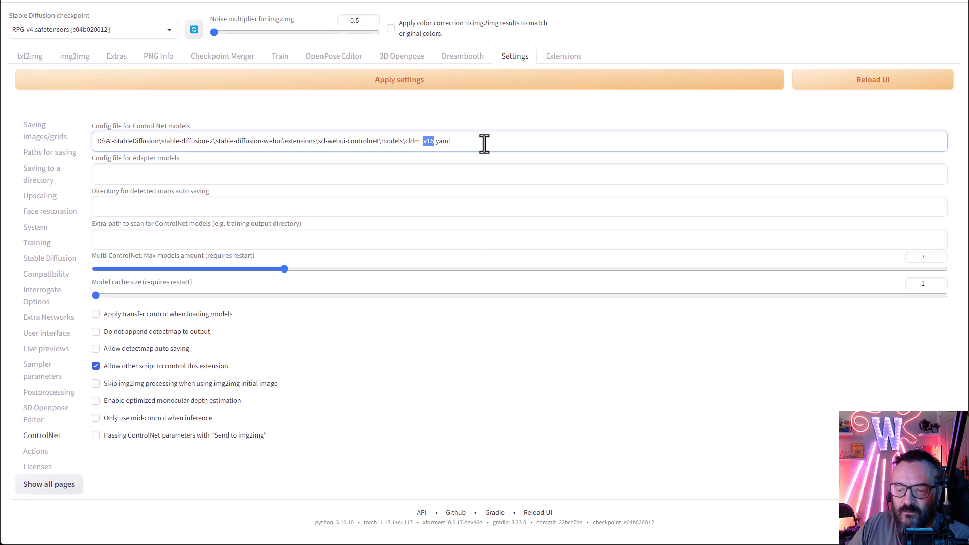
left_click(485, 144)
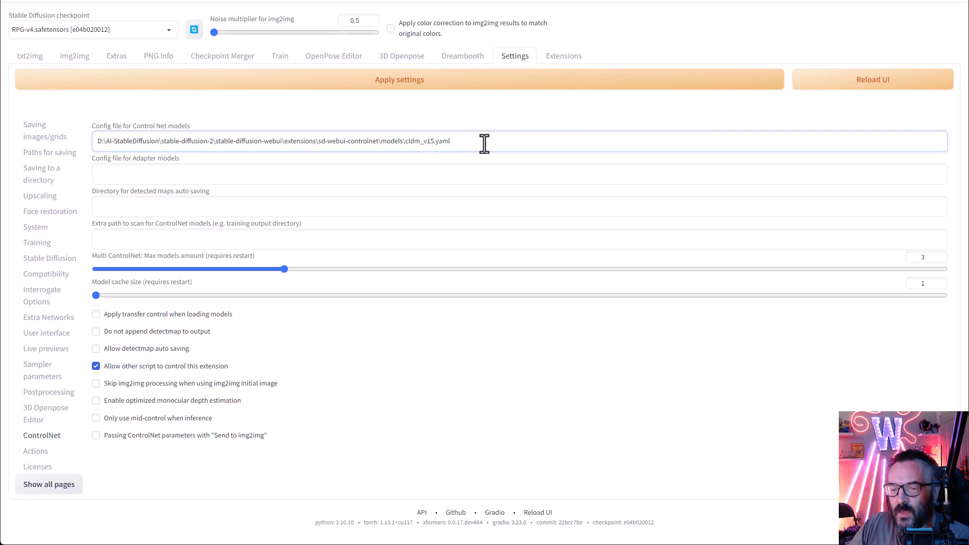
Step: Examine the ControlNet settings for the adapter config file, detected maps directory, extra model path, maximum models amount and model cache size
left_click(186, 171)
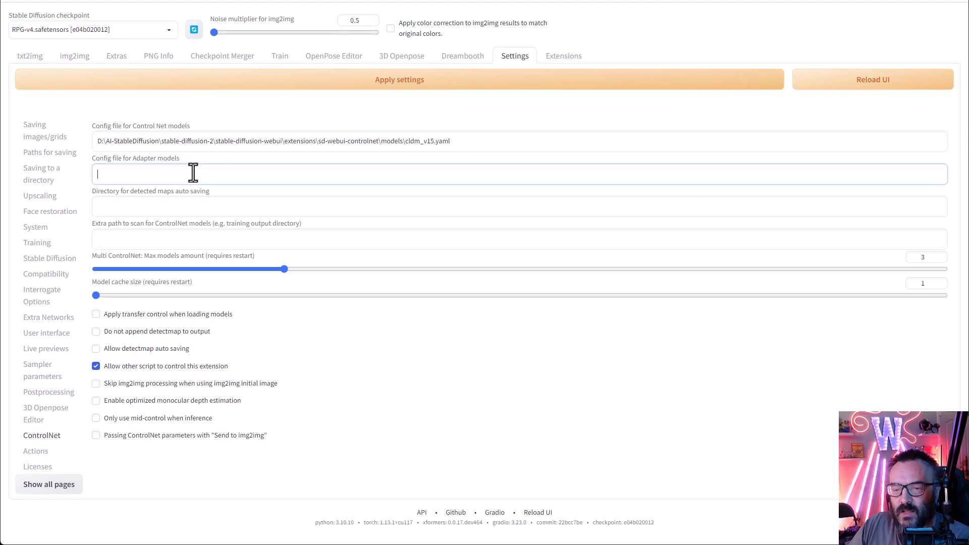
left_click(283, 200)
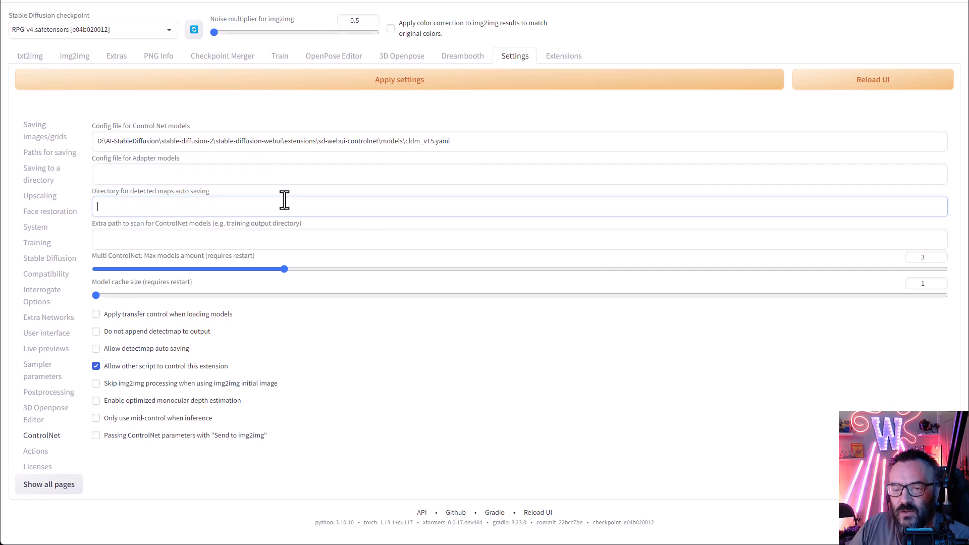
left_click(238, 172)
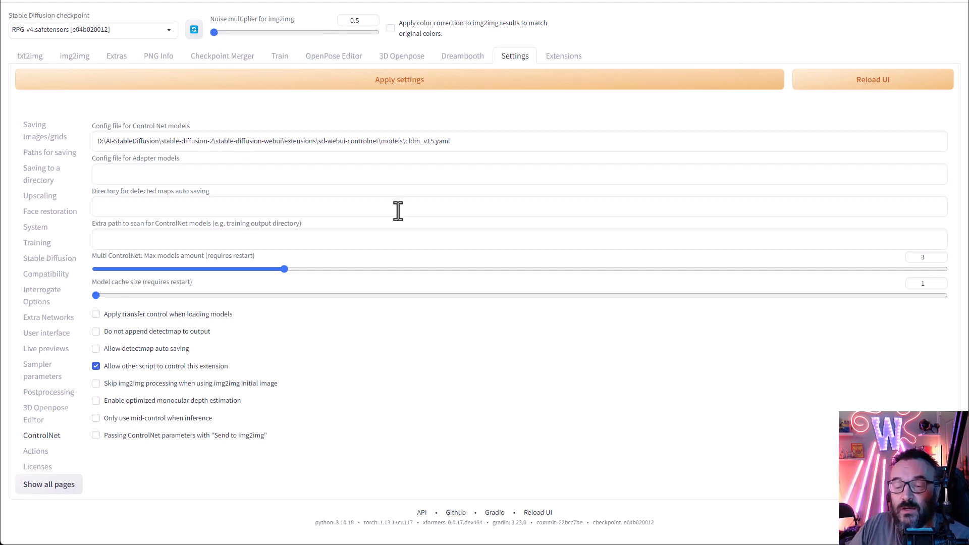
left_click(175, 173)
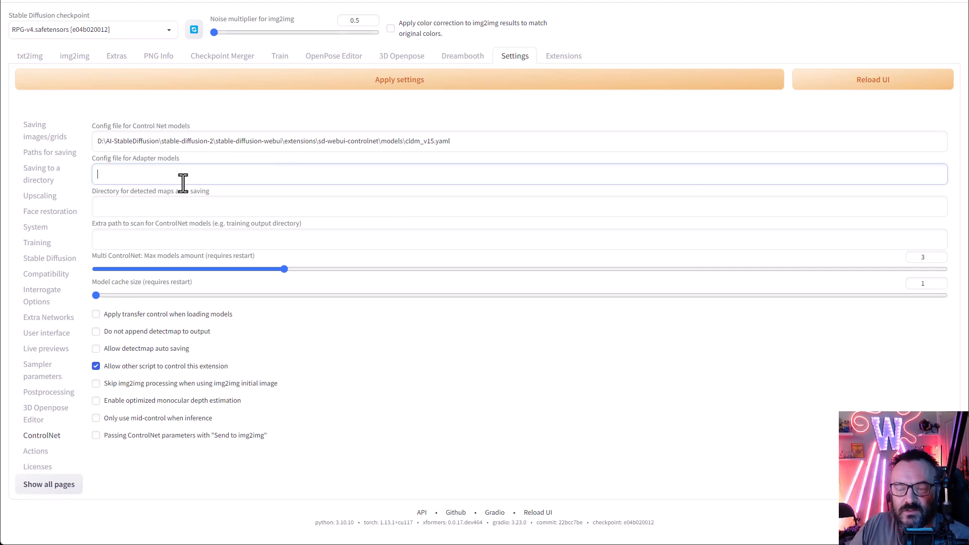
left_click(190, 207)
left_click(196, 241)
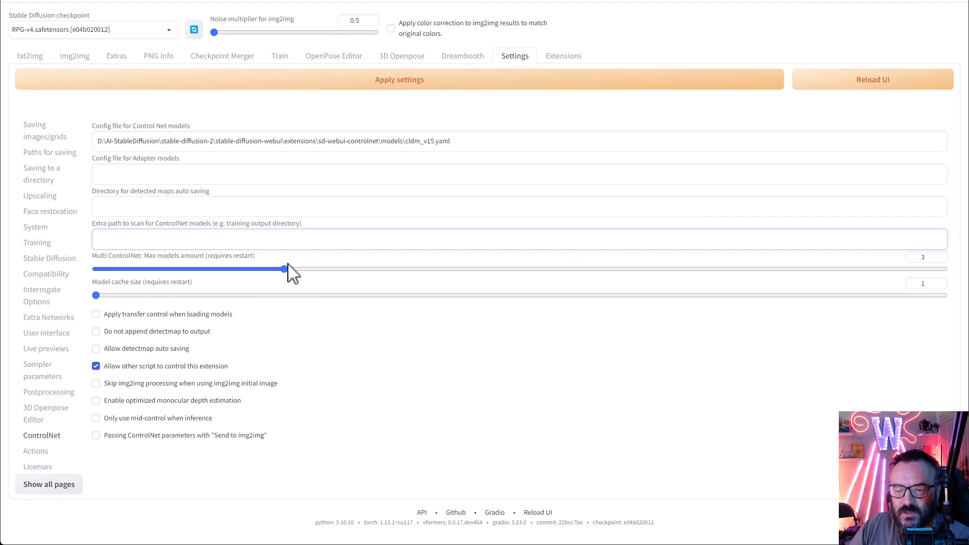
left_click(237, 306)
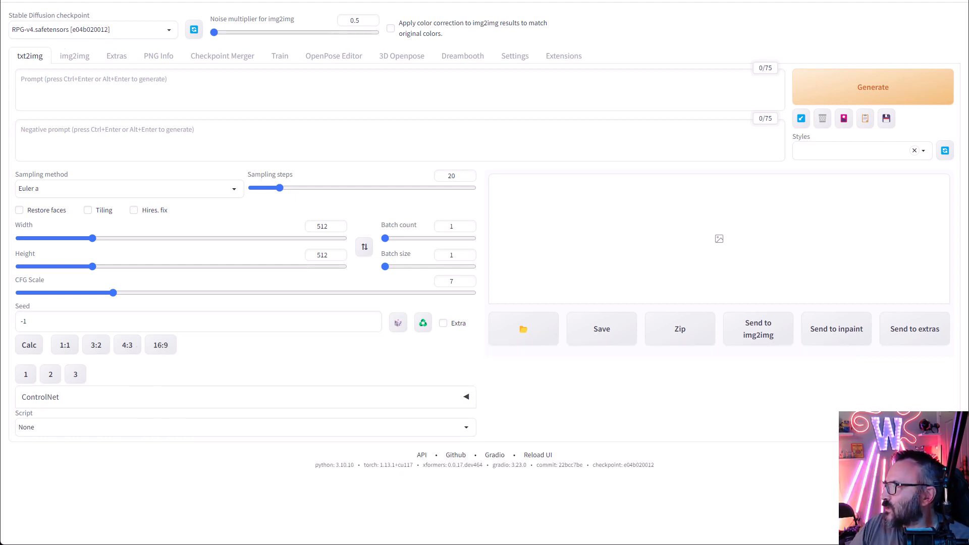
Step: Switch to RPG-Guide-v4.pdf in Adobe Acrobat, fit its window on screen, and examine the Core Prompt page's generation settings and prompt
left_click_drag(968, 4, 856, 7)
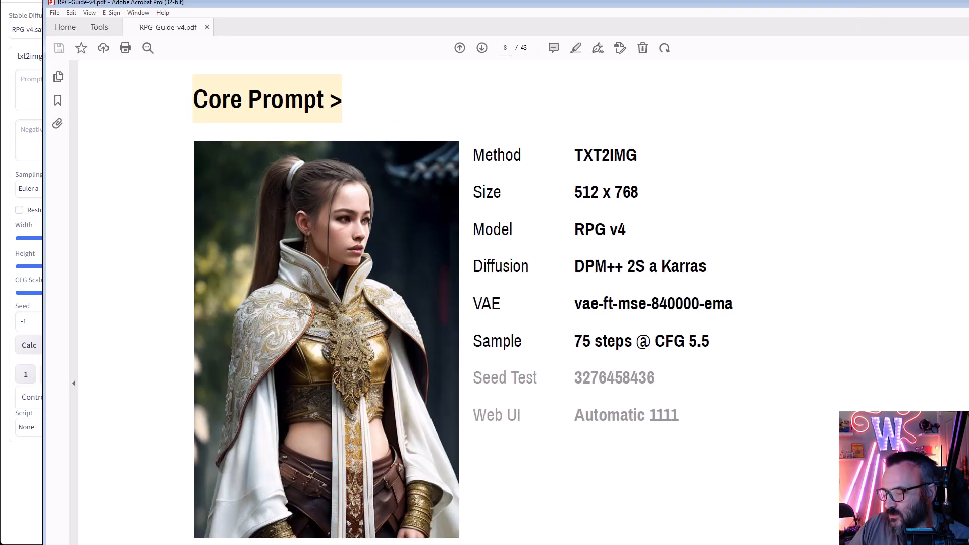
left_click_drag(968, 544, 880, 493)
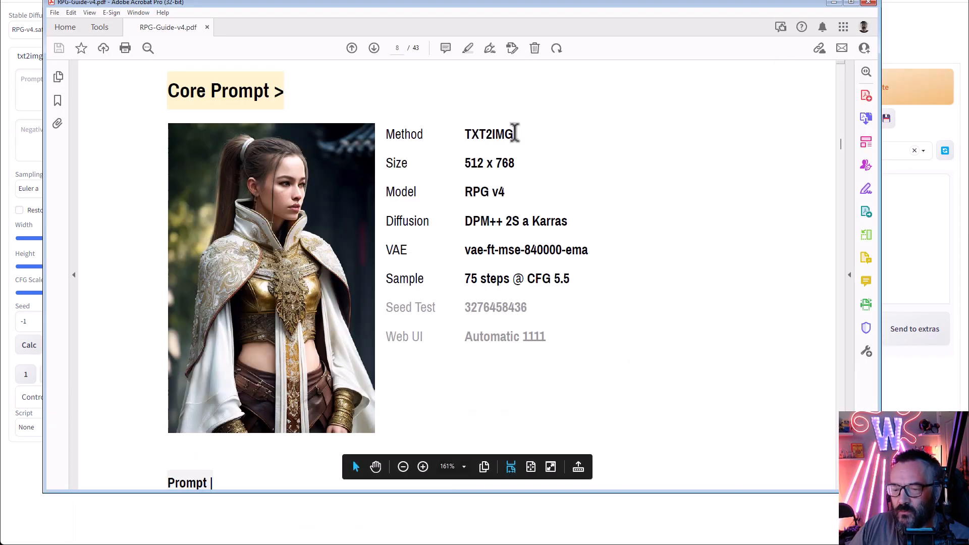
scroll(454, 195, "down", 8)
scroll(467, 224, "up", 6)
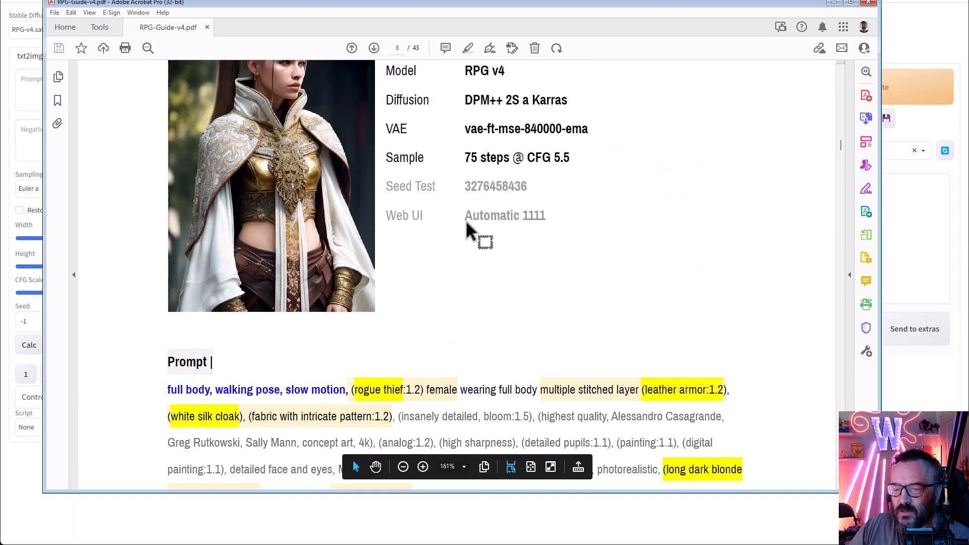
scroll(467, 224, "up", 5)
scroll(465, 216, "down", 1)
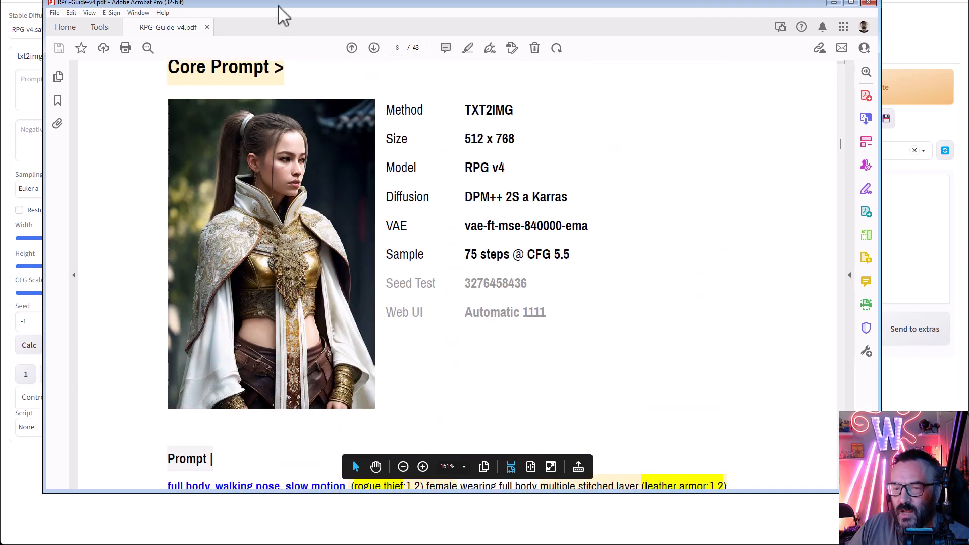
Step: Return to the Stable Diffusion web UI and fill in the "beautiful (swedish:1.3) wearing stunning outfit" prompt and the "bad art, low detail" negative prompt
key("alt+Tab")
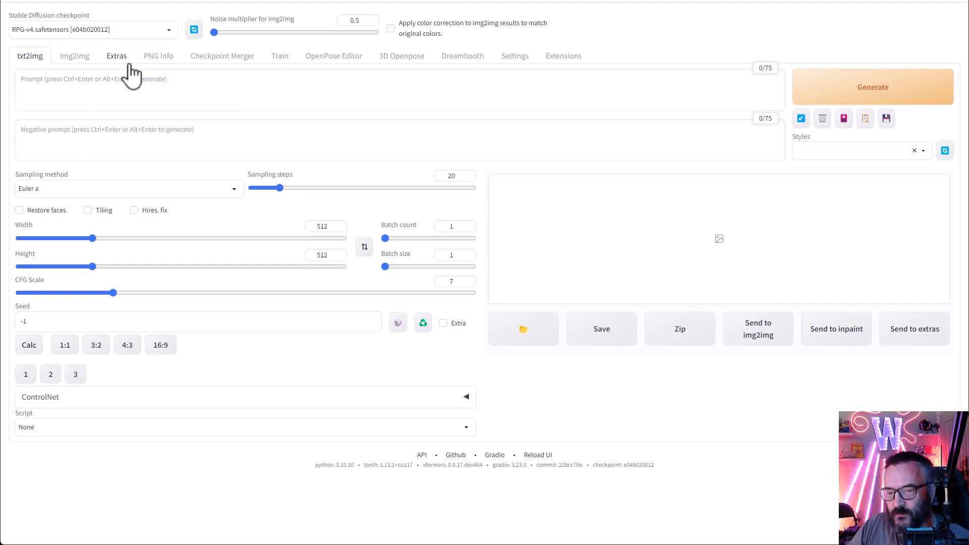
left_click(147, 90)
type("beautiful (swedish:1.3) wearing stunning outfit, (insanely detailed:1.5), light particle, (mist on the floor:1.2), ((solo)),(highest quality, Alessandro Casagrande, Greg Rutkowski, Sally Mann, concept art, 4k), (colorful), (high sharpness), ((detailed pupils)), red eyes, ((painting:1.1)), (digital painting:1.1), detailed face and eyes,Masterpiece, best quality, highly detailed photo:1, 8k, detailed face,photorealistic, dark and gloomy,By jeremy mann, by sandra chevrier, by maciej kuciara, ((small Breast)),((samurai)), sharp, ((perfect body)), realistic, real shadow, 3d, ((full body)), ((dark and gloomy church background:1.2)), (by Michelangelo), low contrast, bokeh lighting, lens flare. ((clean face))\\n")
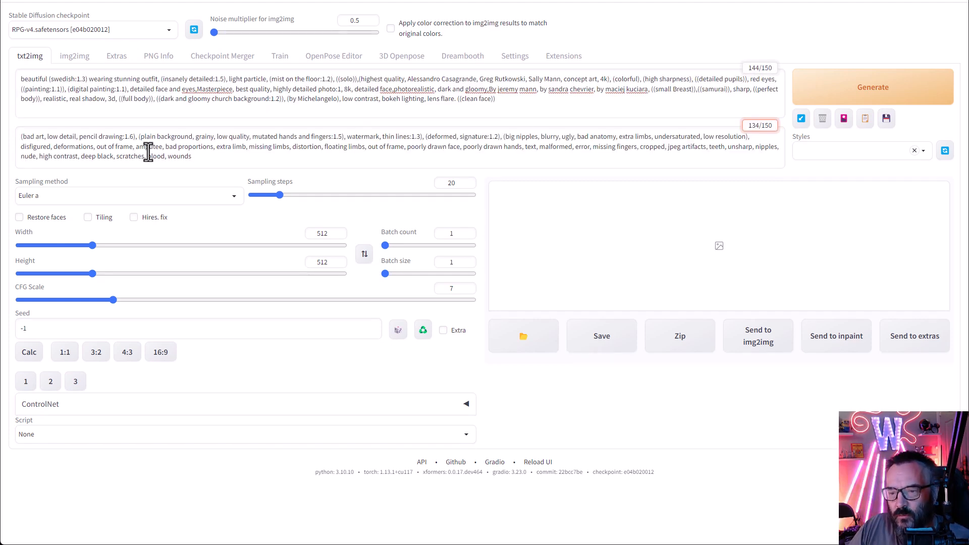
Step: Set the sampling steps to 75 and the CFG scale to 5.5
left_click(462, 187)
double_click(462, 186)
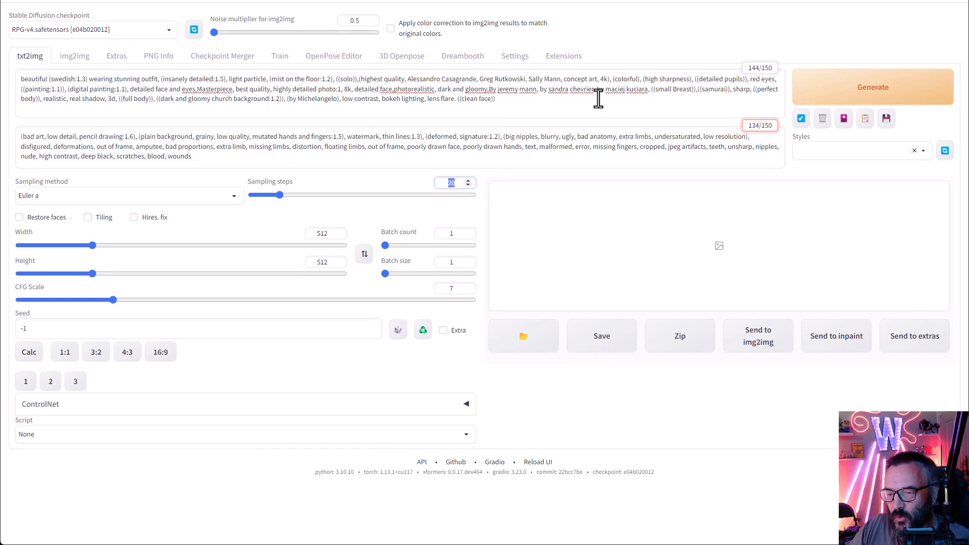
type("75")
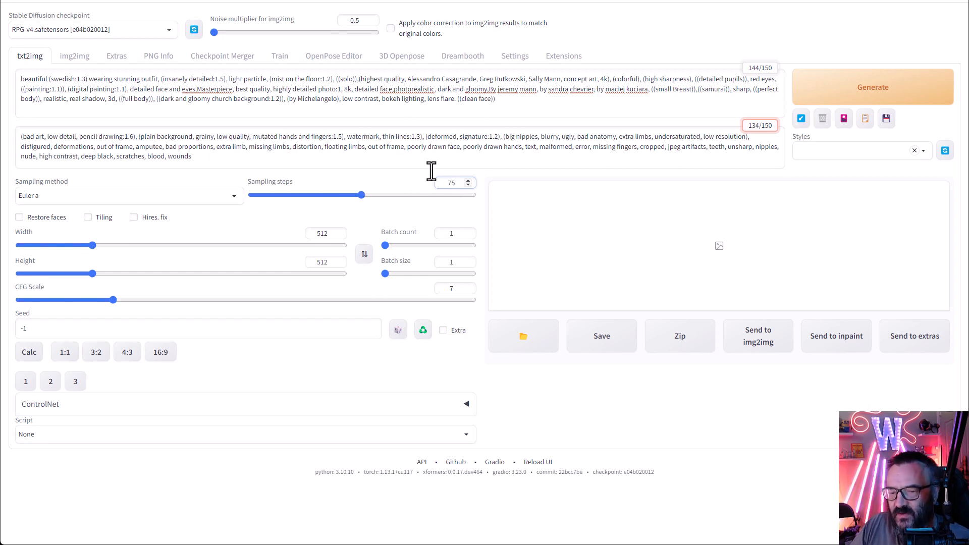
double_click(460, 288)
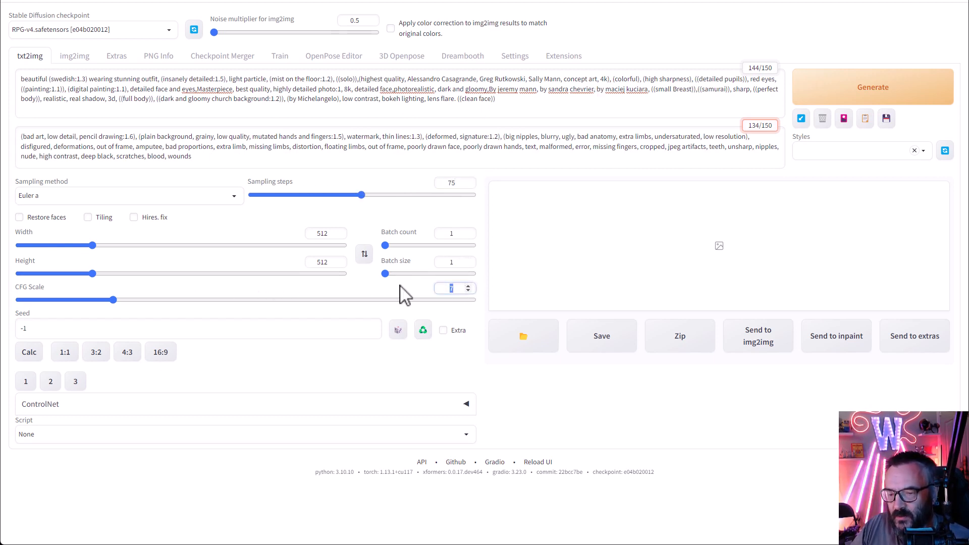
type("5.5")
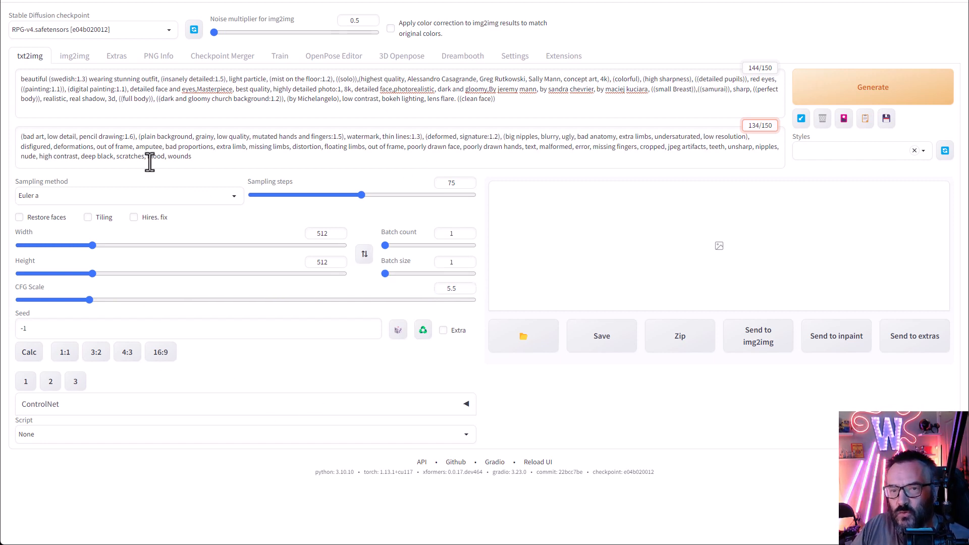
Step: Set the image height to 768 and generate the image
double_click(328, 261)
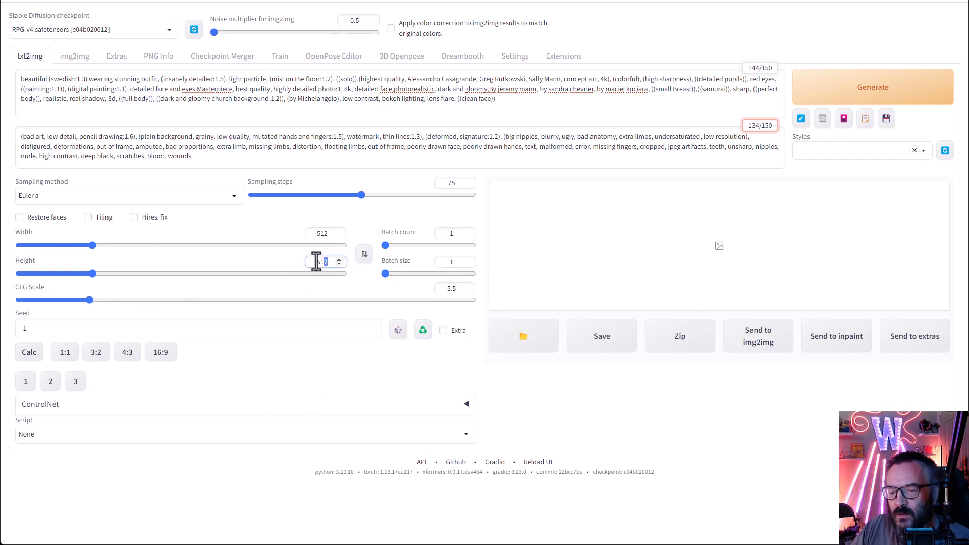
type("7")
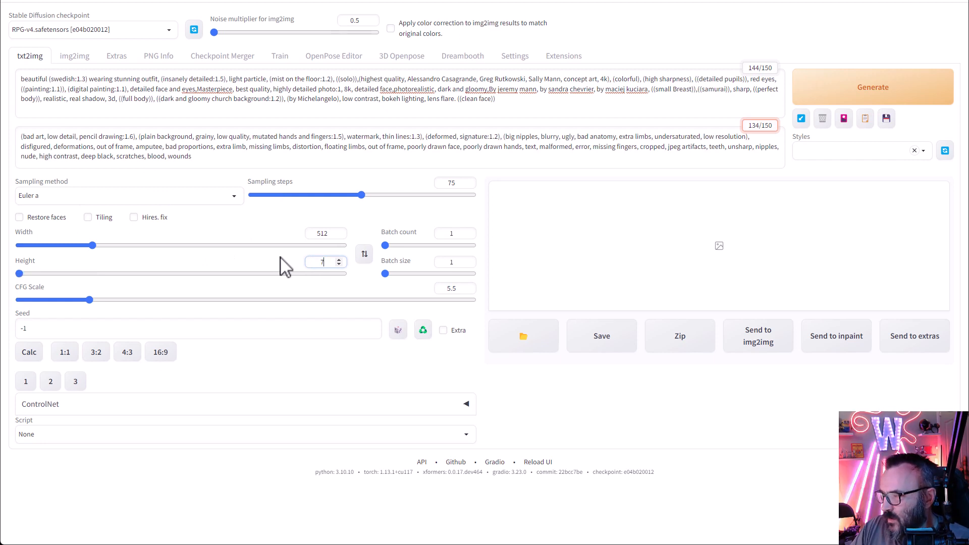
type("68")
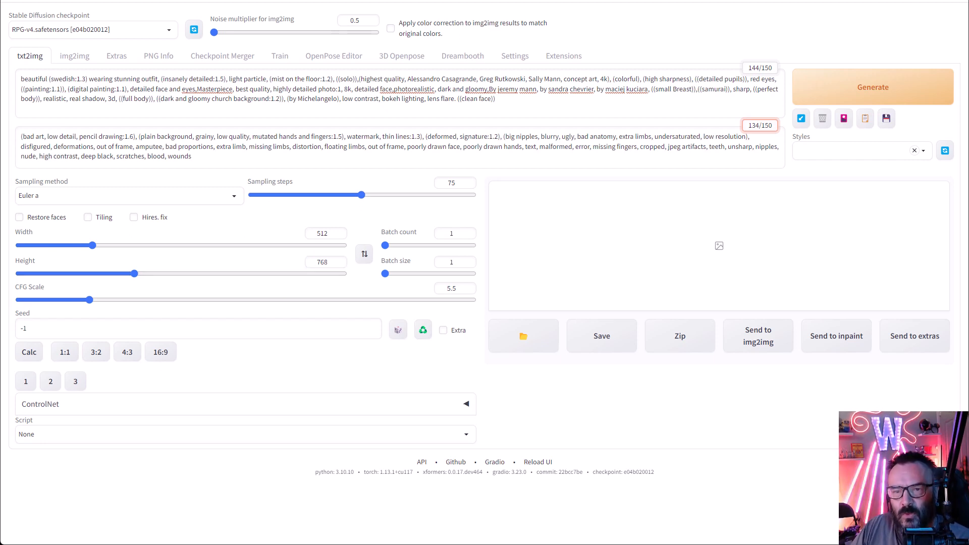
left_click(886, 94)
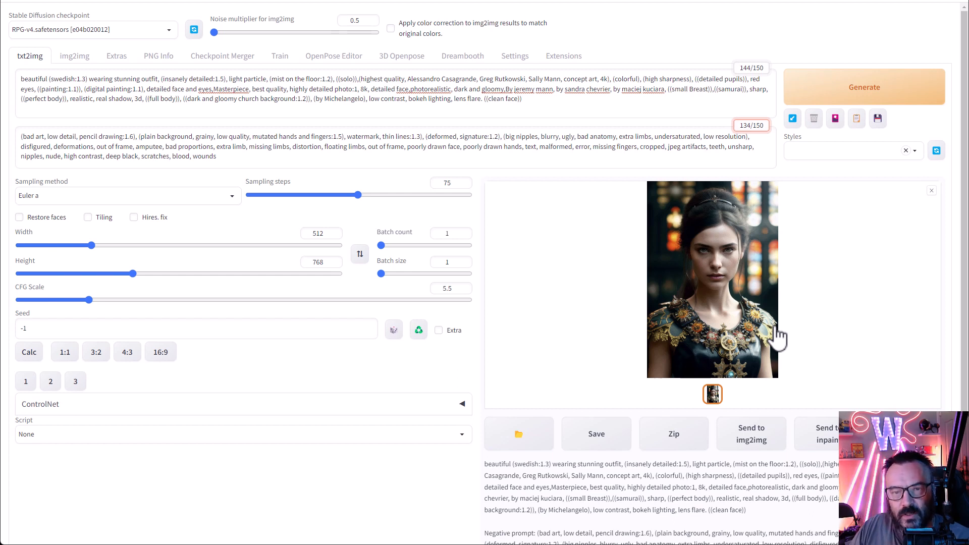
Step: Expand ControlNet and load the portrait photo of the woman in a black turtleneck as the image for Control Model - 0
left_click(462, 404)
scroll(424, 301, "down", 8)
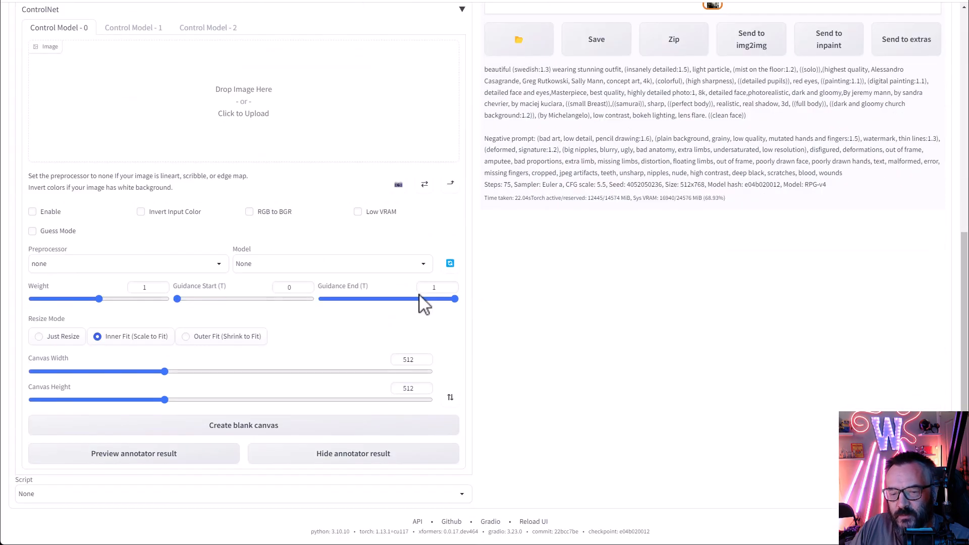
scroll(424, 303, "up", 4)
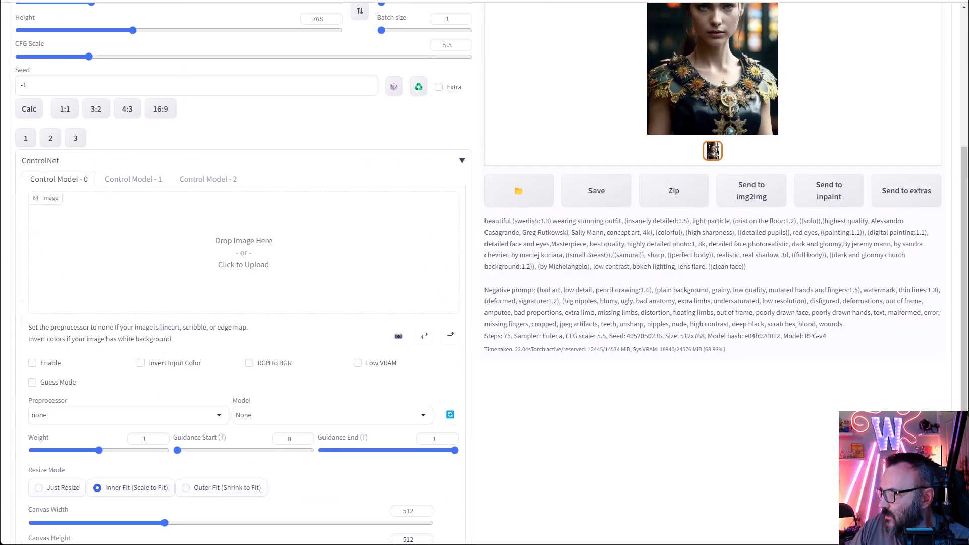
left_click_drag(886, 278, 242, 290)
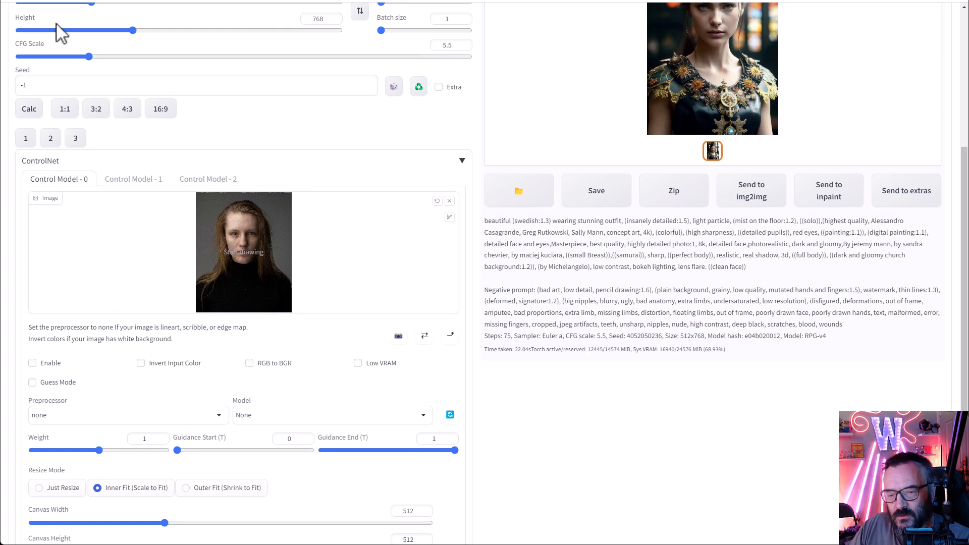
scroll(303, 259, "up", 5)
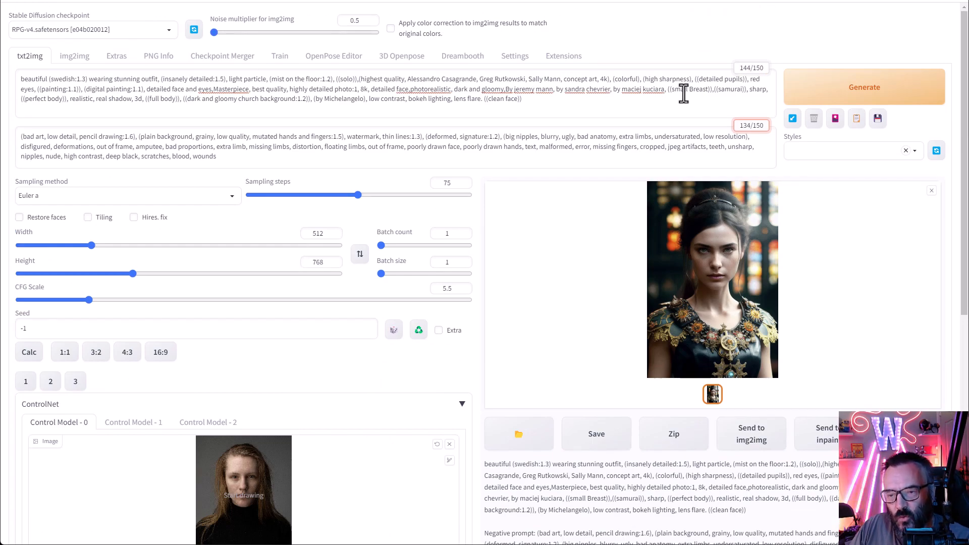
scroll(238, 339, "down", 3)
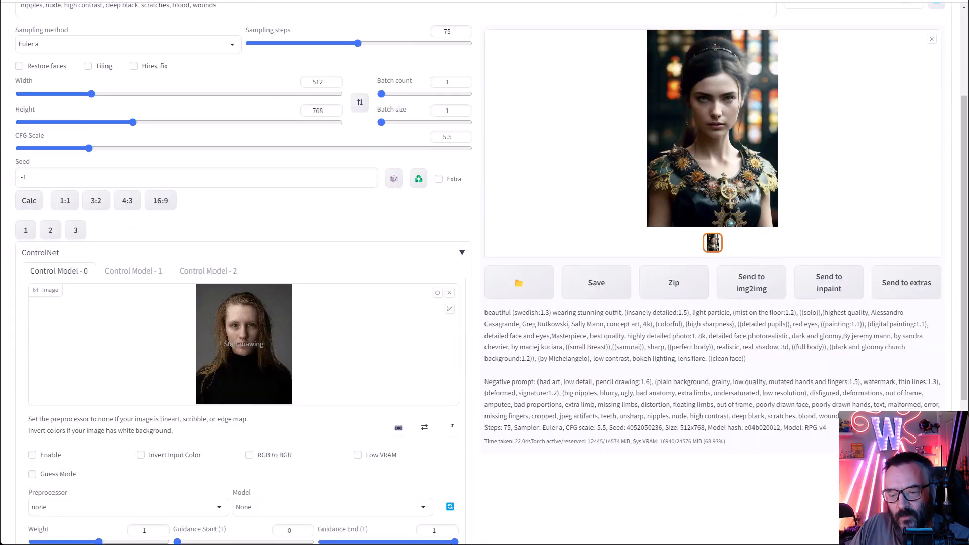
Step: Load the black-turtleneck portrait photo into img2img, generate a prompt from it with Interrogate CLIP, and select the resulting prompt text
scroll(484, 272, "up", 3)
left_click(80, 58)
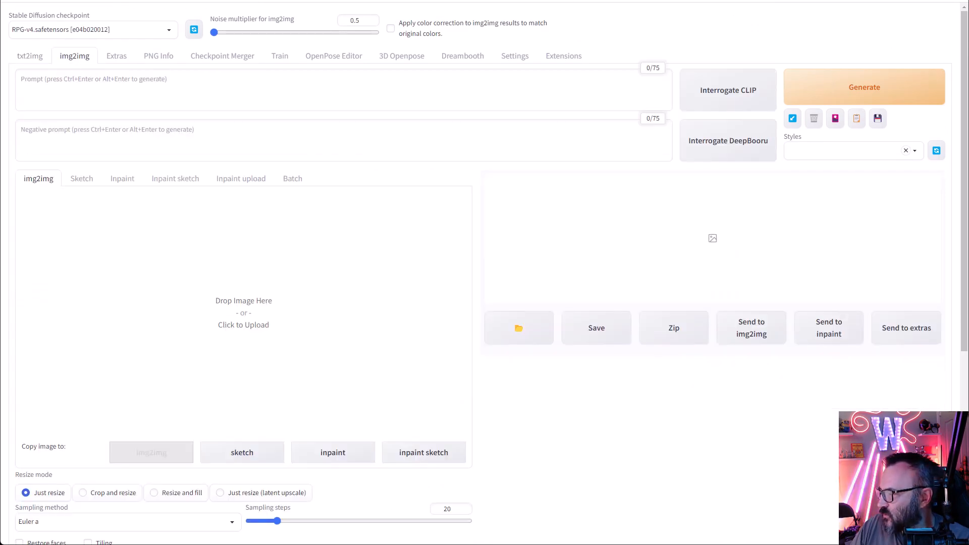
left_click_drag(967, 169, 154, 310)
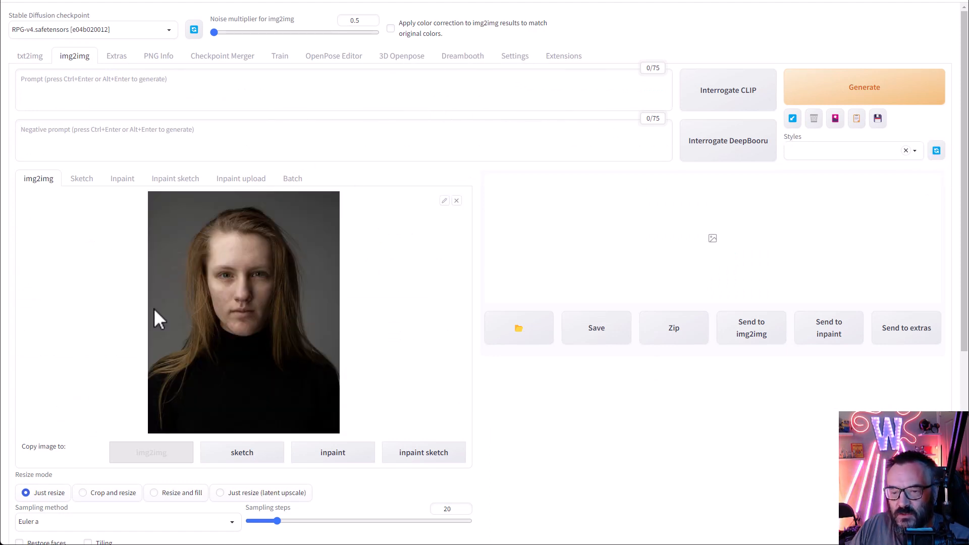
left_click(726, 93)
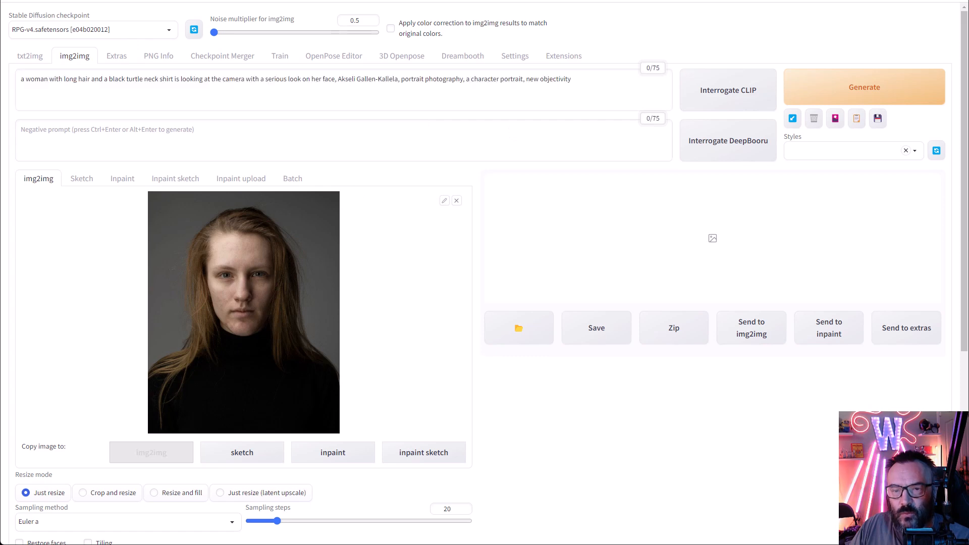
left_click_drag(575, 80, 9, 84)
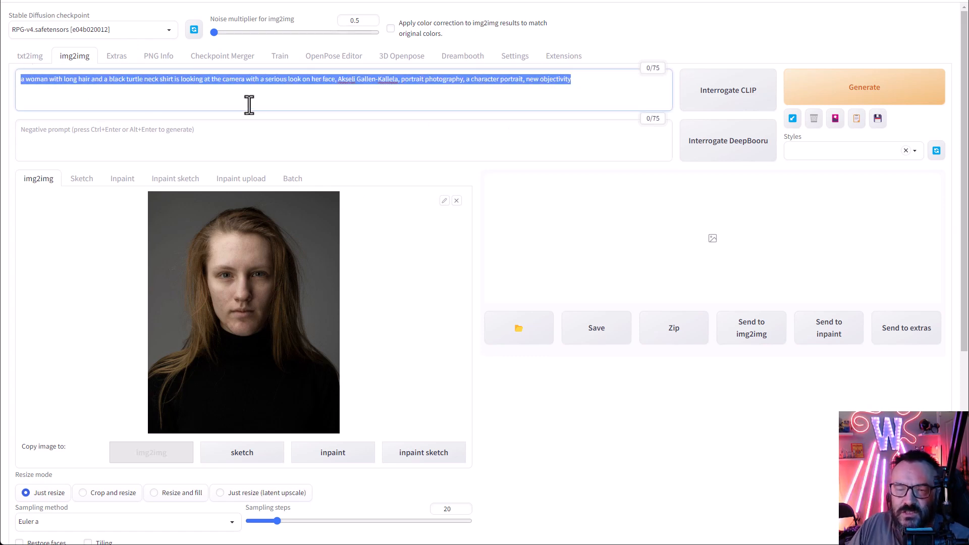
Step: Return to txt2img, enable ControlNet for Control Model - 0, and set its preprocessor to openpose_full
left_click(27, 58)
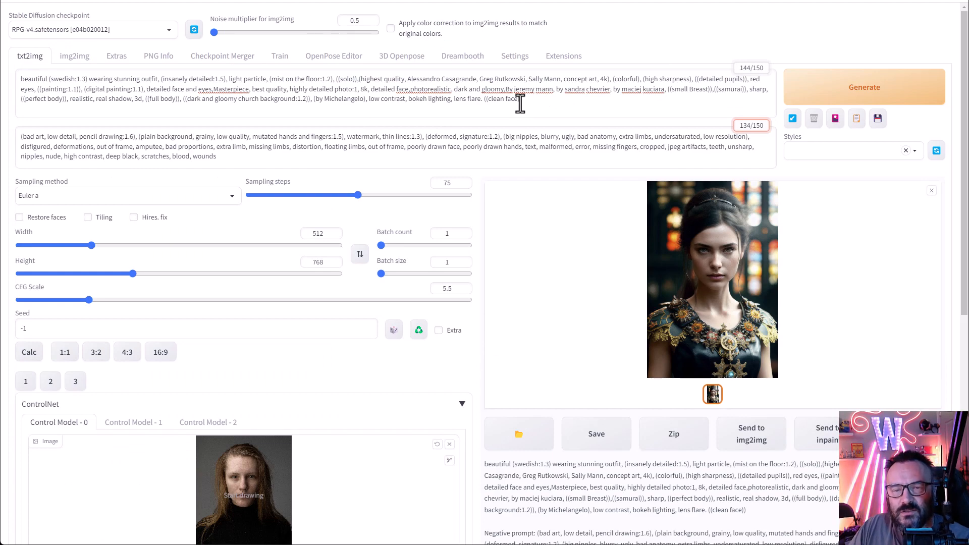
scroll(215, 250, "down", 3)
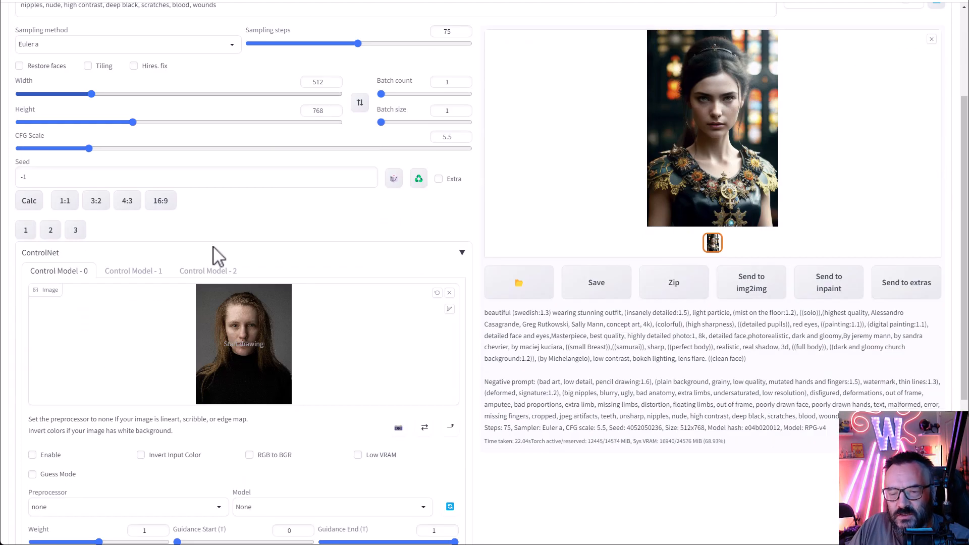
scroll(214, 255, "down", 4)
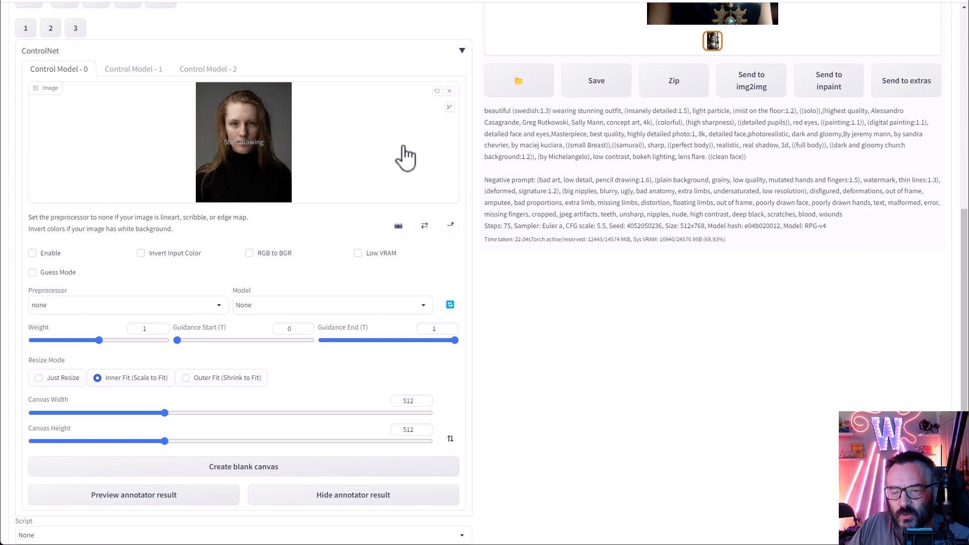
left_click(33, 253)
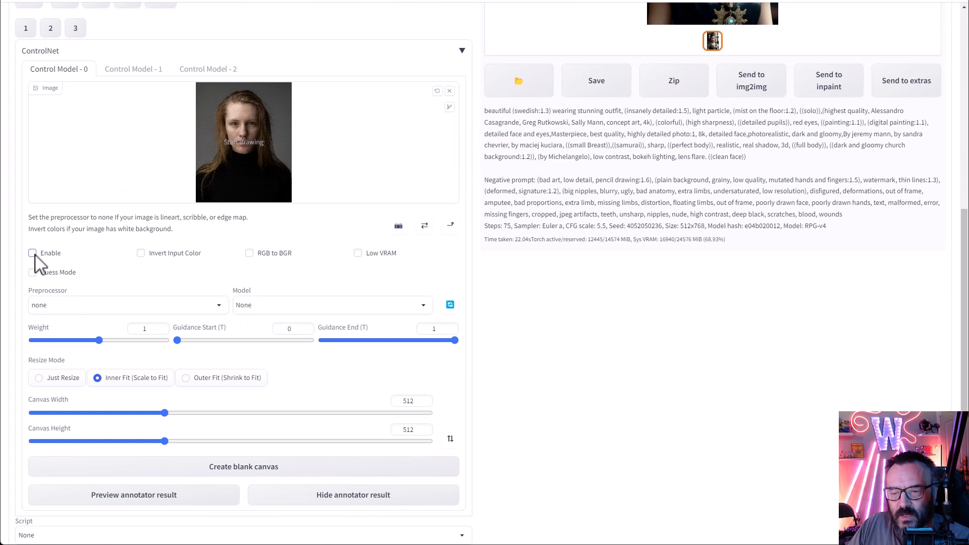
left_click(222, 309)
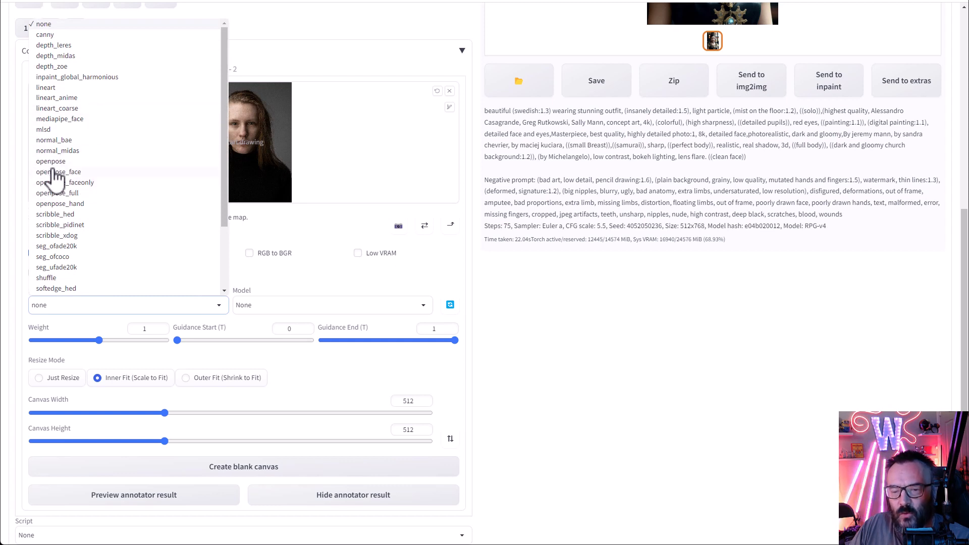
left_click(69, 193)
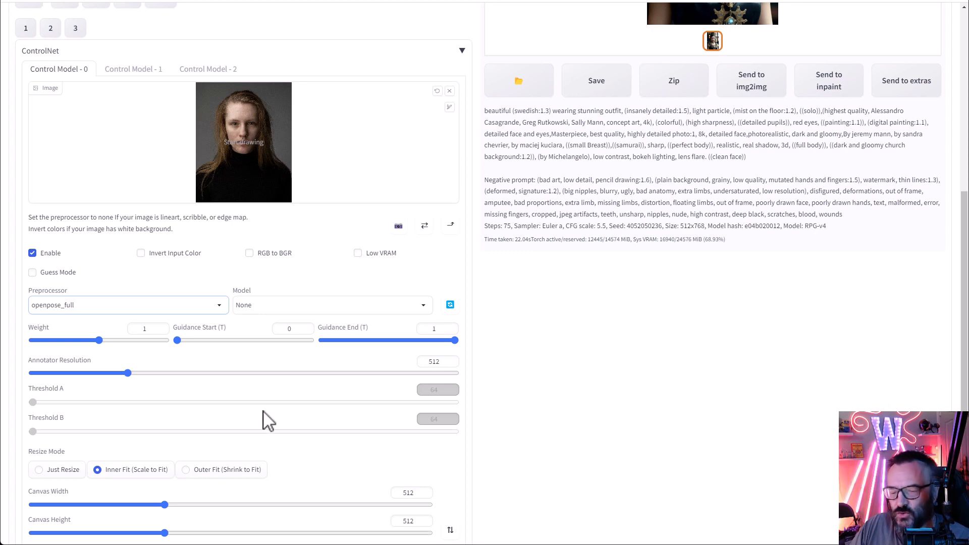
Step: Preview the openpose_full annotator result for the portrait photo and examine the detected pose
scroll(199, 416, "down", 2)
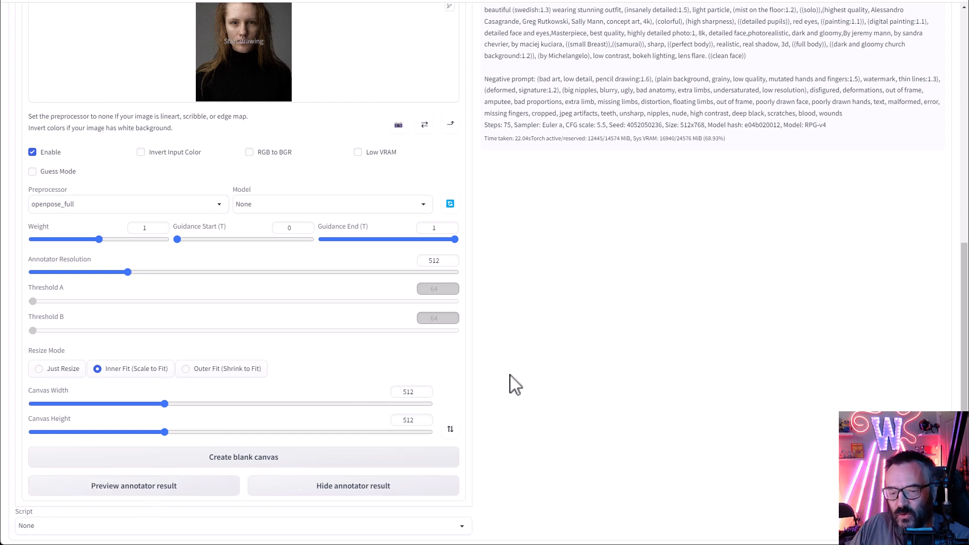
scroll(515, 385, "up", 5)
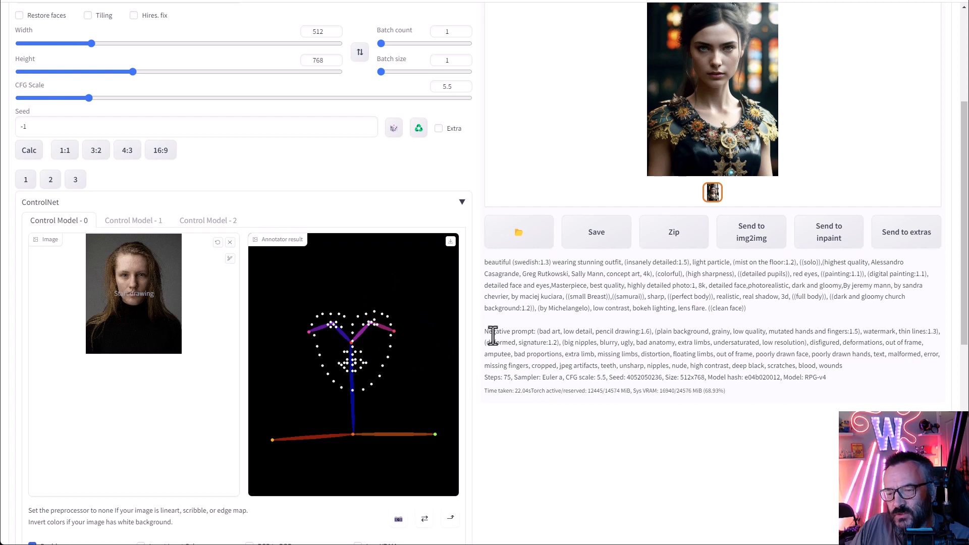
scroll(494, 344, "down", 6)
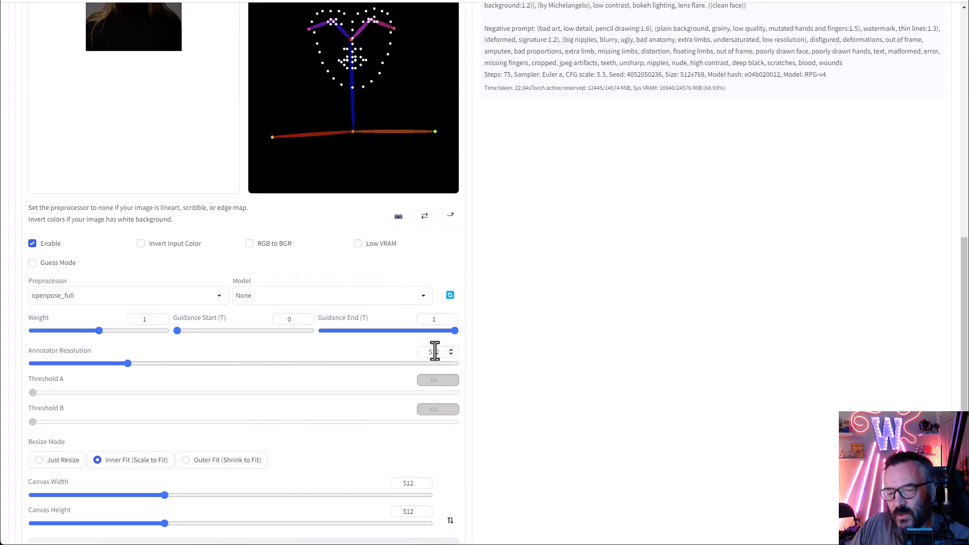
scroll(313, 376, "down", 3)
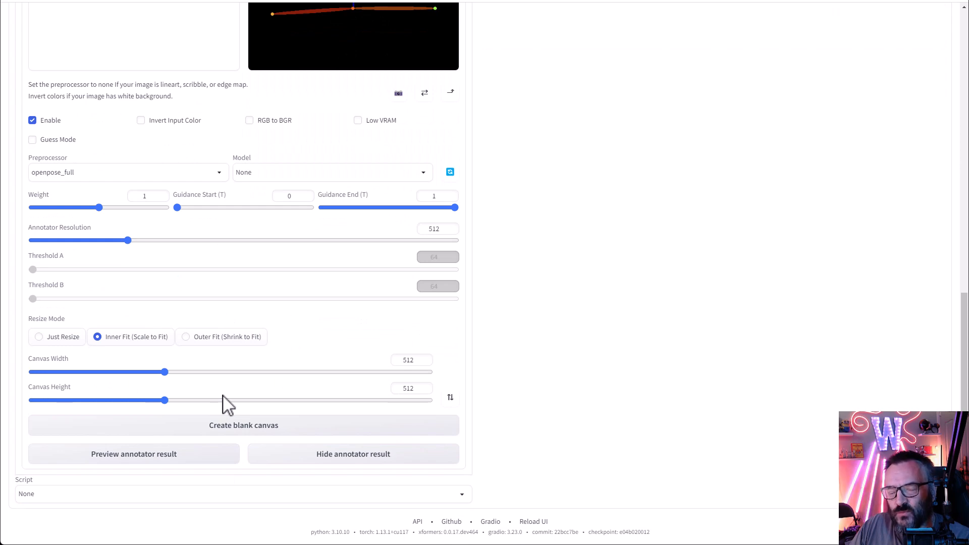
Step: Set the ControlNet canvas height to 768 to match the output image height
scroll(225, 404, "up", 12)
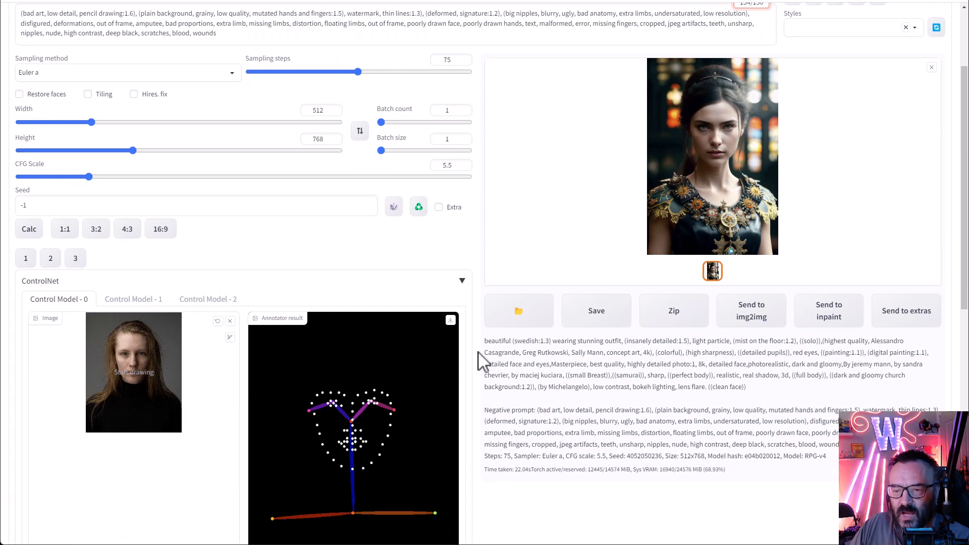
scroll(462, 434, "down", 10)
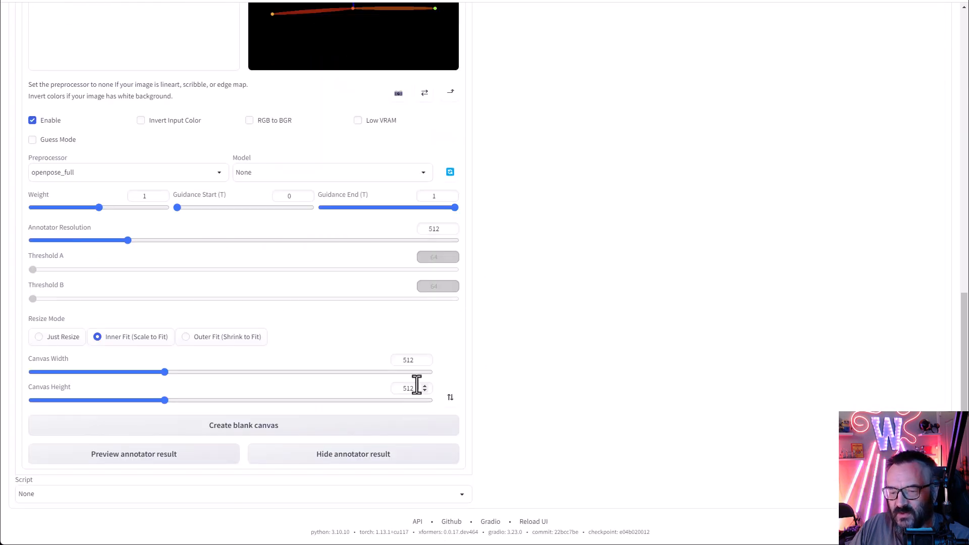
left_click(417, 387)
key("ctrl+a")
type("76")
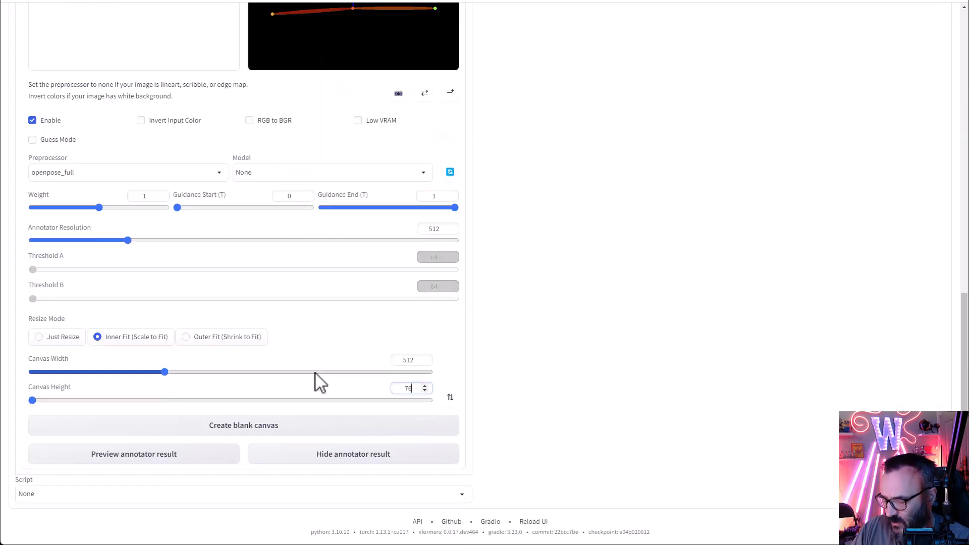
type("8")
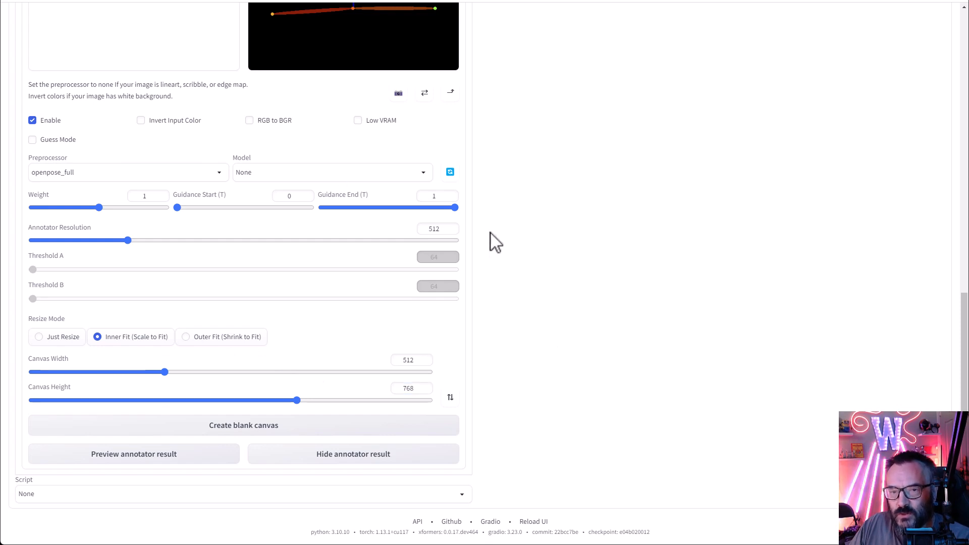
Step: Set the annotator resolution of Control Model - 0 to 768
scroll(331, 252, "up", 5)
scroll(330, 252, "down", 1)
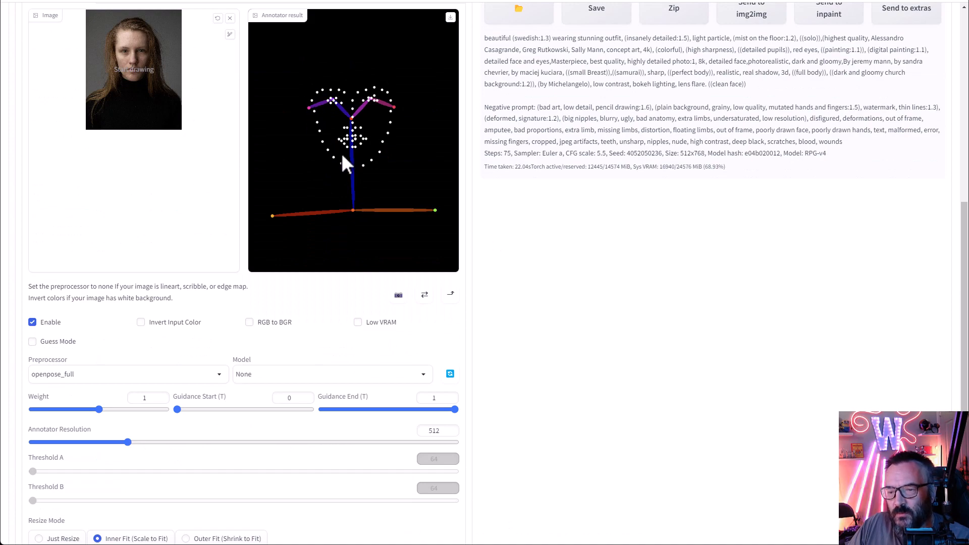
scroll(399, 154, "down", 1)
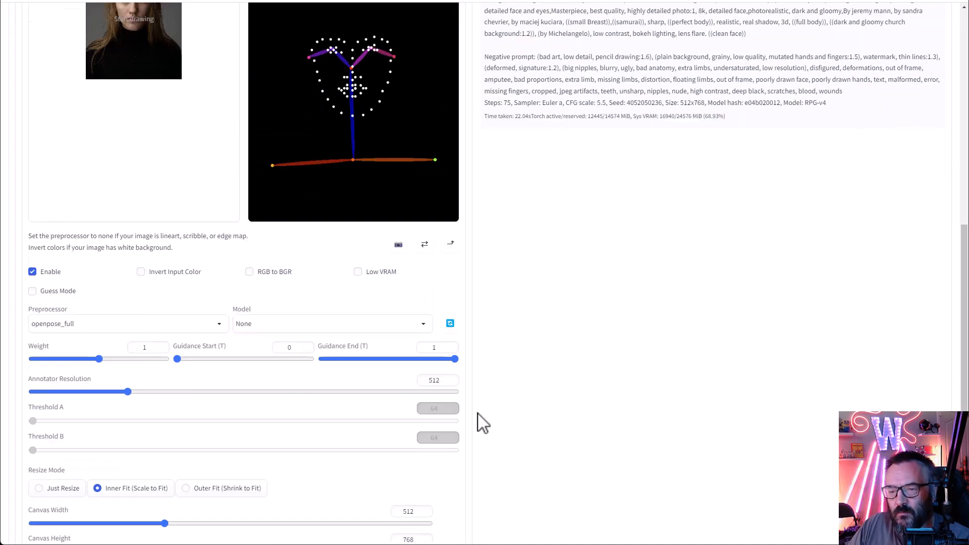
double_click(438, 380)
scroll(620, 336, "up", 6)
scroll(620, 336, "down", 7)
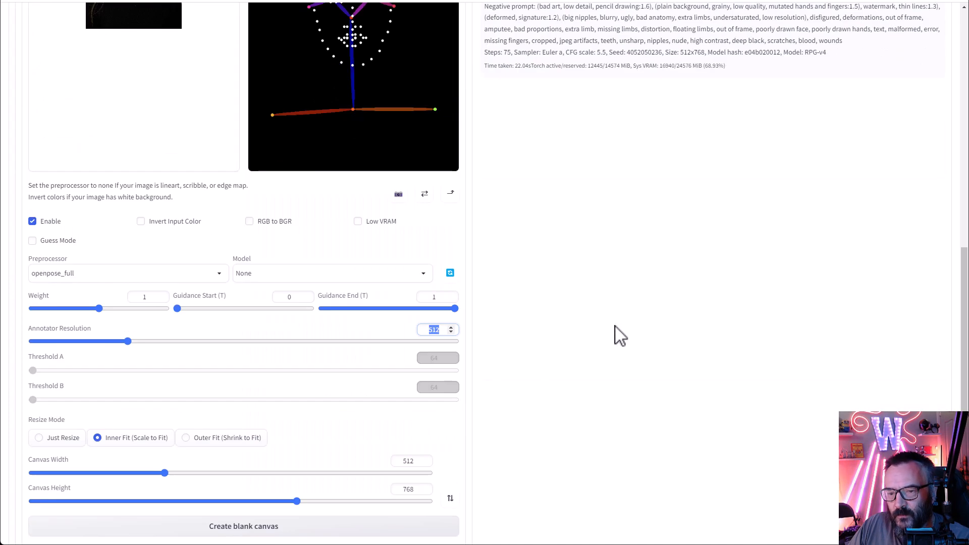
type("768")
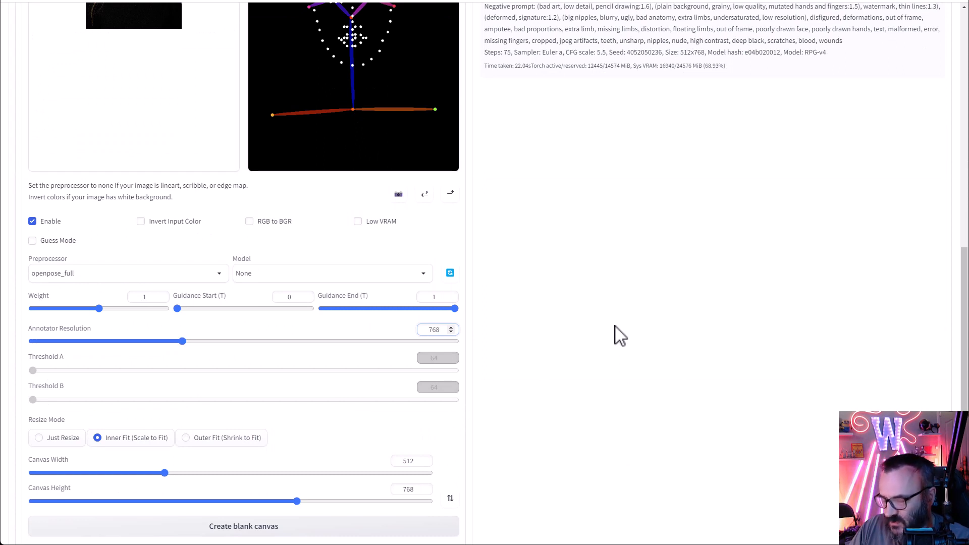
Step: Refresh the annotator preview at the 768 resolution and examine the face and shoulder keypoints
scroll(196, 427, "down", 2)
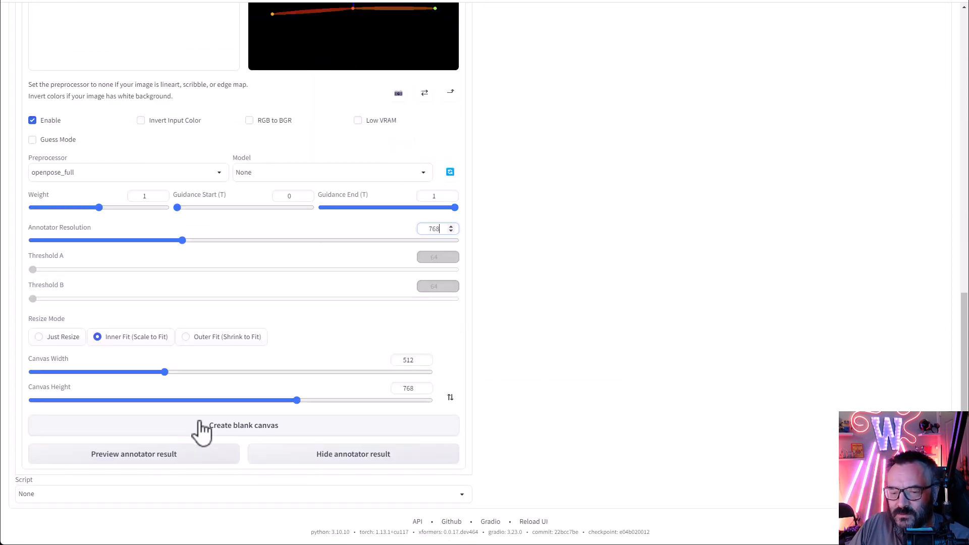
left_click(150, 457)
scroll(464, 407, "up", 1)
scroll(467, 399, "up", 4)
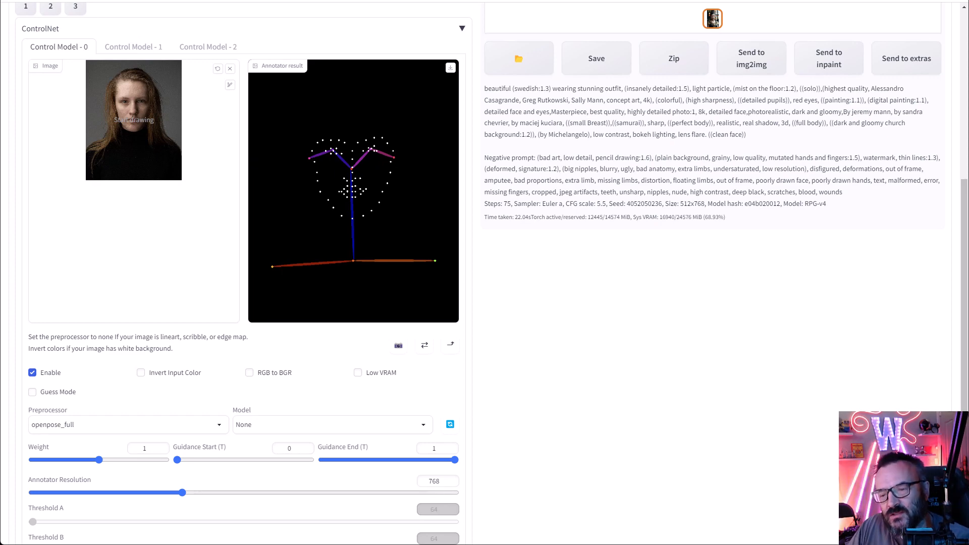
scroll(497, 331, "down", 1)
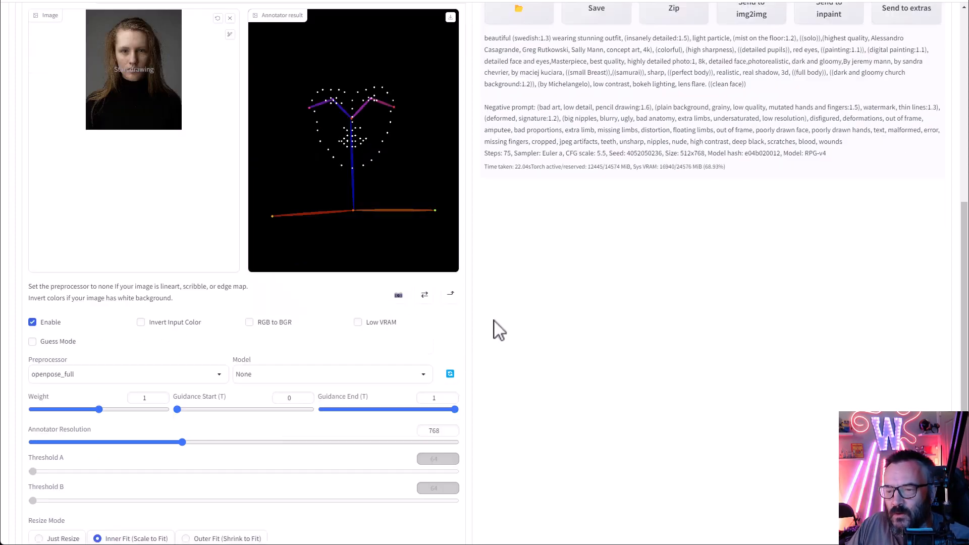
Step: Generate a new image with ControlNet enabled and the openpose_full preprocessor
scroll(497, 331, "down", 3)
scroll(443, 303, "up", 8)
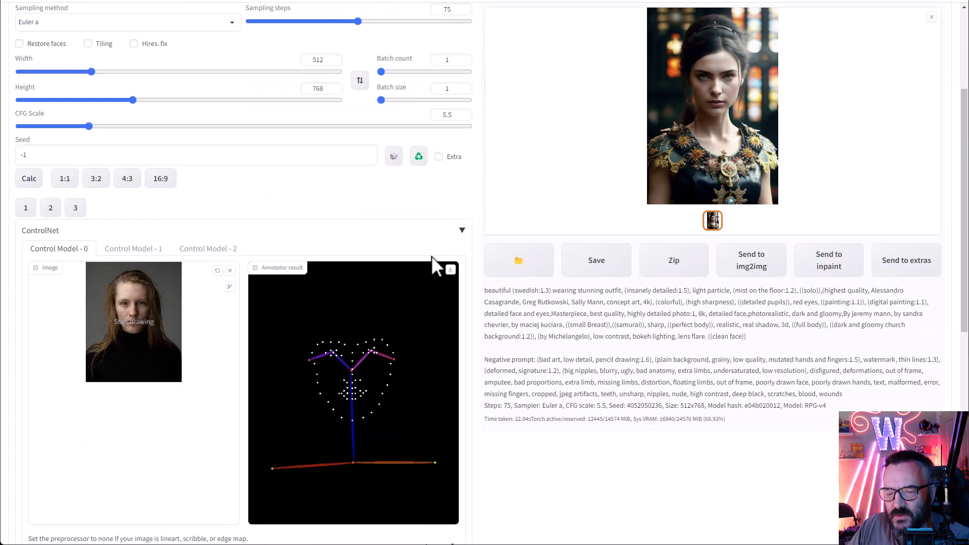
scroll(432, 256, "up", 4)
left_click(877, 98)
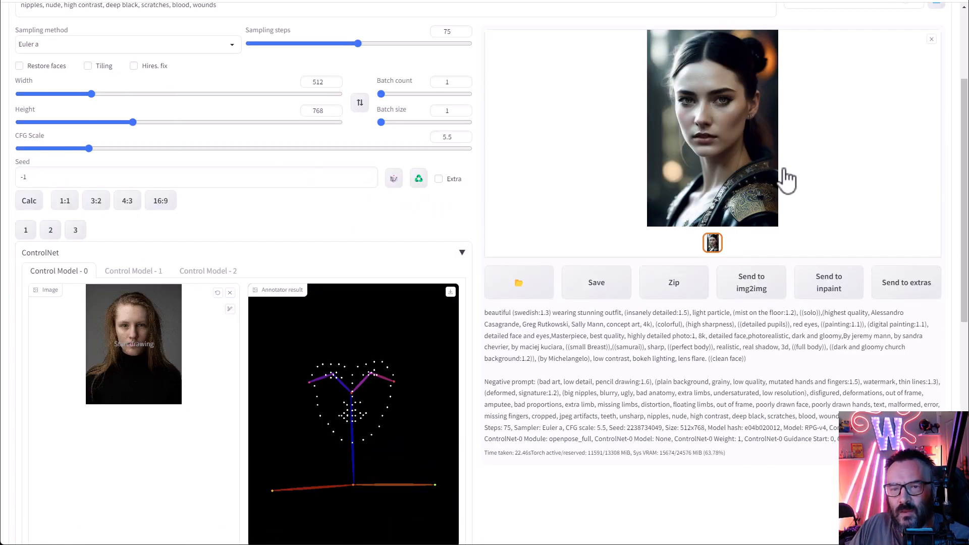
Step: Set the ControlNet model of Control Model - 0 to control_sd15_openpose [fef5e48e]
scroll(291, 242, "down", 8)
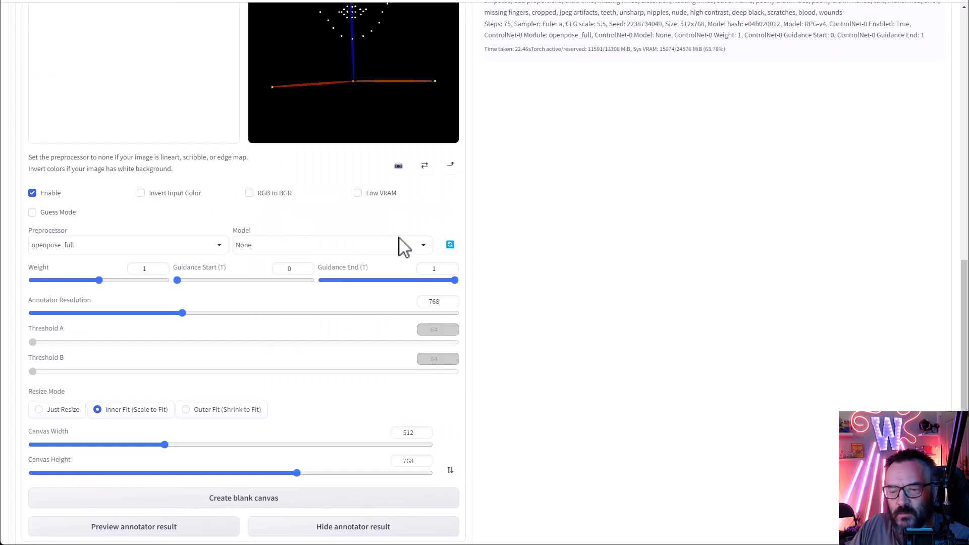
left_click(419, 246)
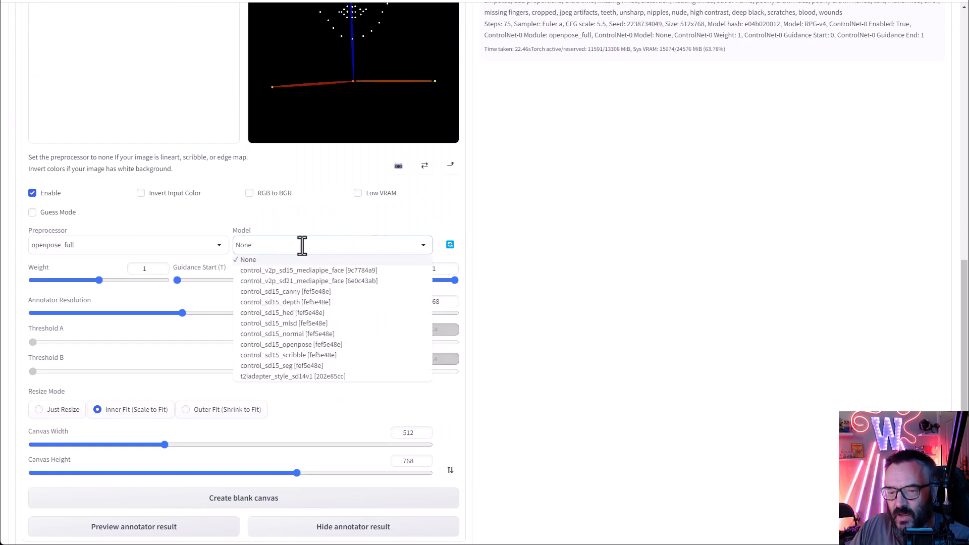
left_click(319, 349)
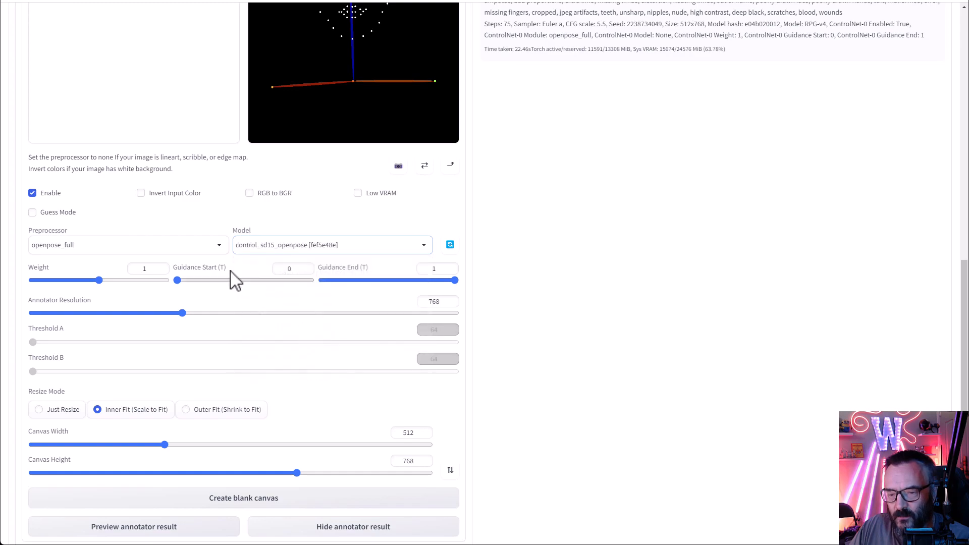
scroll(502, 276, "up", 10)
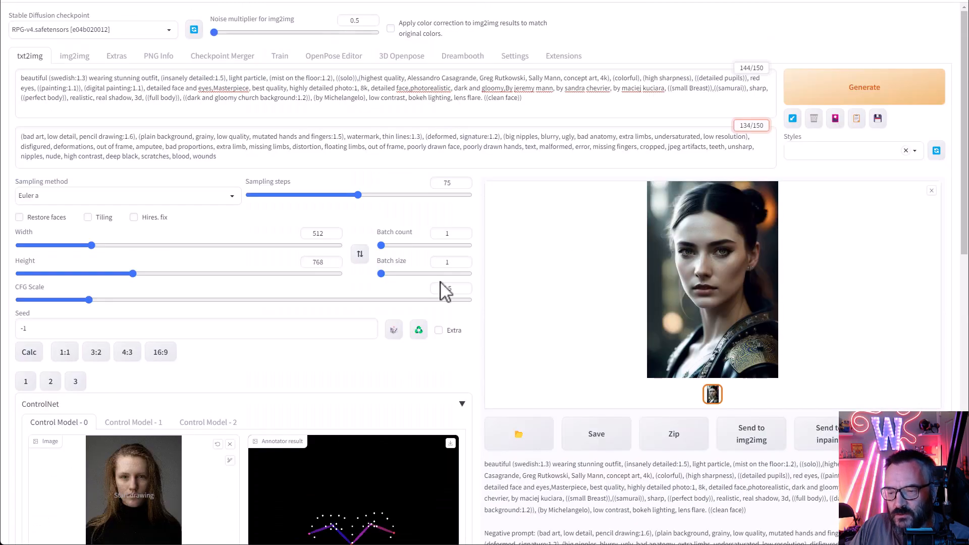
scroll(443, 288, "down", 8)
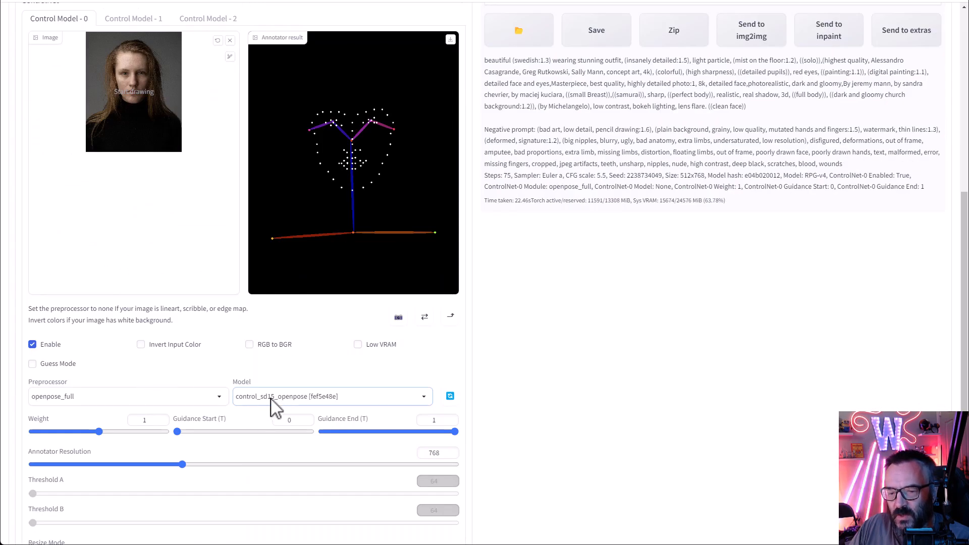
Step: Check the config file path for ControlNet models in the ControlNet settings and return to txt2img
scroll(444, 396, "up", 8)
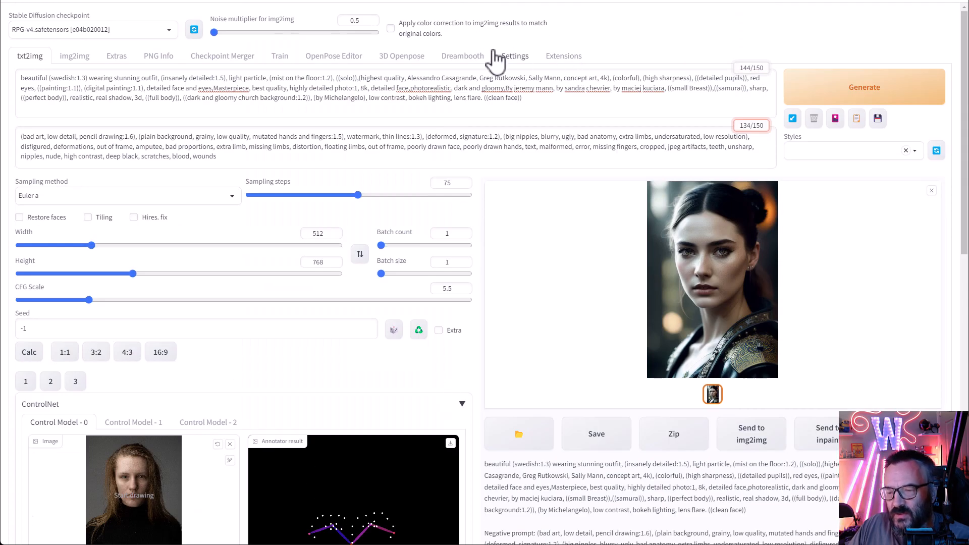
left_click(508, 61)
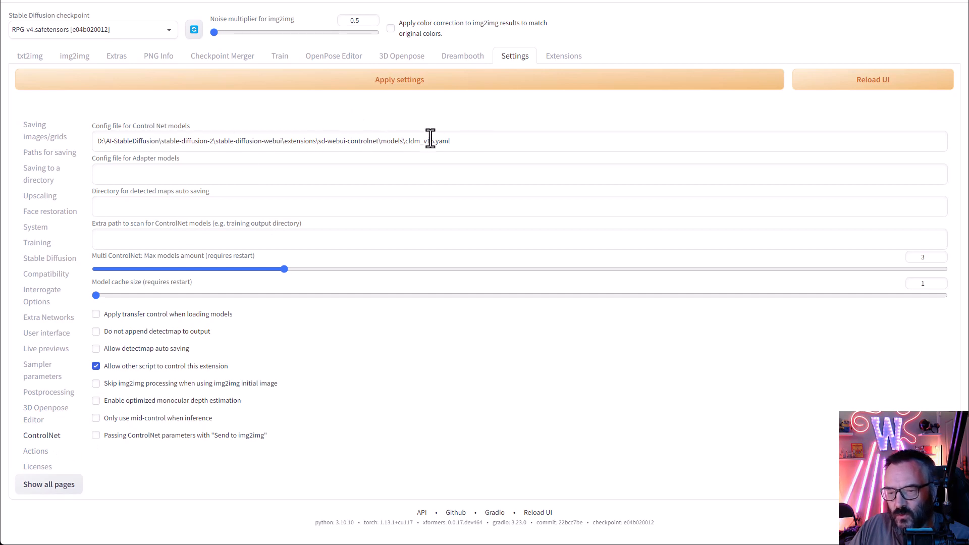
left_click(28, 57)
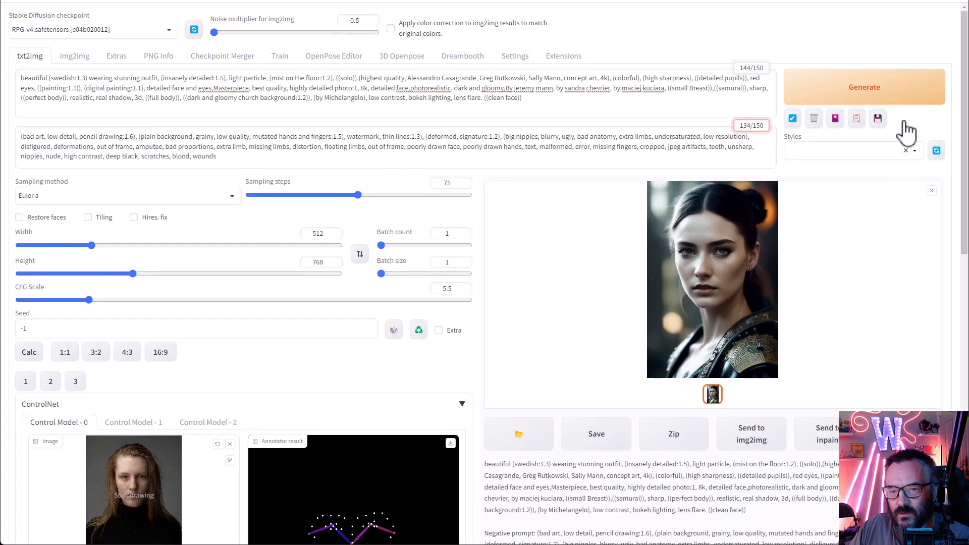
Step: Generate a new portrait with the openpose model and view it full size alongside its pose map
left_click(881, 100)
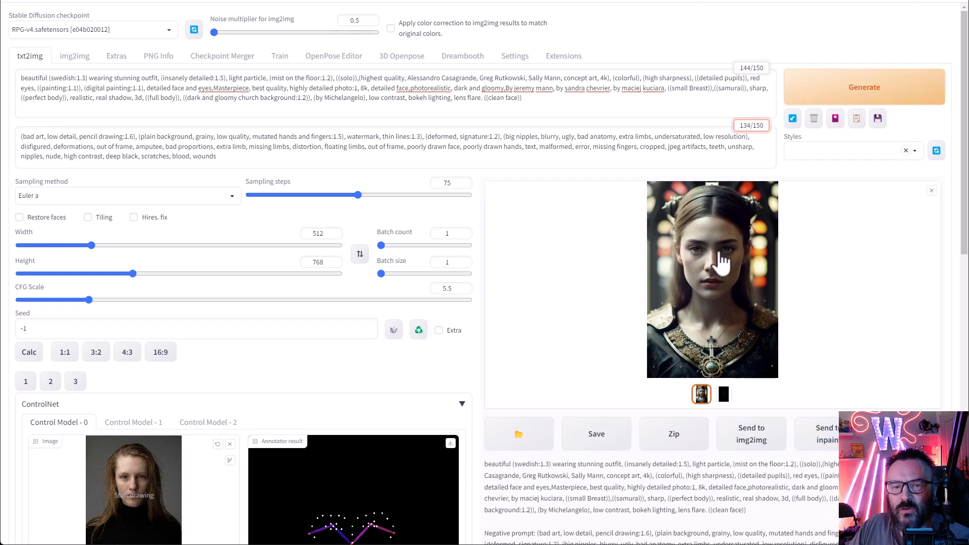
left_click(721, 263)
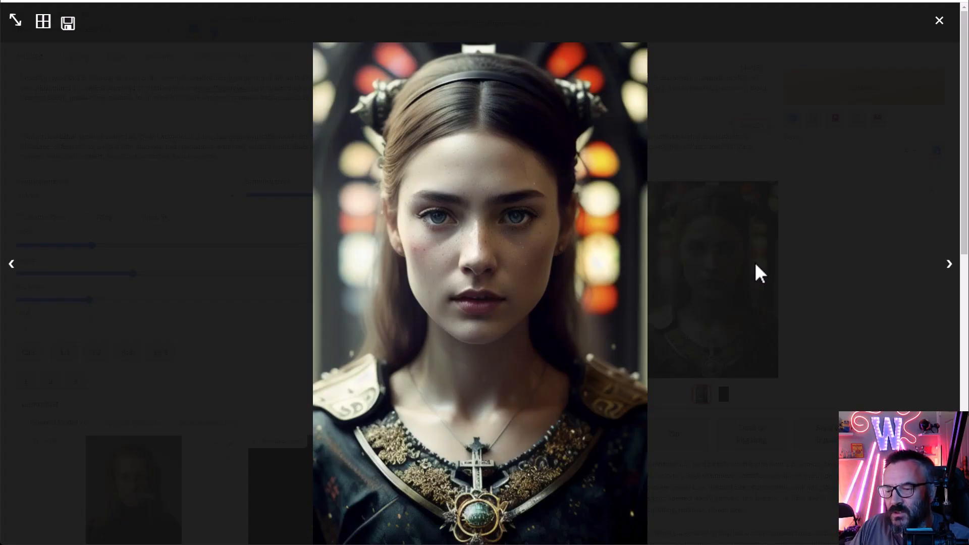
left_click(952, 272)
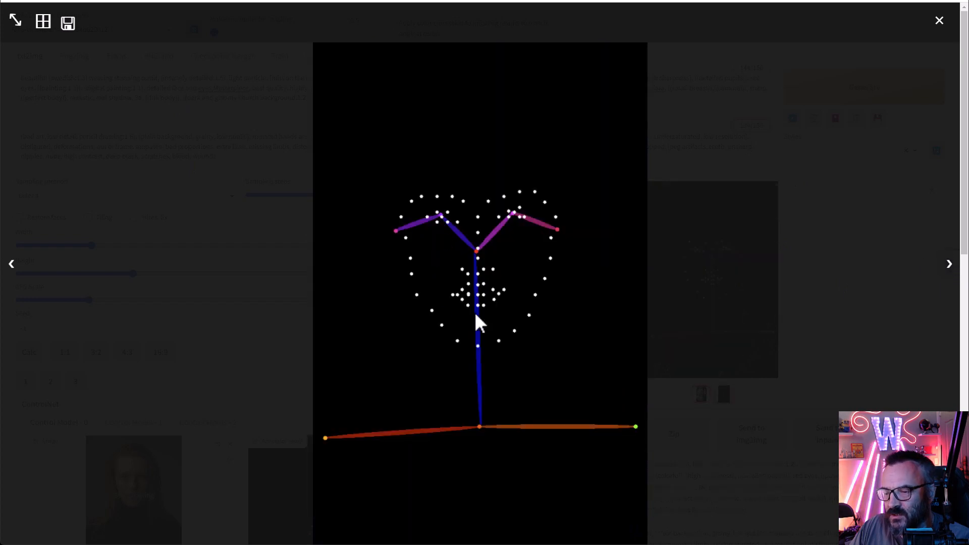
left_click(12, 267)
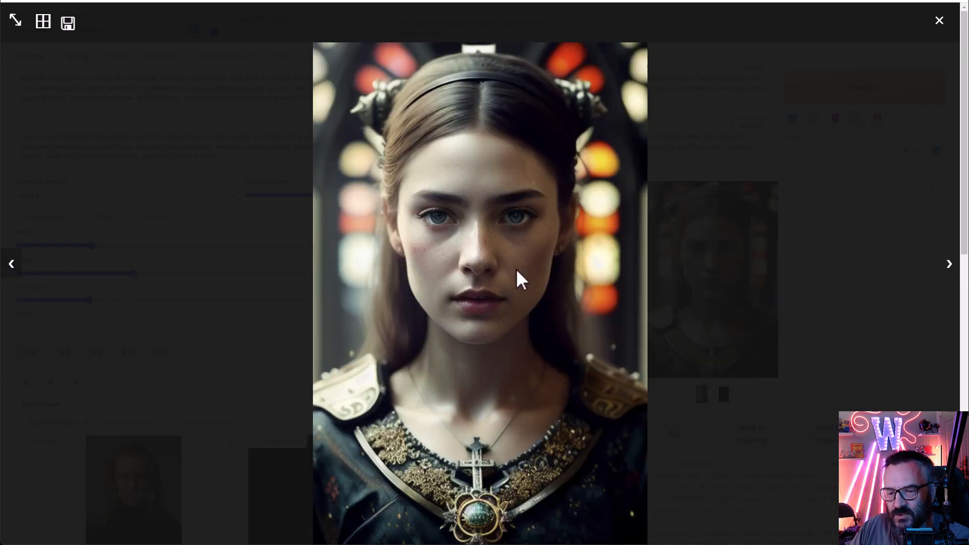
left_click(940, 21)
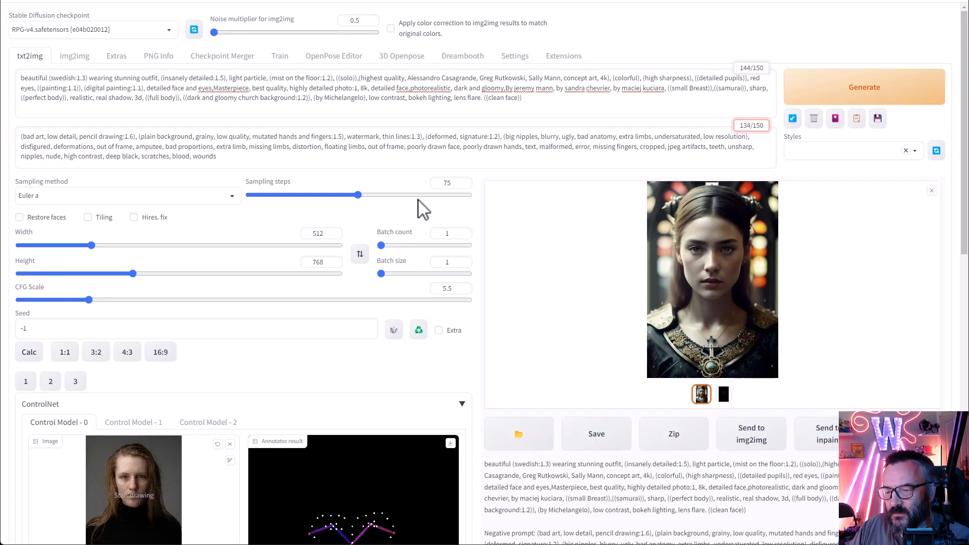
Step: Send the generated portrait to img2img and review its resize, sampling and denoising settings
scroll(505, 227, "down", 3)
scroll(525, 247, "up", 2)
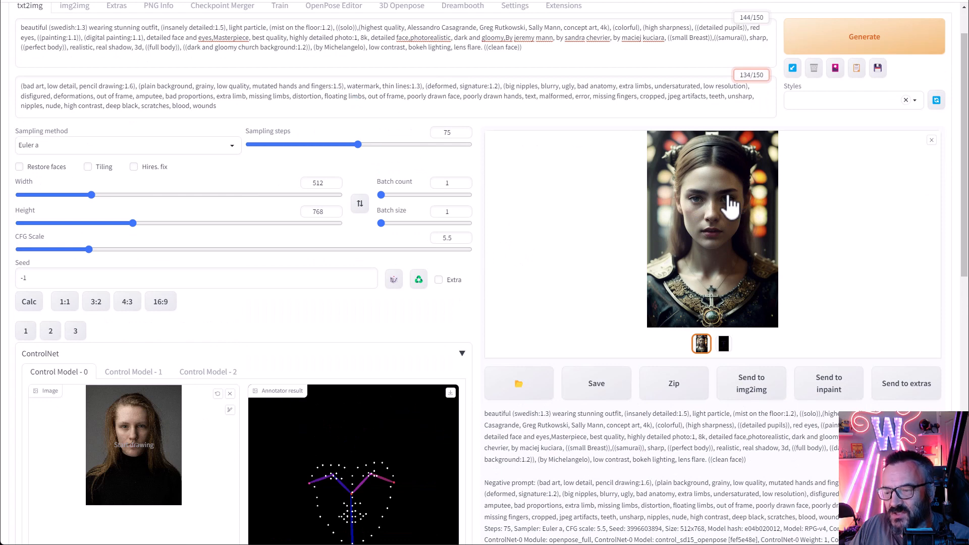
left_click(765, 391)
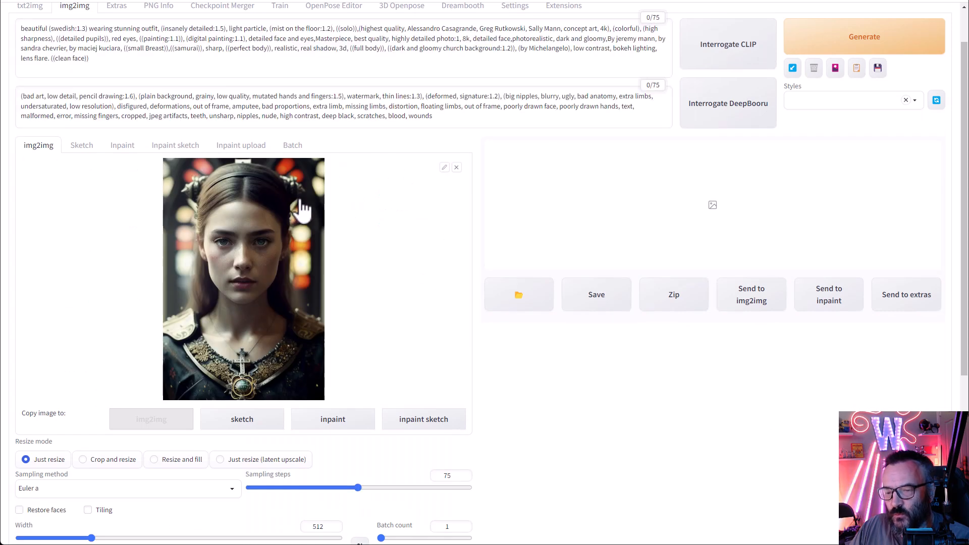
scroll(307, 202, "up", 1)
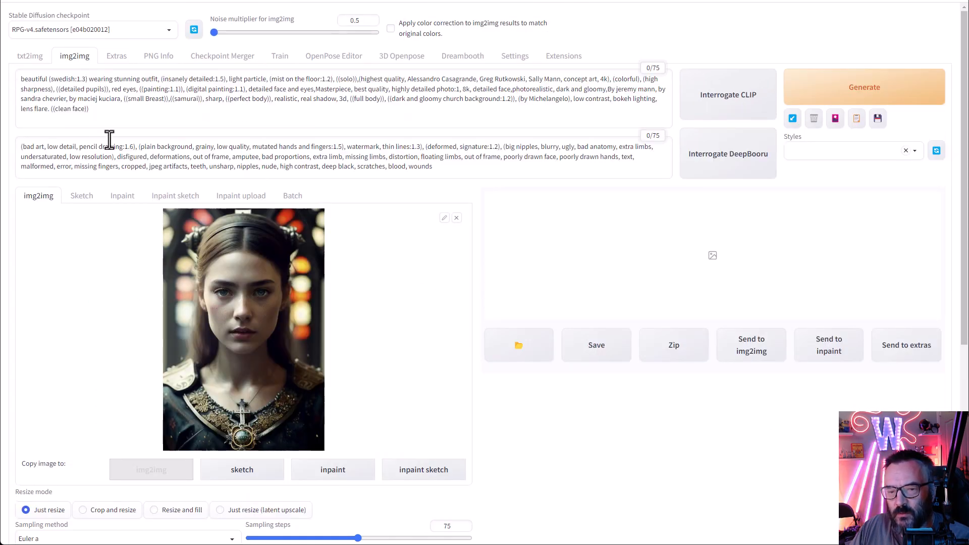
scroll(380, 146, "down", 4)
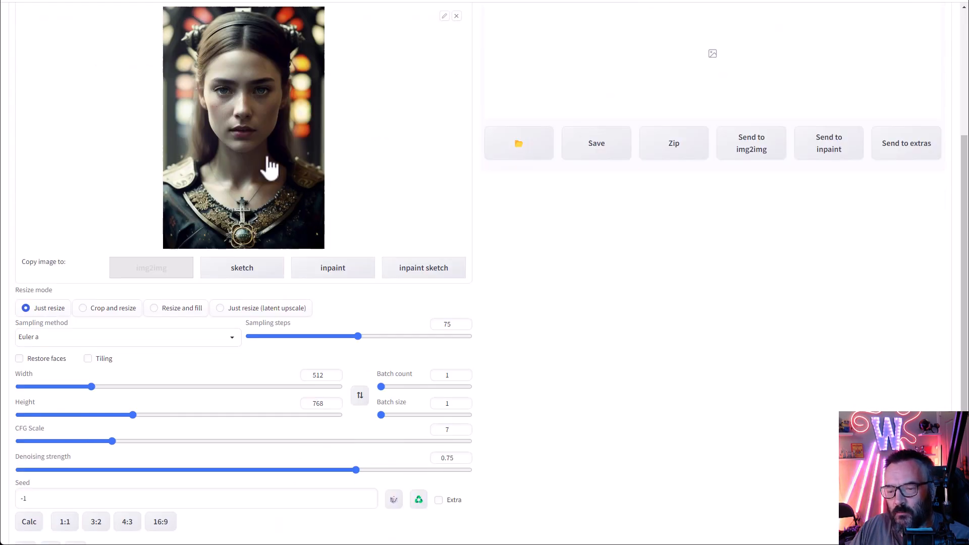
scroll(389, 146, "down", 2)
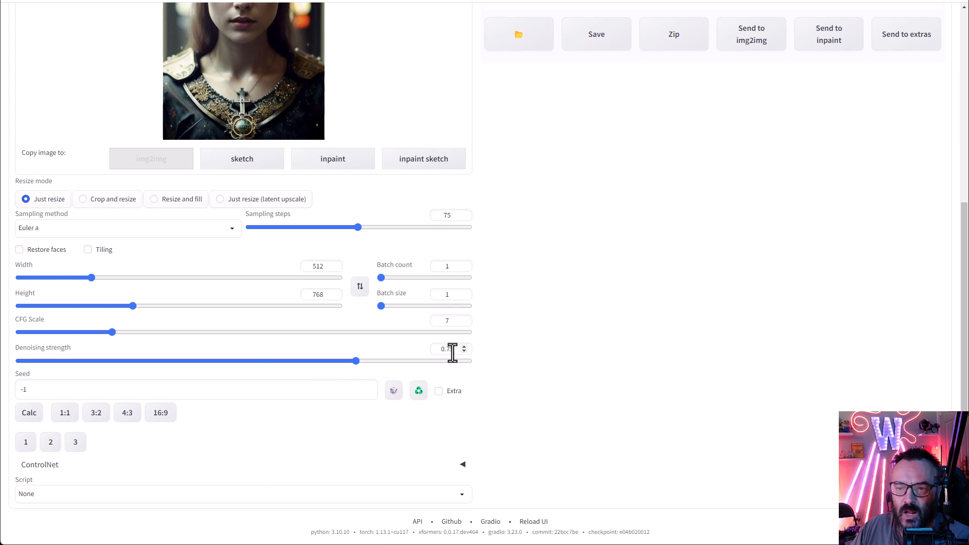
scroll(577, 362, "up", 3)
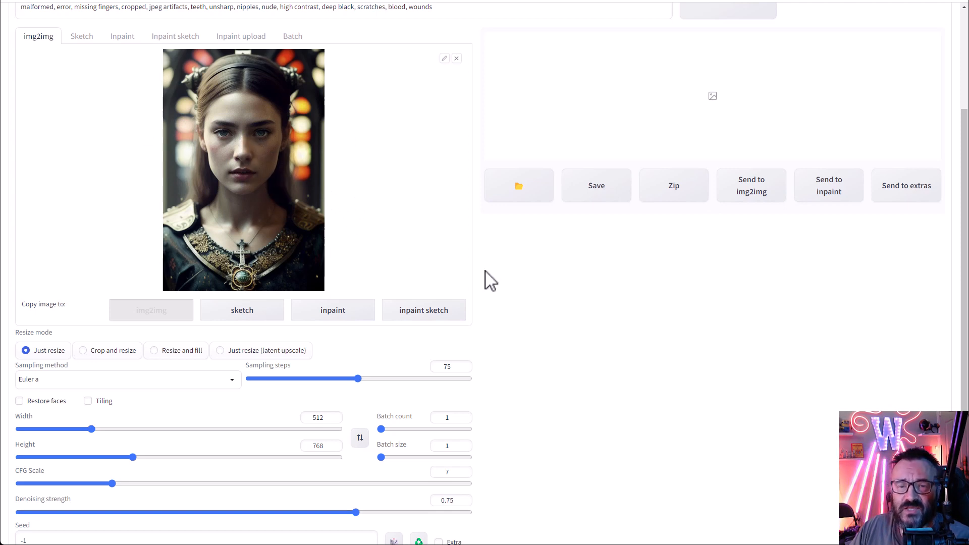
scroll(503, 290, "down", 3)
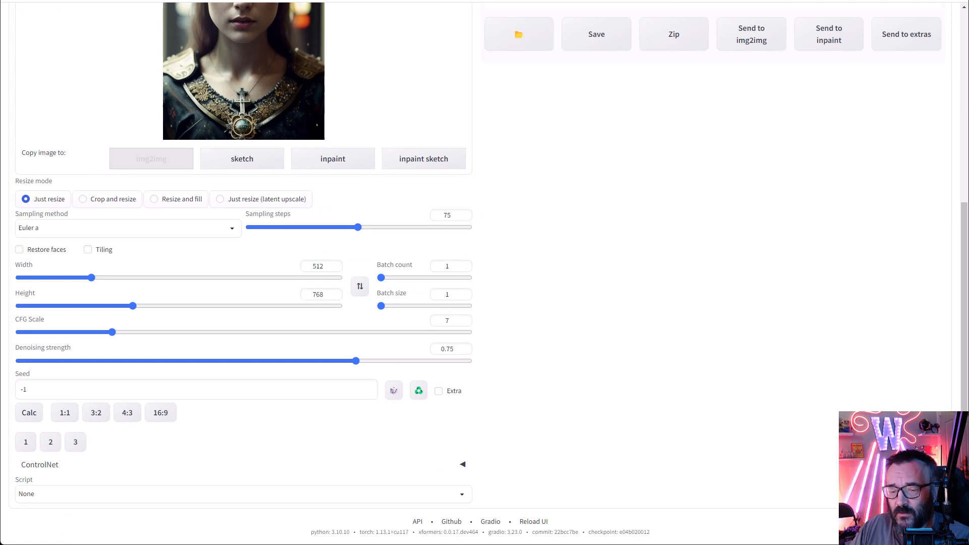
Step: Expand ControlNet in img2img and load the reference photo of the long-haired woman into Control Model - 0
left_click(456, 464)
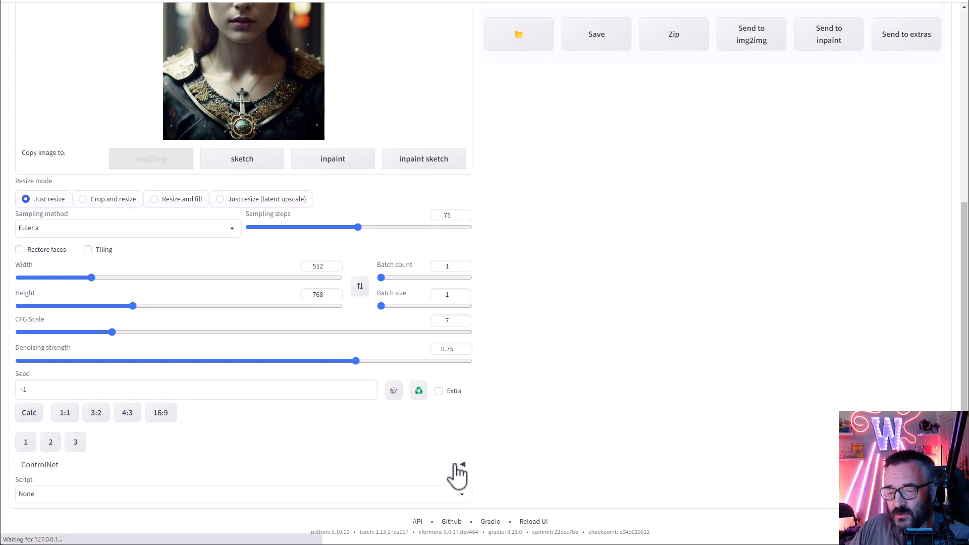
scroll(355, 227, "down", 6)
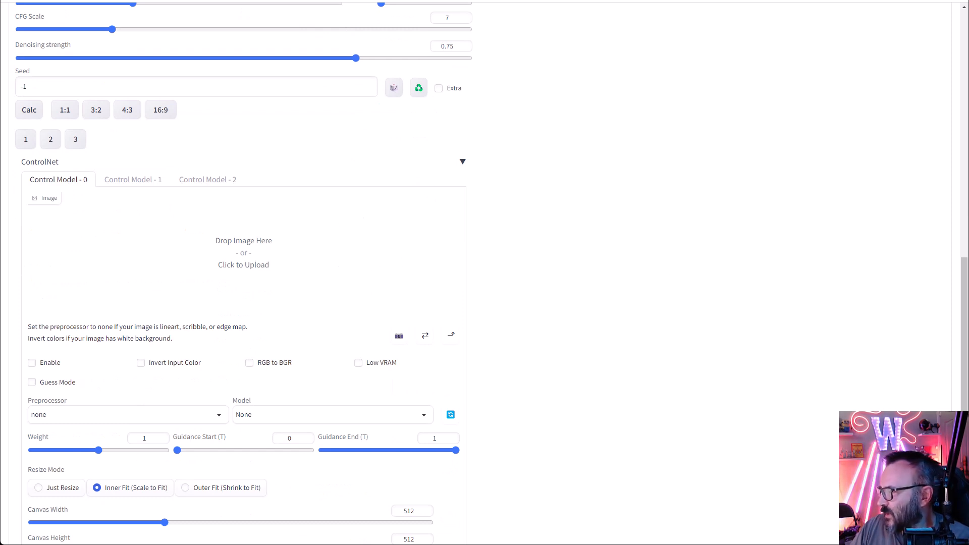
left_click_drag(895, 282, 208, 276)
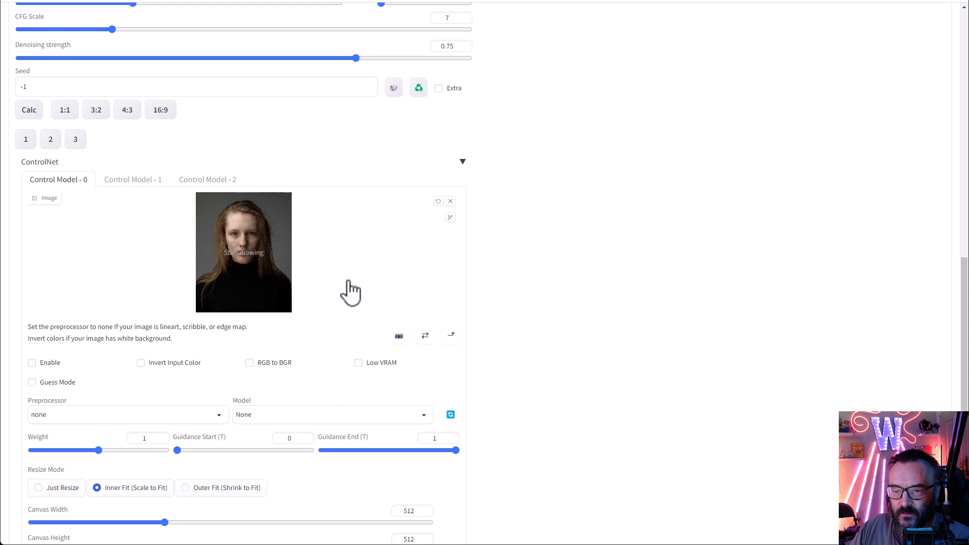
Step: Enable Control Model - 0 with the canny preprocessor and preview its annotator result
scroll(313, 288, "down", 2)
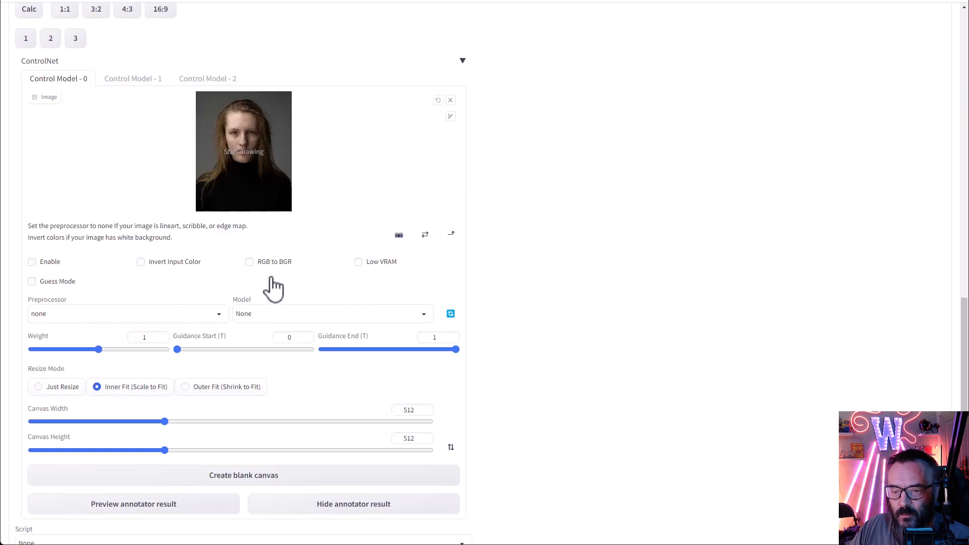
left_click(210, 314)
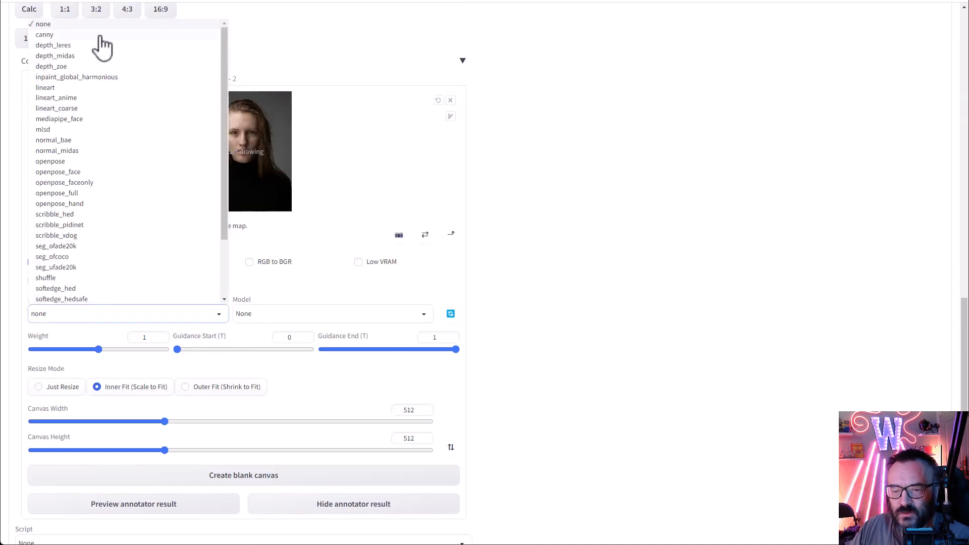
left_click(58, 35)
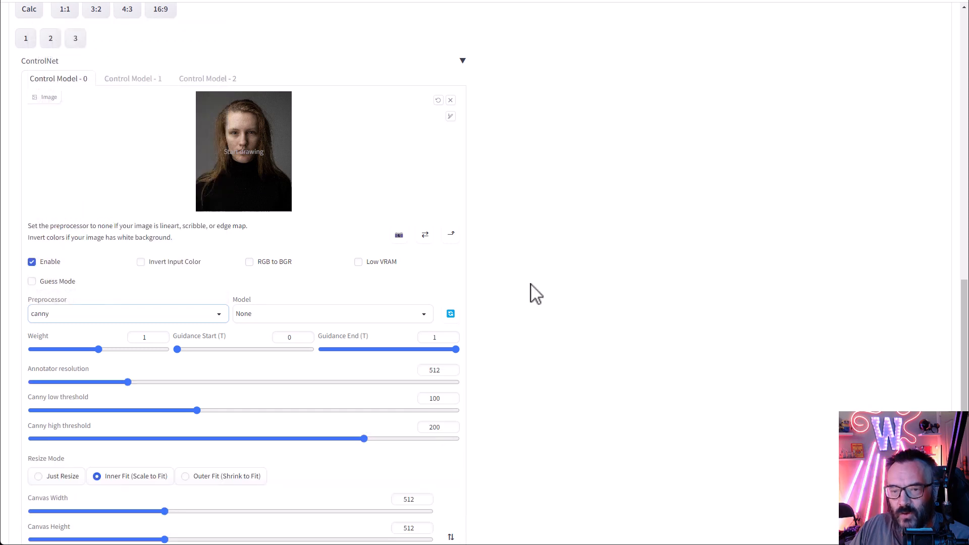
scroll(531, 285, "down", 2)
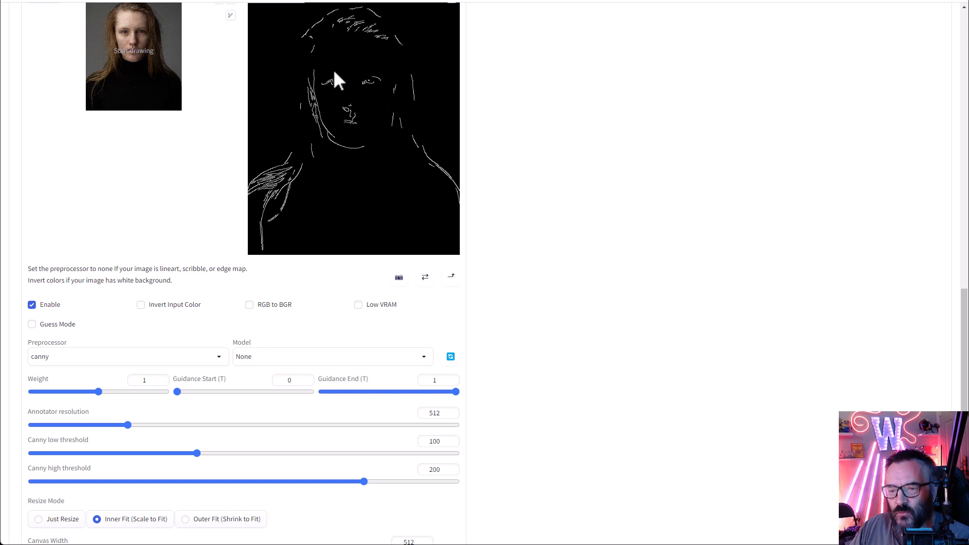
Step: Set the canny annotator resolution to 768 to match the image height and refresh the annotator preview
scroll(523, 288, "down", 3)
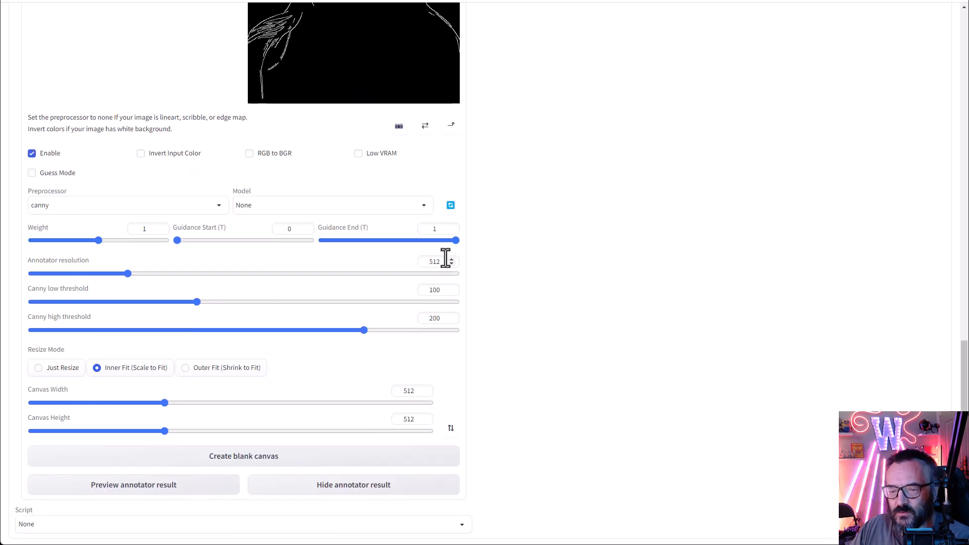
left_click_drag(440, 261, 419, 261)
scroll(543, 265, "up", 8)
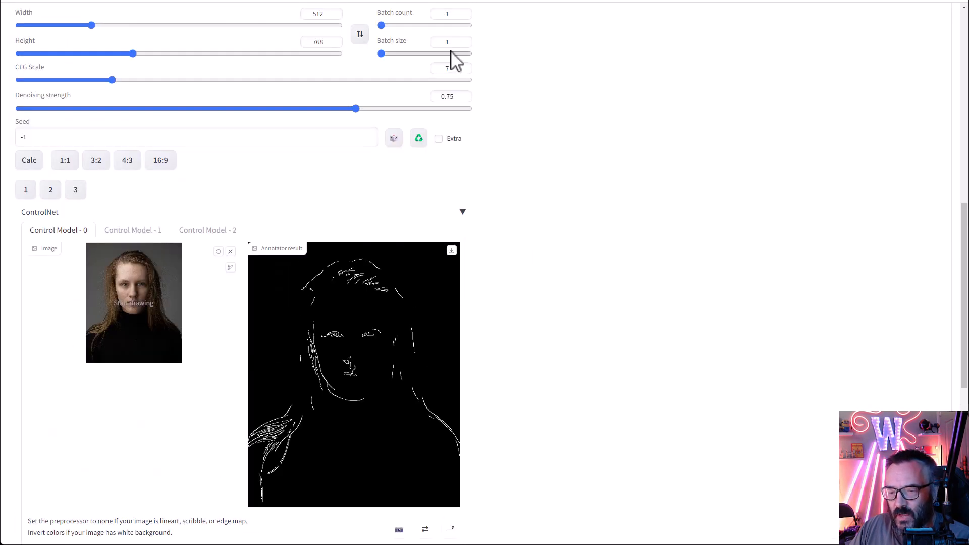
scroll(379, 60, "up", 1)
scroll(549, 335, "down", 9)
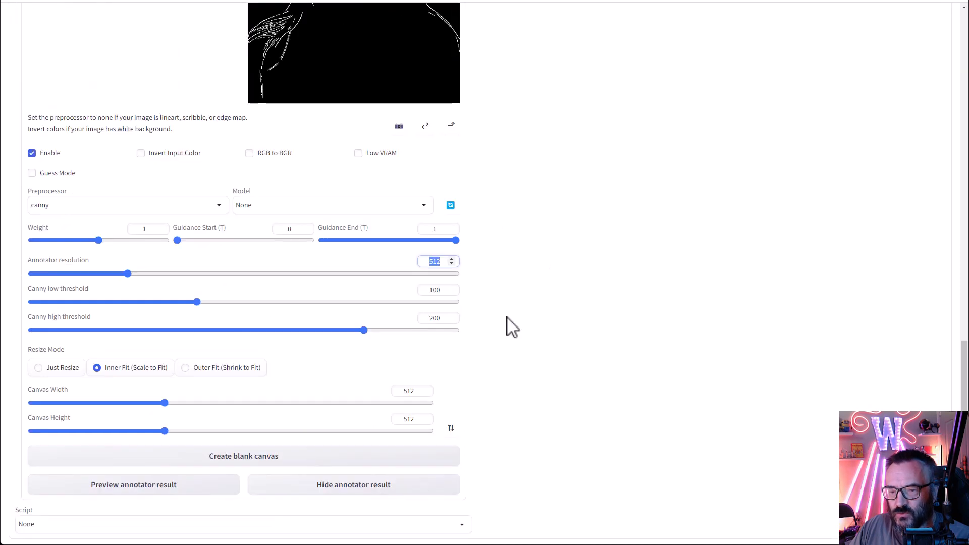
type("768")
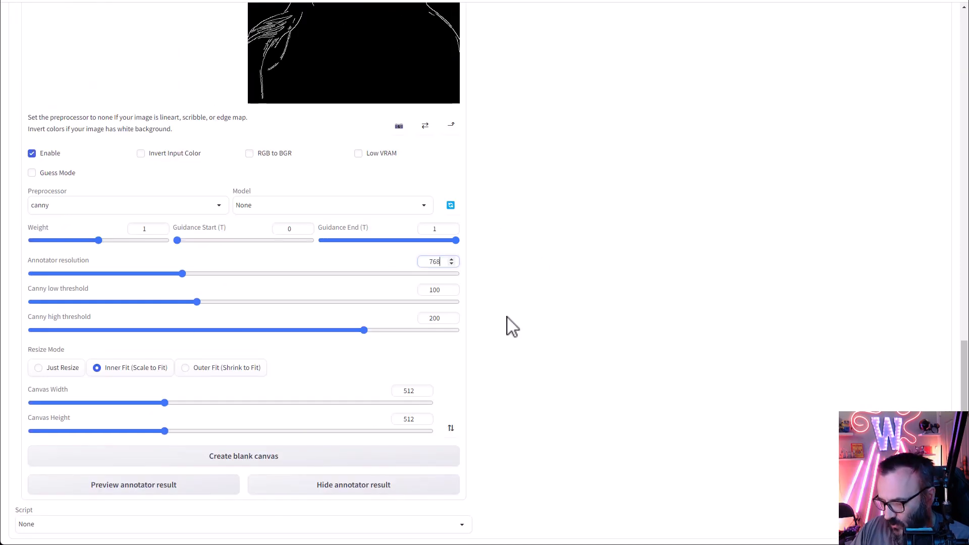
left_click(125, 490)
scroll(525, 387, "up", 2)
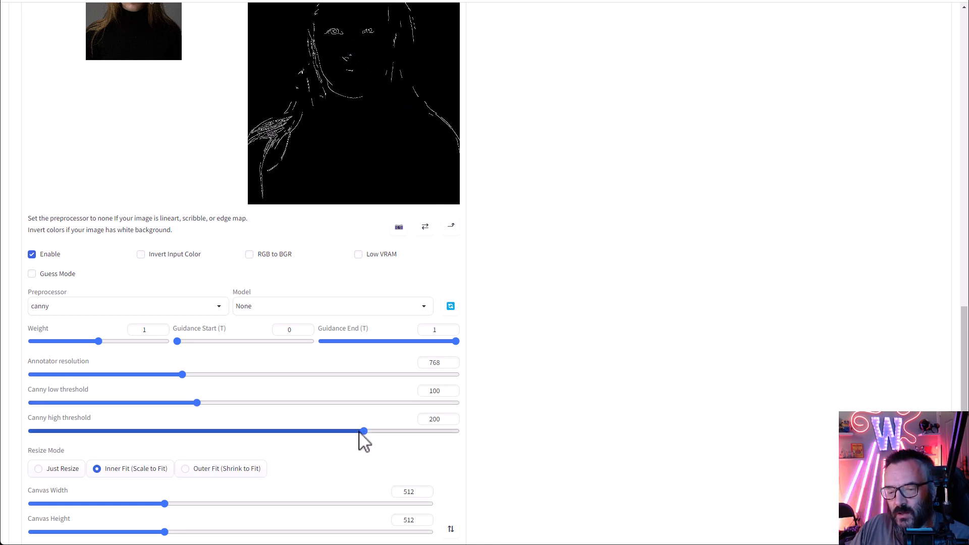
Step: Lower the canny high threshold to 116 and refresh the annotator preview to check the edges
left_click_drag(366, 432, 221, 431)
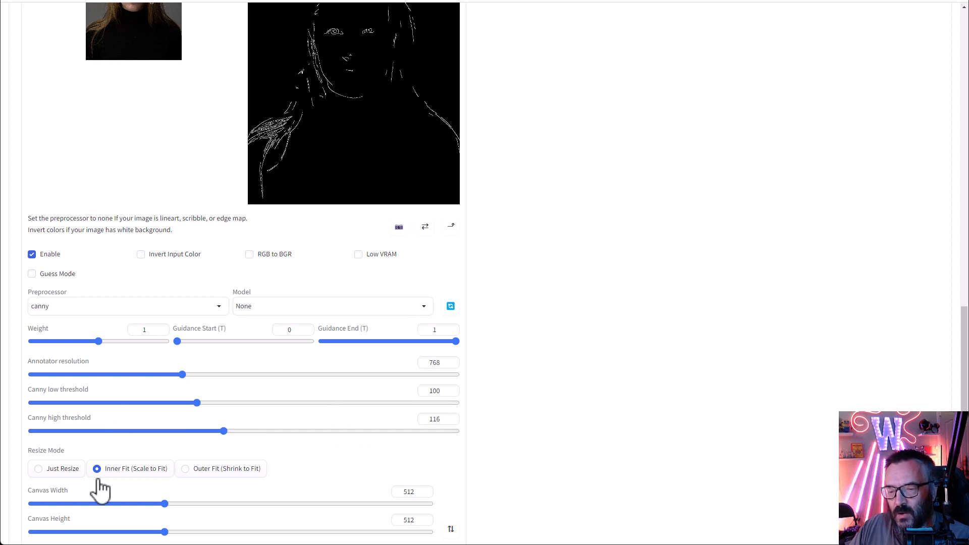
scroll(101, 490, "down", 1)
left_click(162, 532)
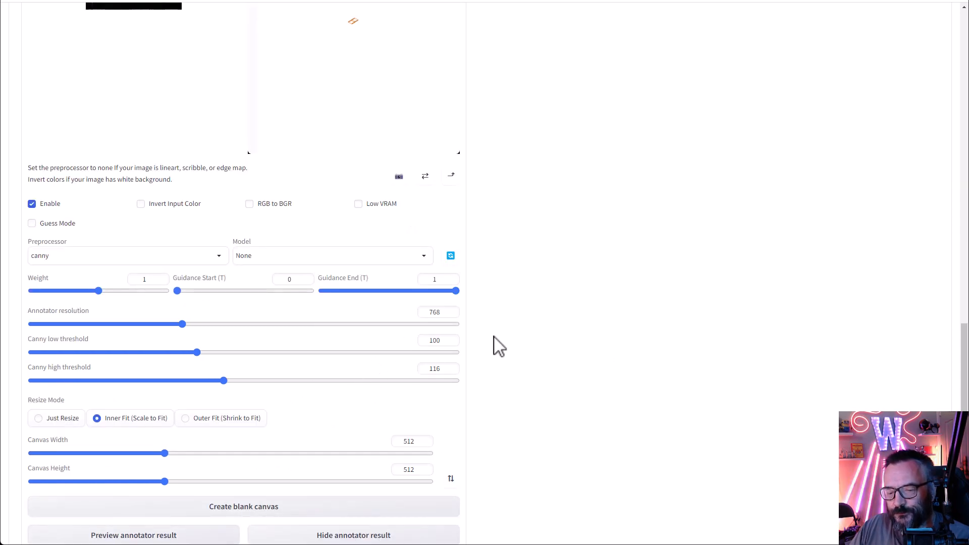
scroll(508, 154, "up", 2)
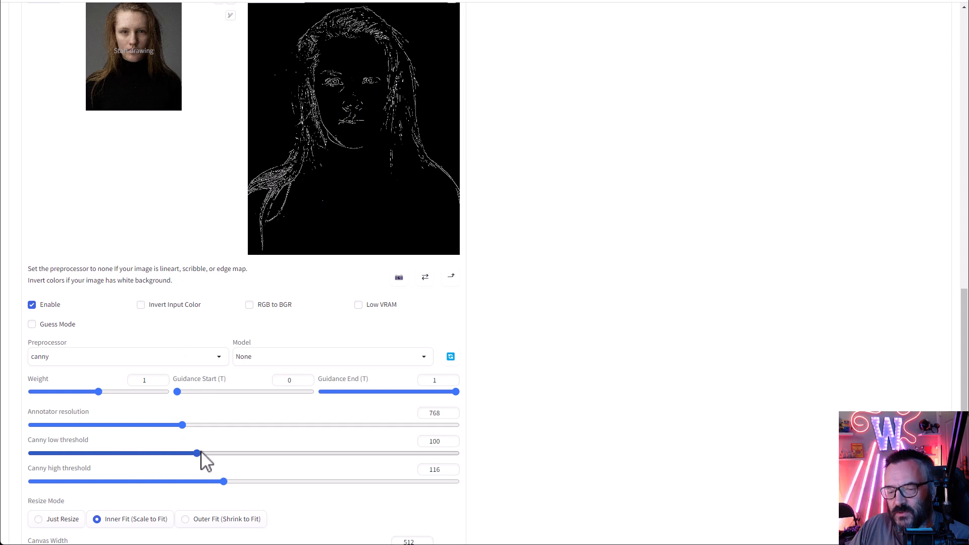
Step: Lower the canny low threshold to 92 and refresh the annotator preview to check the hair and face lines
left_click_drag(198, 454, 185, 454)
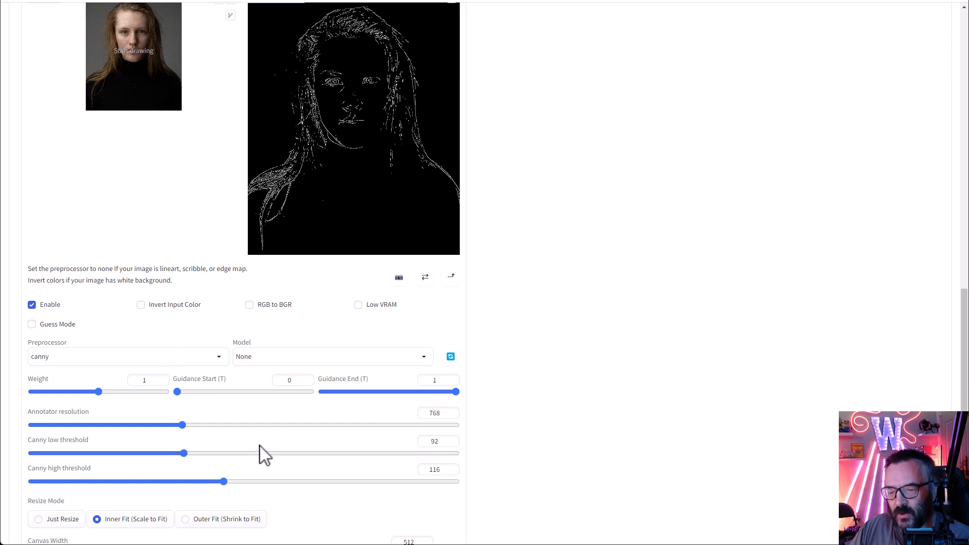
scroll(262, 453, "down", 3)
left_click(121, 488)
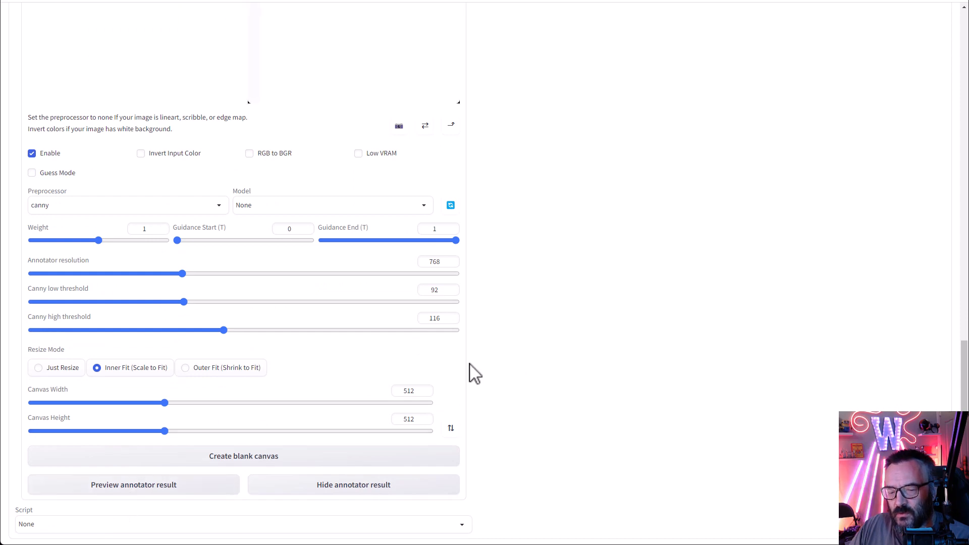
scroll(471, 372, "up", 5)
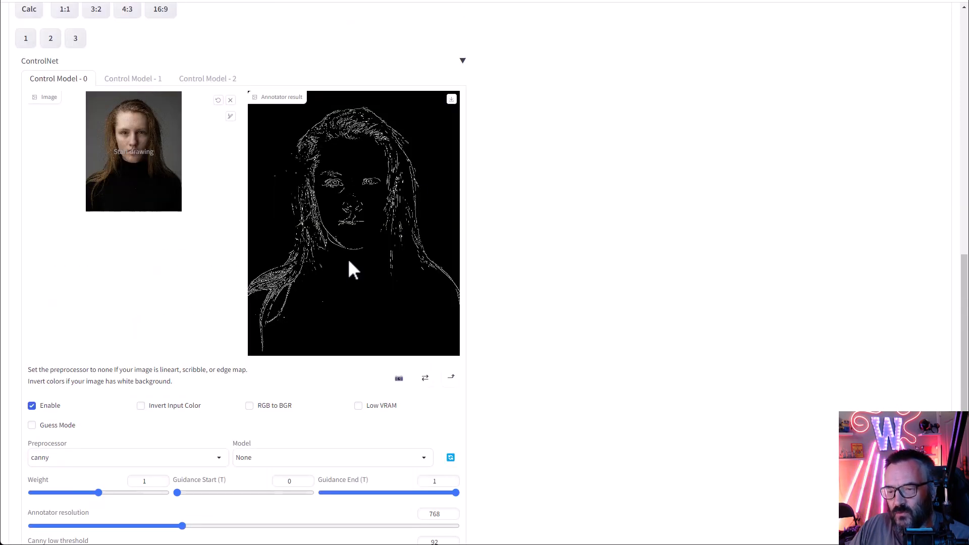
Step: Set the canny low threshold to 85 and the high threshold to 112, and refresh the annotator preview
scroll(350, 262, "down", 5)
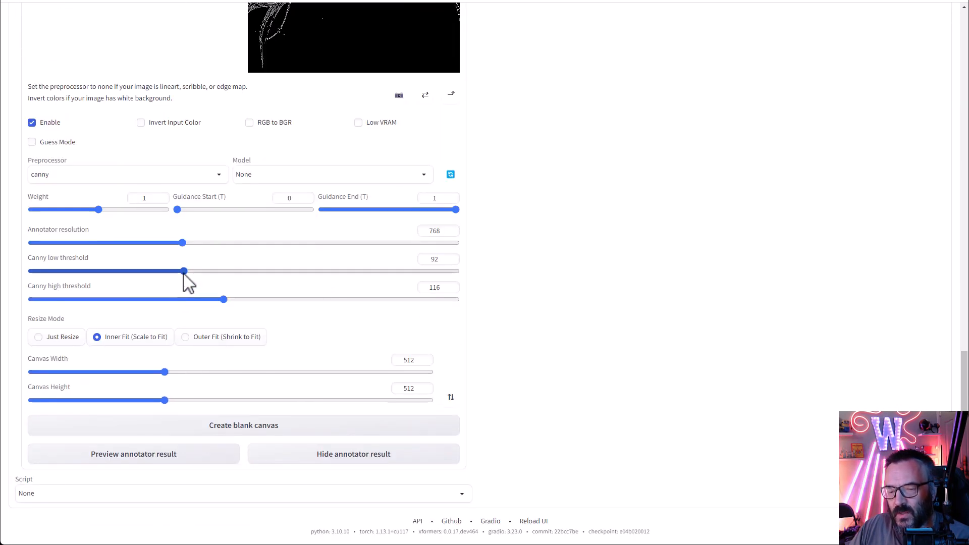
left_click_drag(184, 273, 177, 273)
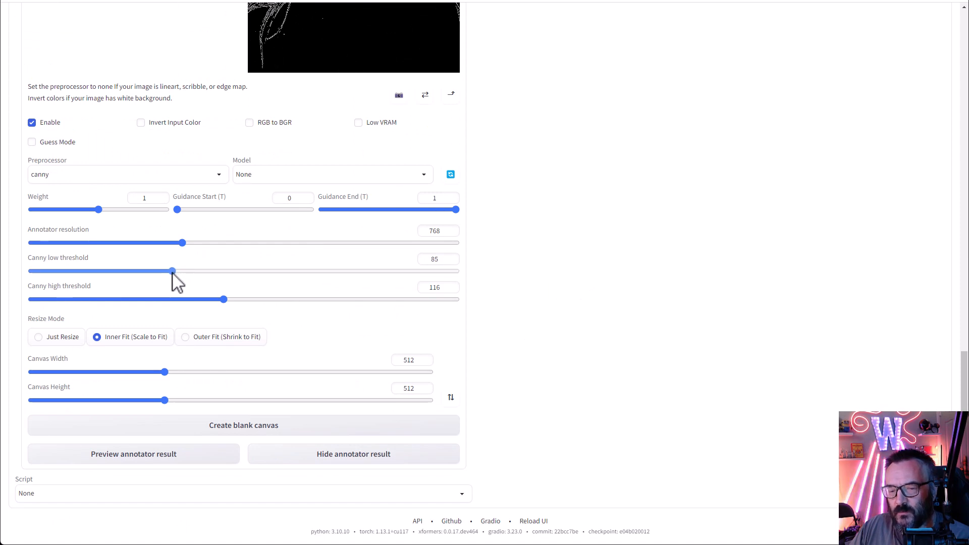
left_click_drag(224, 300, 217, 300)
scroll(309, 330, "up", 4)
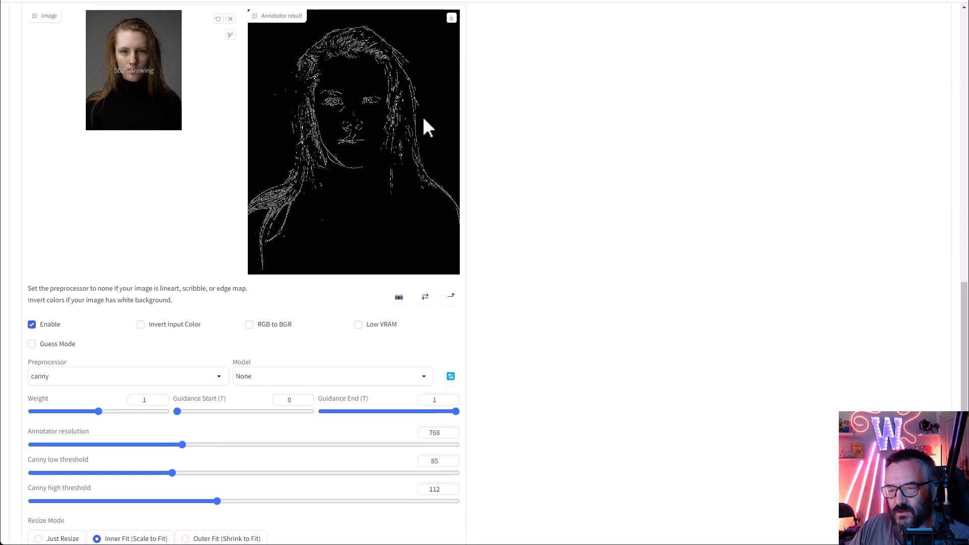
scroll(168, 411, "down", 4)
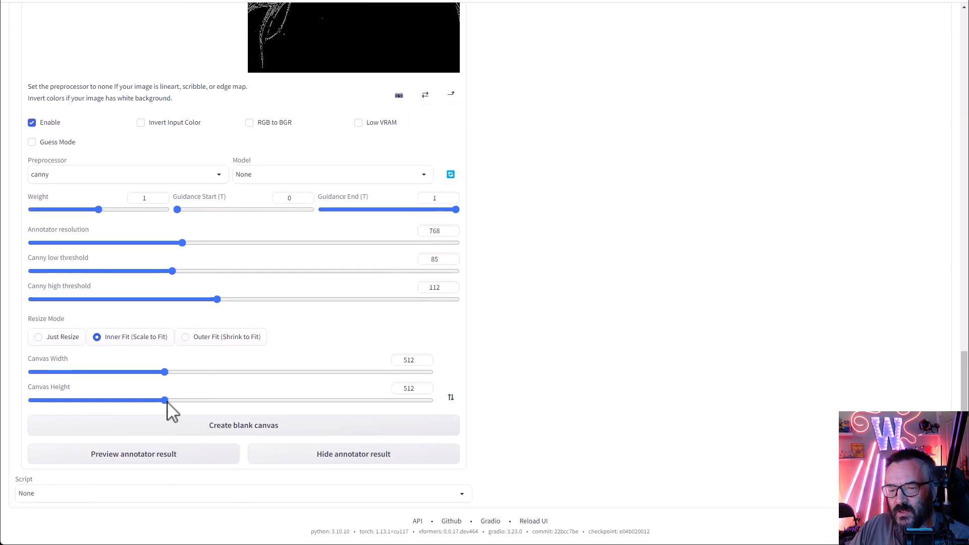
left_click(136, 456)
scroll(534, 288, "up", 6)
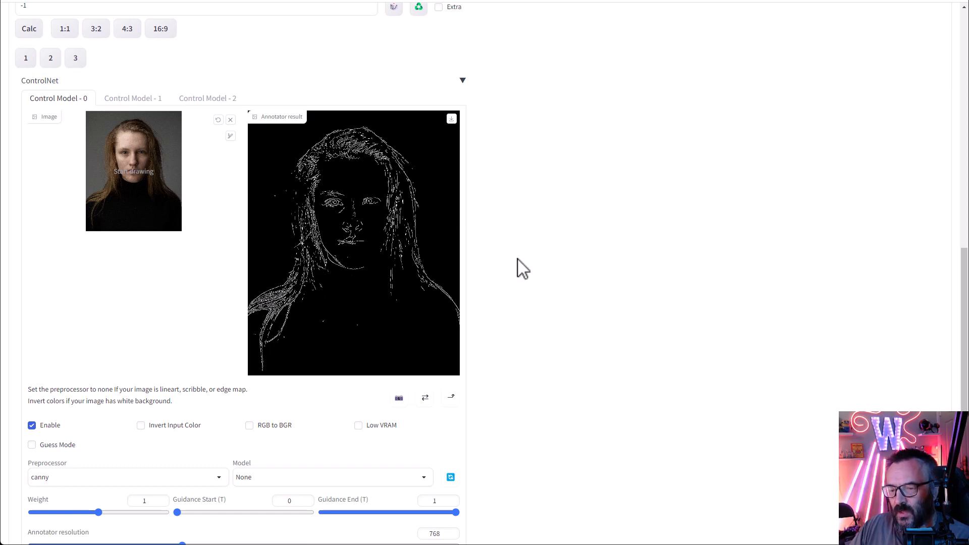
Step: Set the first ControlNet unit's model to control_sd15_canny [fef5e48e]
scroll(513, 253, "down", 3)
left_click(388, 324)
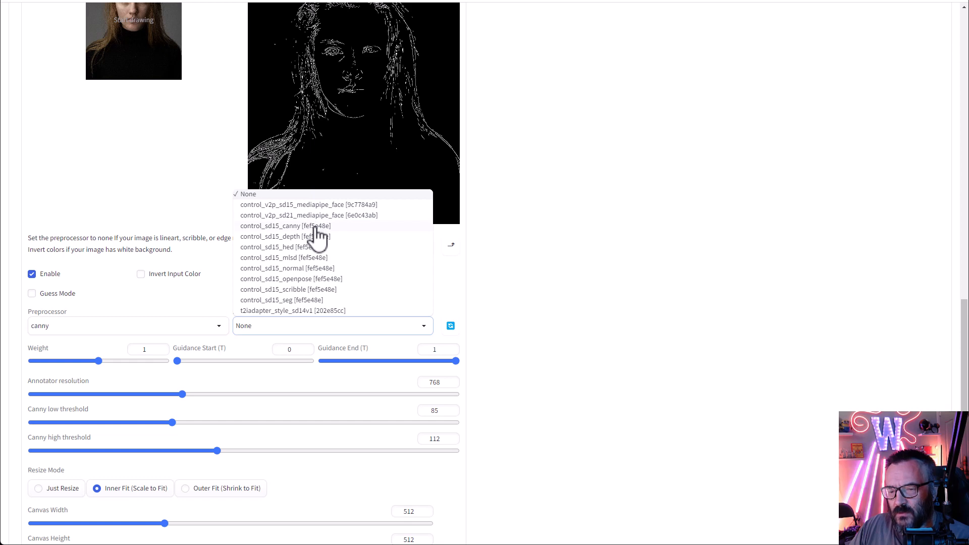
left_click(317, 228)
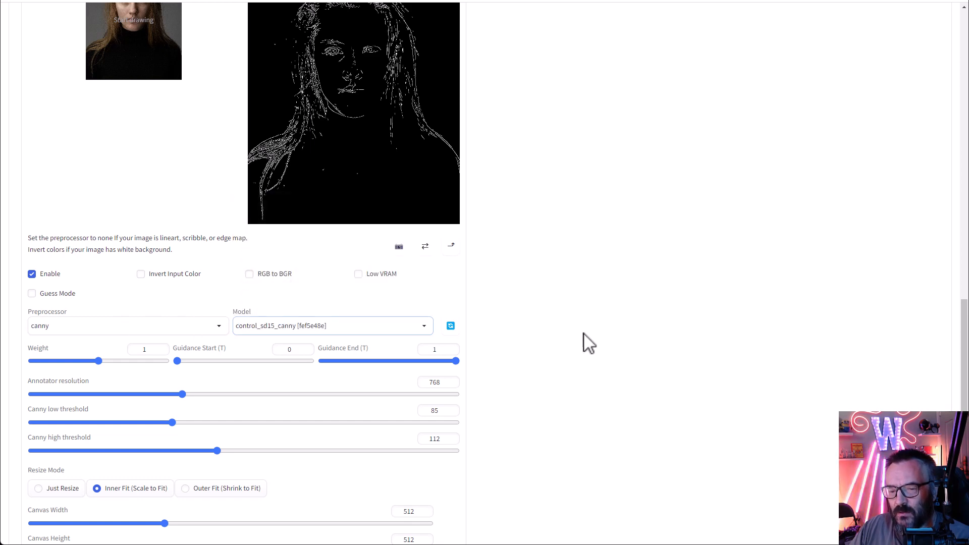
Step: Copy the portrait to inpaint and paint a mask over the woman's whole face, from forehead to chin
scroll(545, 323, "up", 9)
scroll(505, 309, "up", 6)
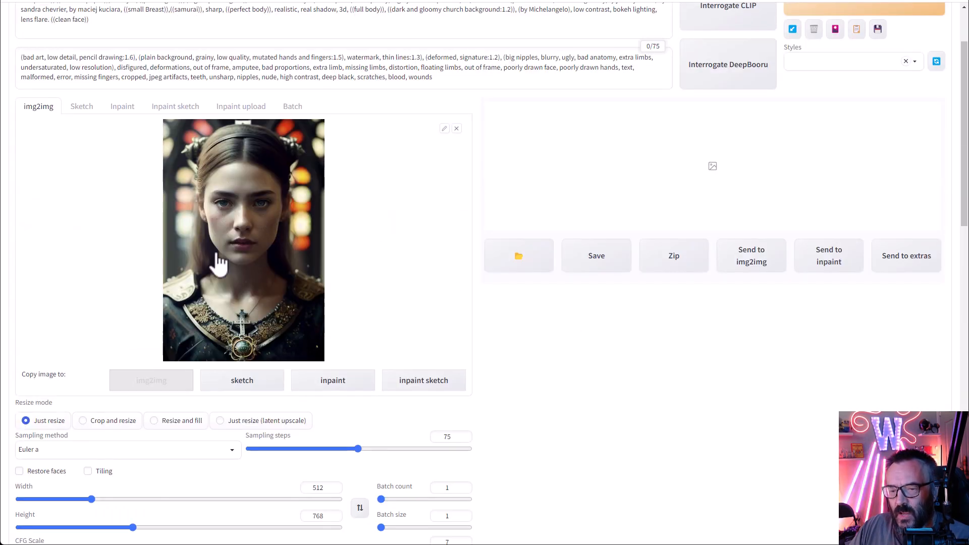
scroll(331, 245, "down", 2)
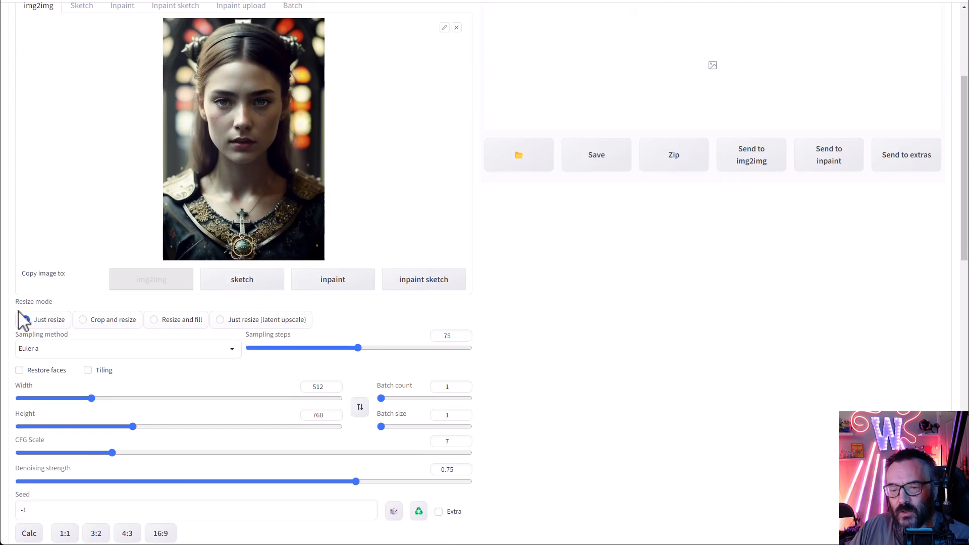
left_click(339, 285)
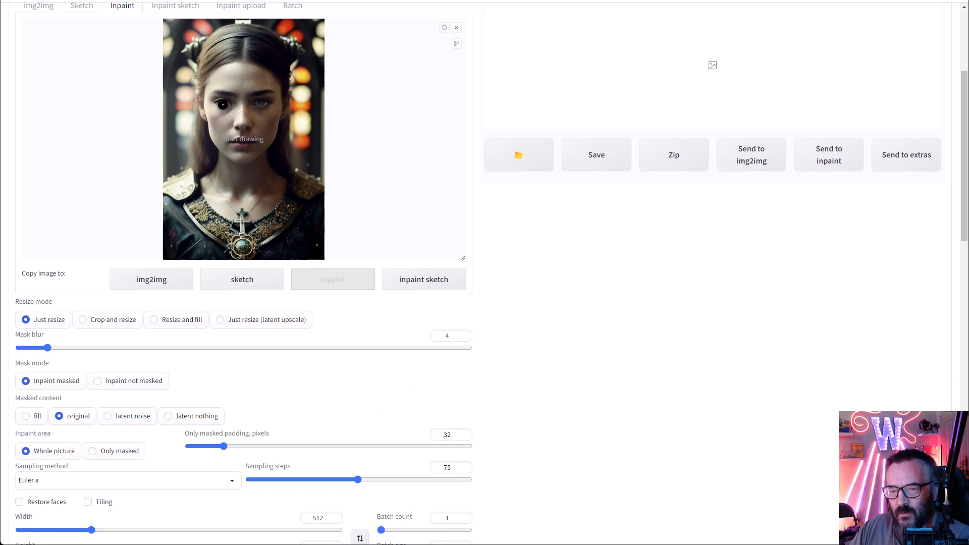
left_click_drag(225, 103, 211, 103)
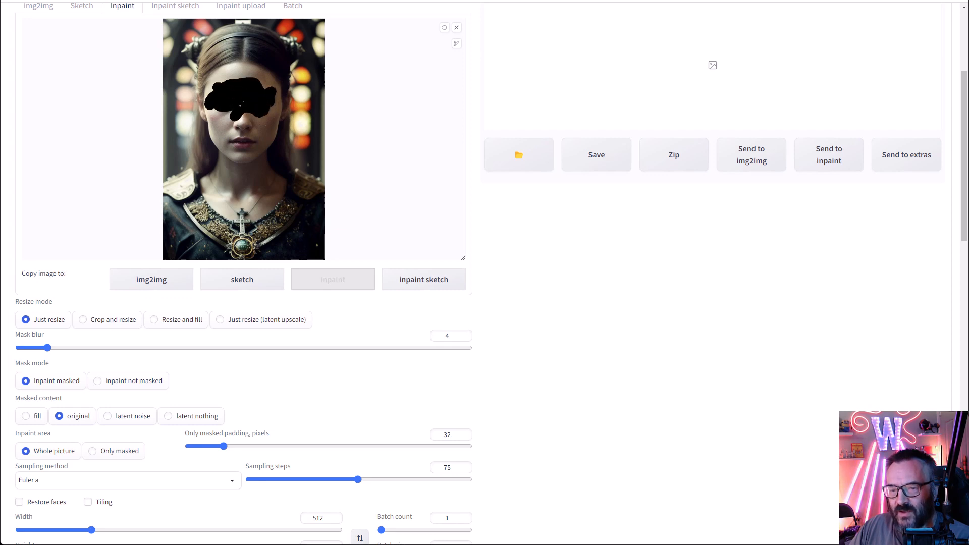
left_click_drag(242, 103, 250, 129)
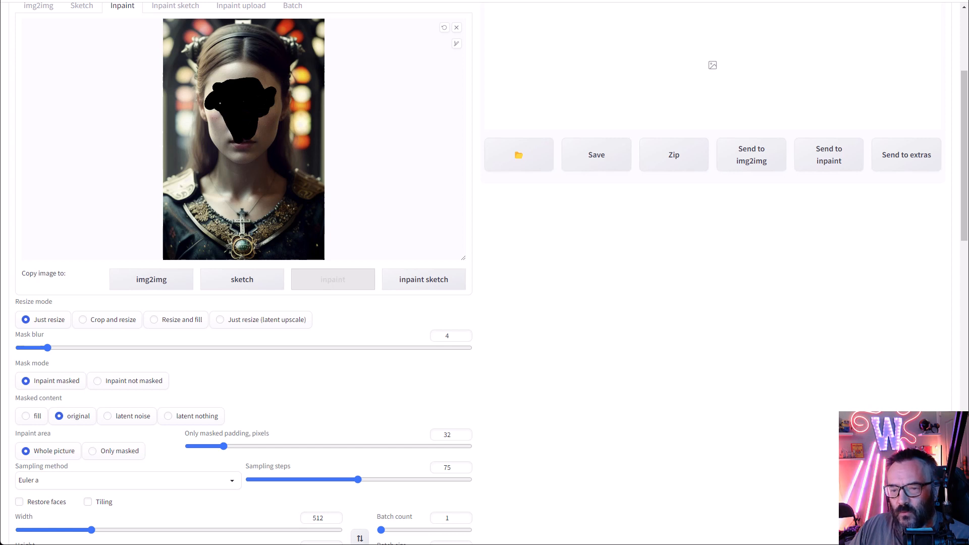
left_click_drag(219, 132, 233, 138)
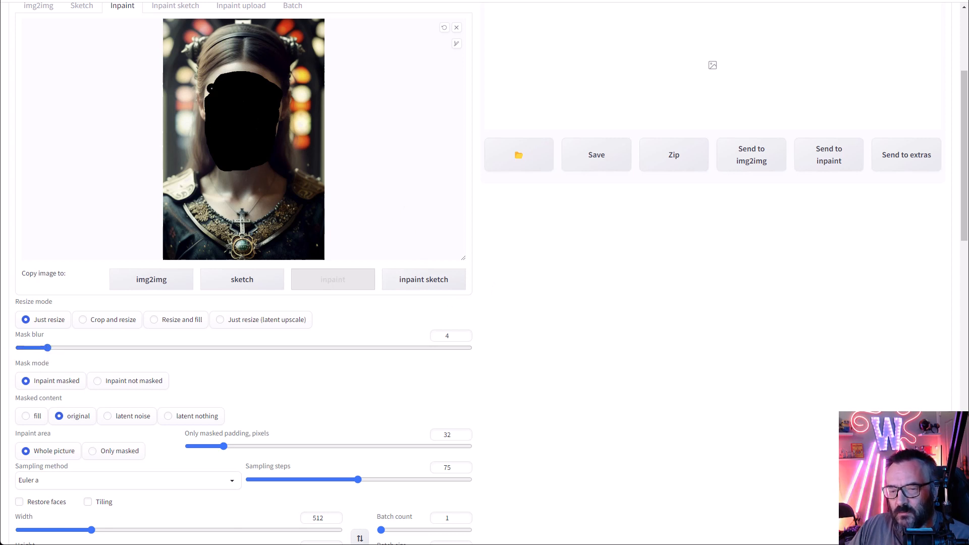
Step: Set the inpaint mask blur to 35 and the CFG scale to 5.5
left_click_drag(47, 349, 265, 360)
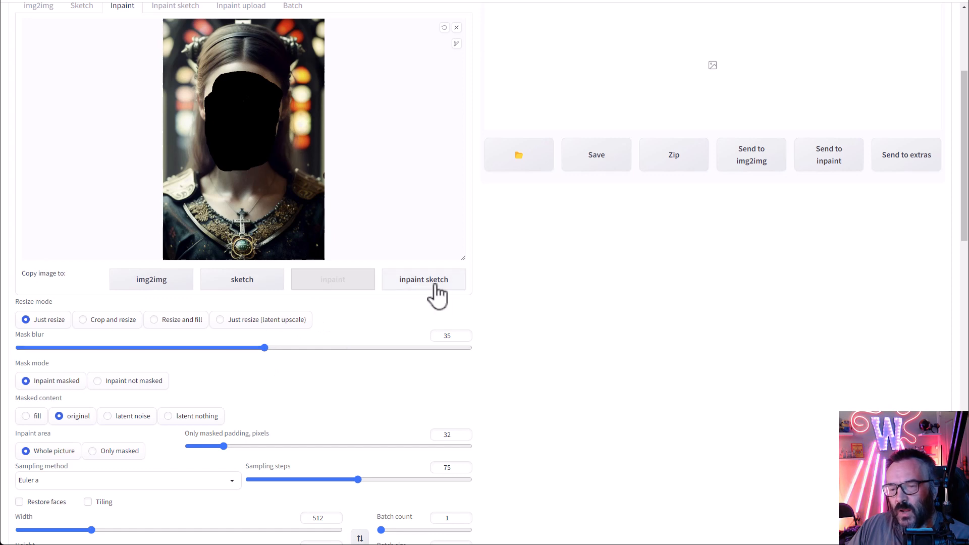
scroll(489, 335, "down", 2)
scroll(494, 329, "up", 3)
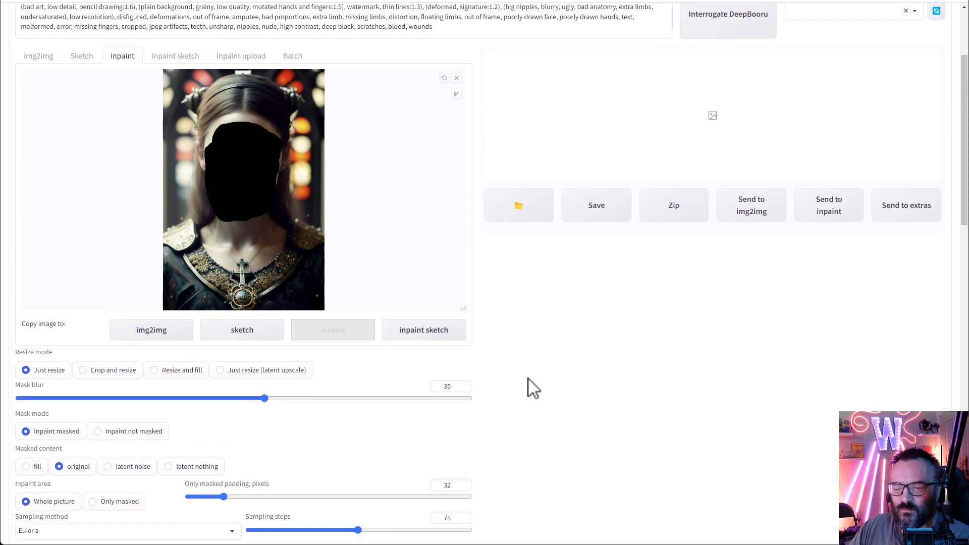
scroll(534, 389, "down", 3)
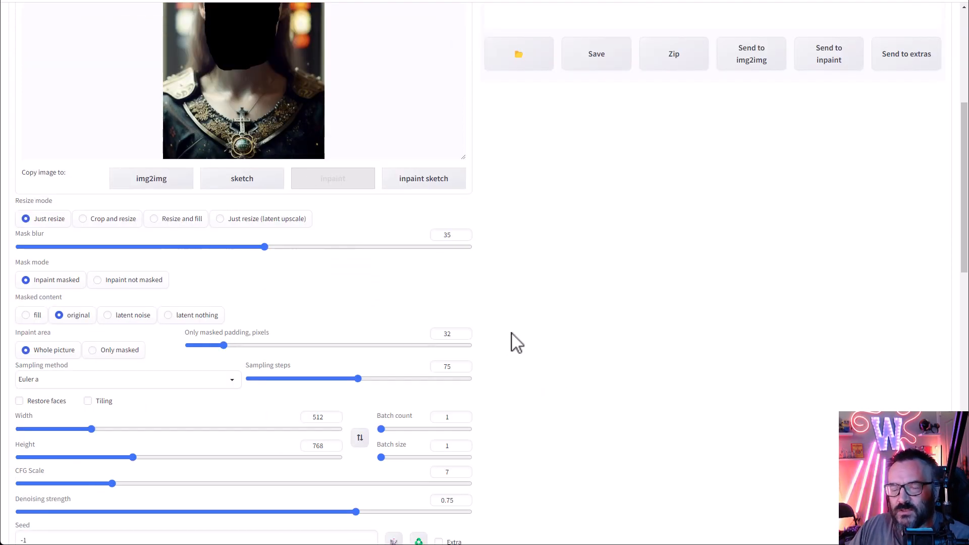
scroll(515, 328, "down", 1)
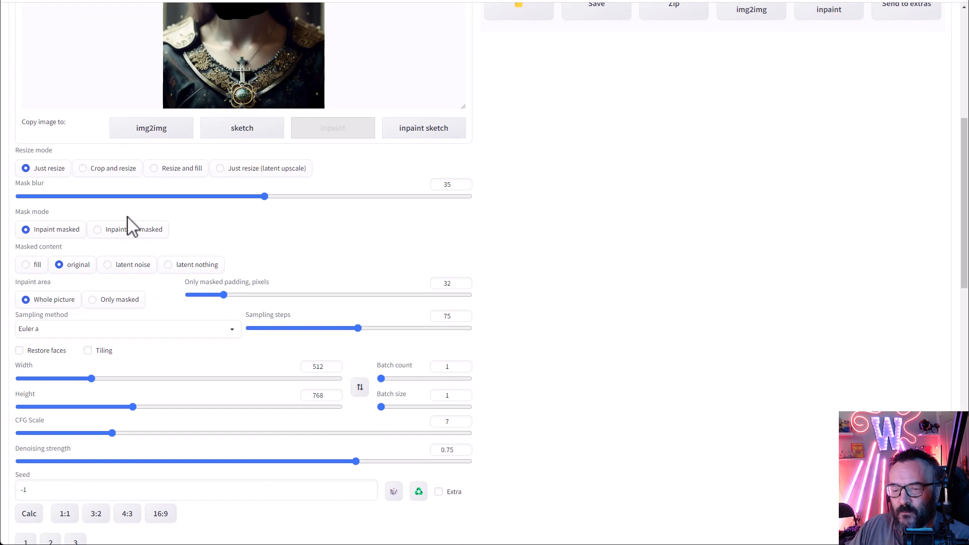
scroll(152, 224, "down", 2)
scroll(559, 281, "down", 2)
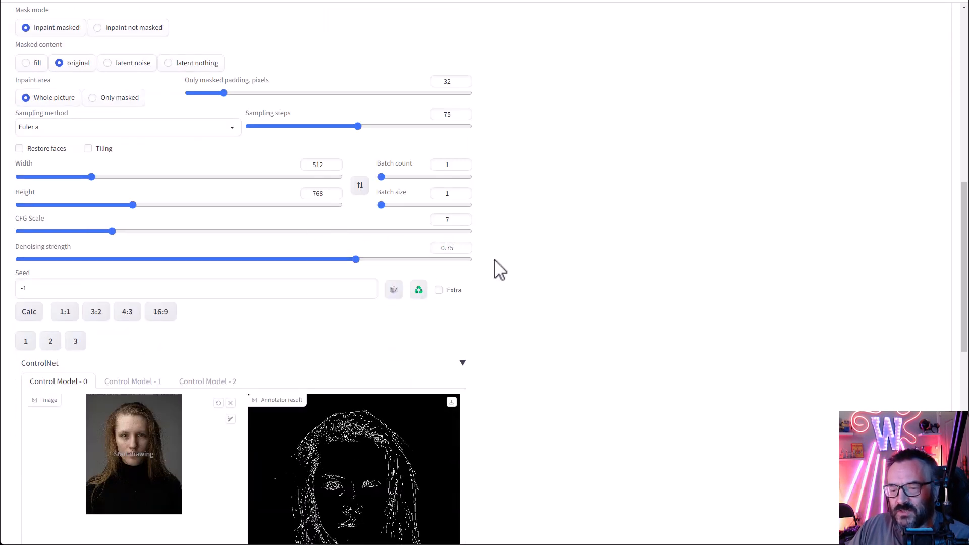
double_click(451, 221)
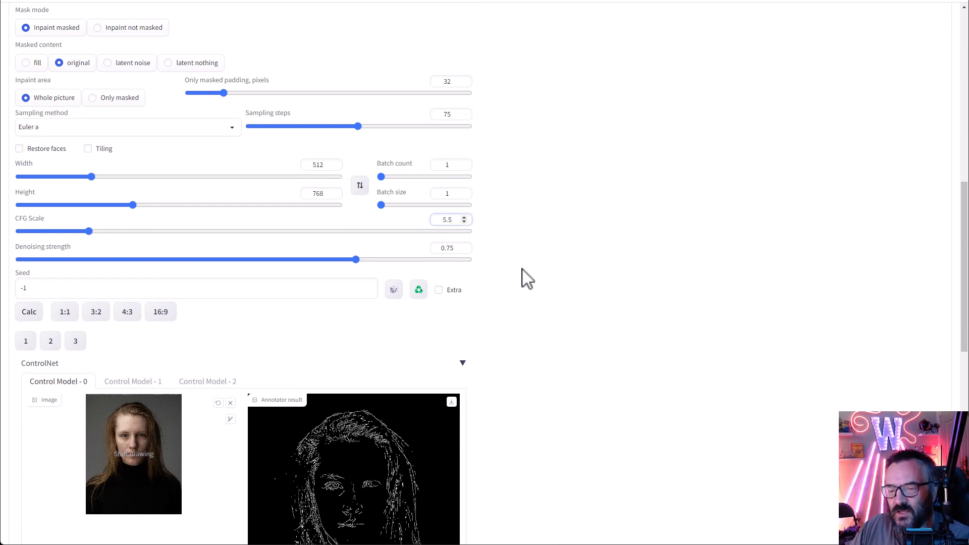
Step: Check the canny ControlNet settings and generate the inpainted portrait
scroll(527, 279, "up", 9)
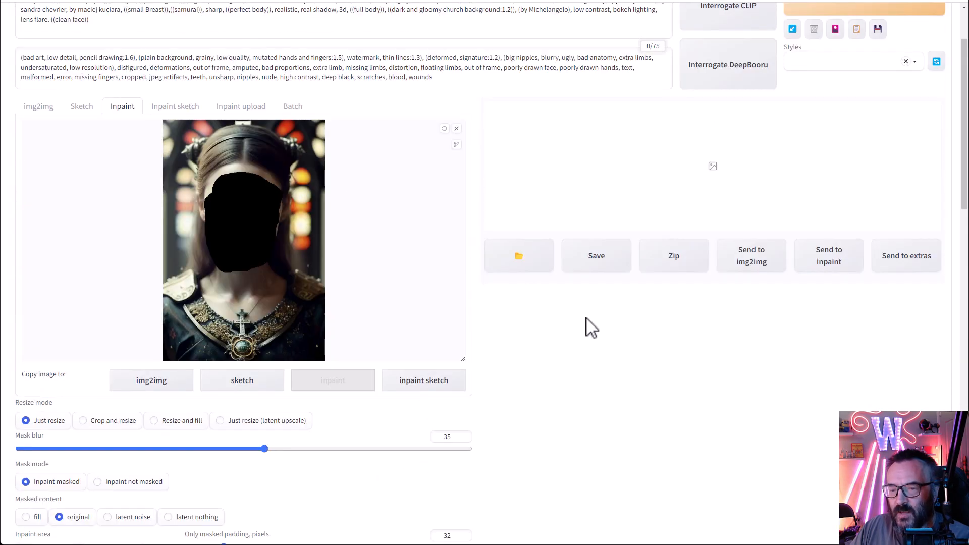
scroll(560, 329, "down", 20)
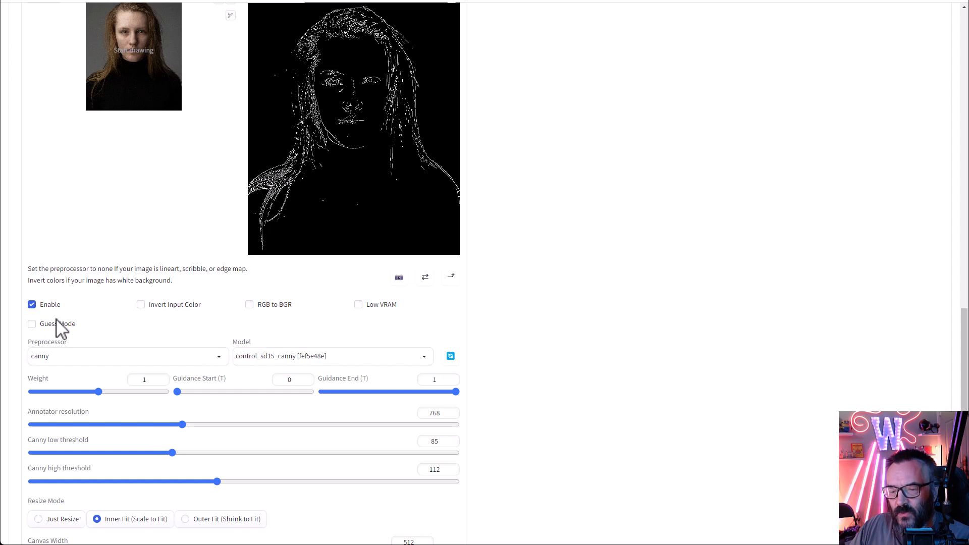
scroll(507, 398, "up", 20)
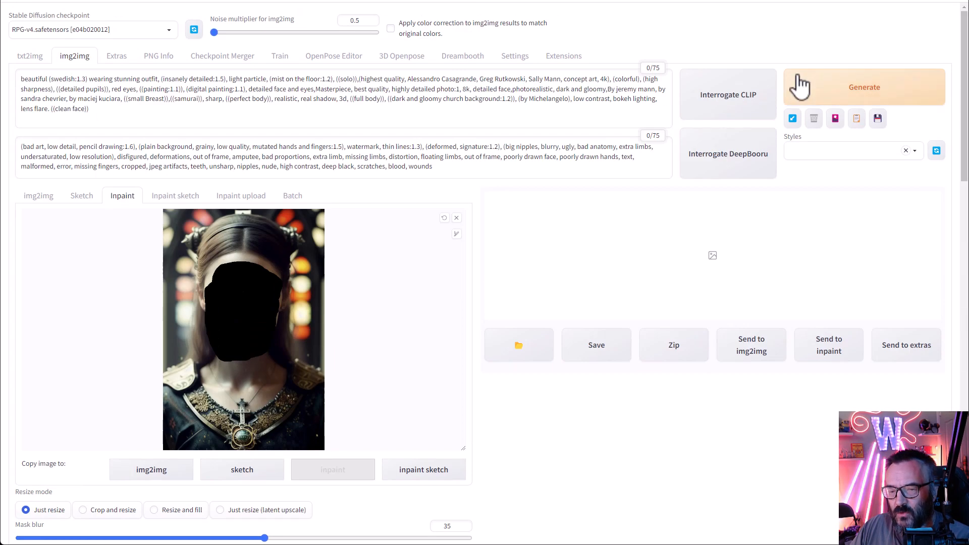
left_click(856, 81)
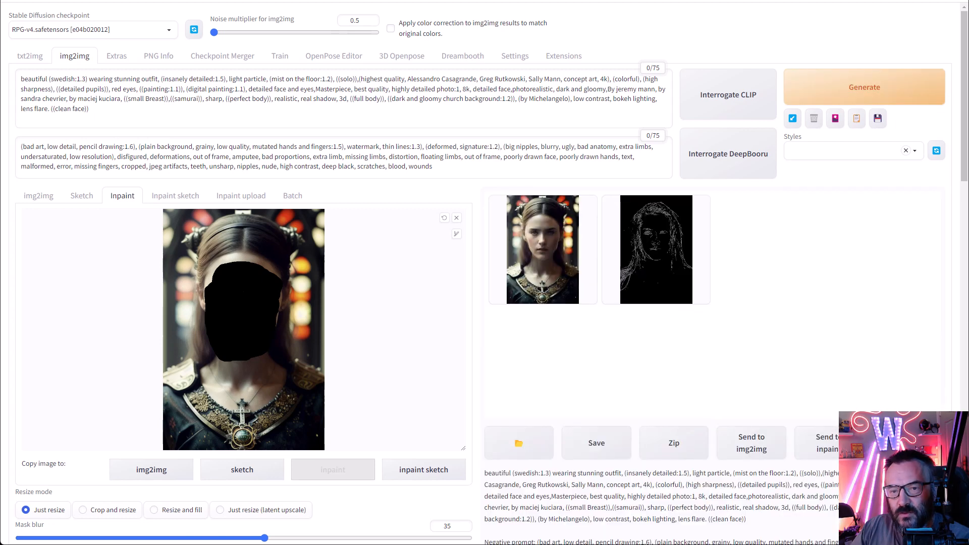
Step: Enlarge the generated portrait and compare its facial features with the canny edge map
left_click(560, 275)
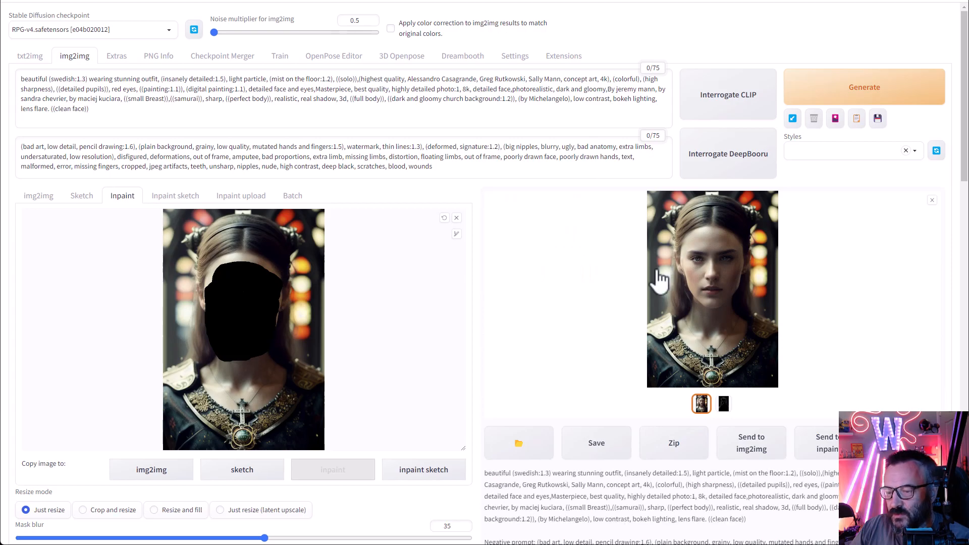
left_click(685, 308)
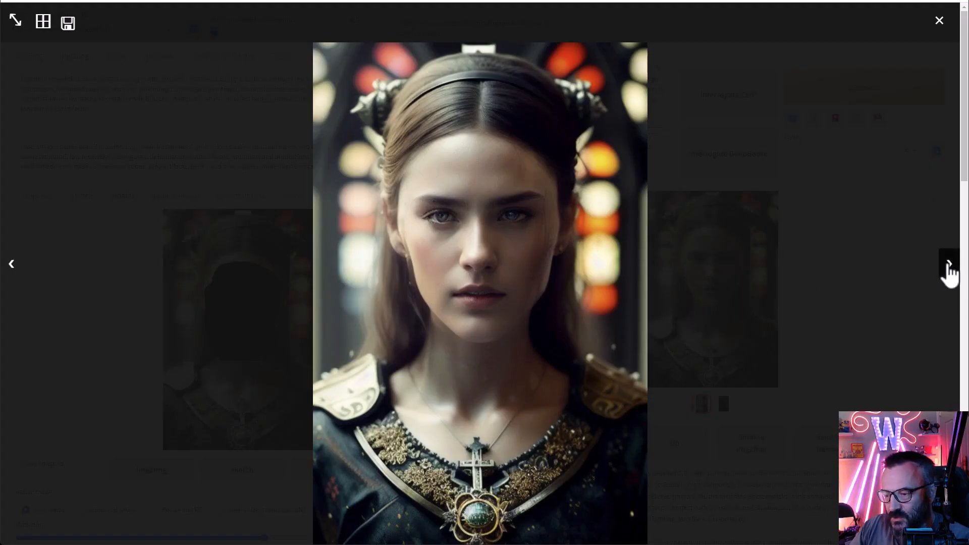
left_click(947, 270)
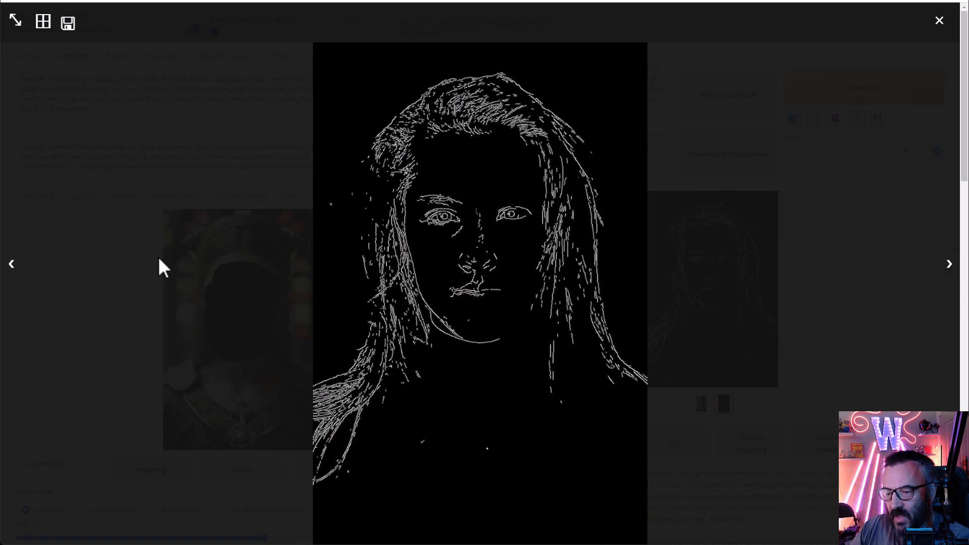
left_click(11, 270)
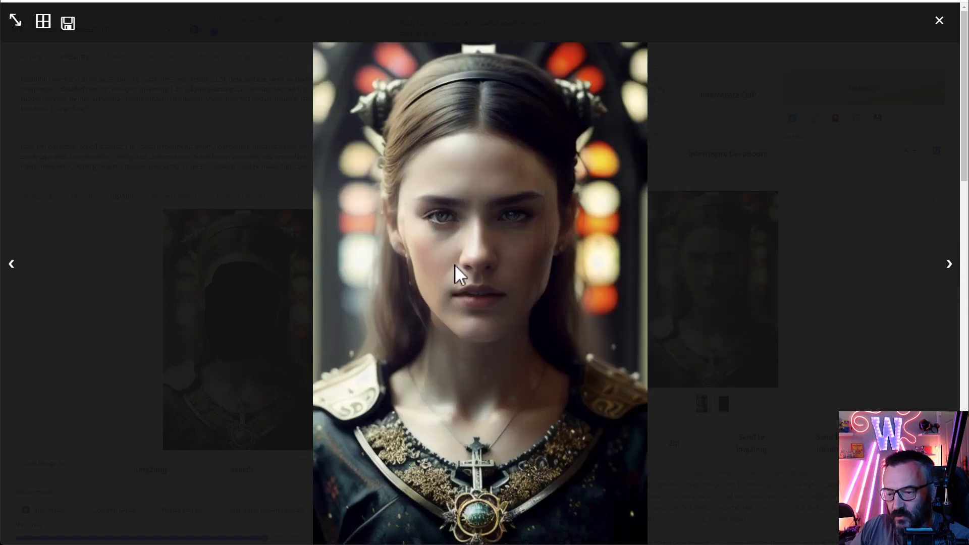
left_click(938, 22)
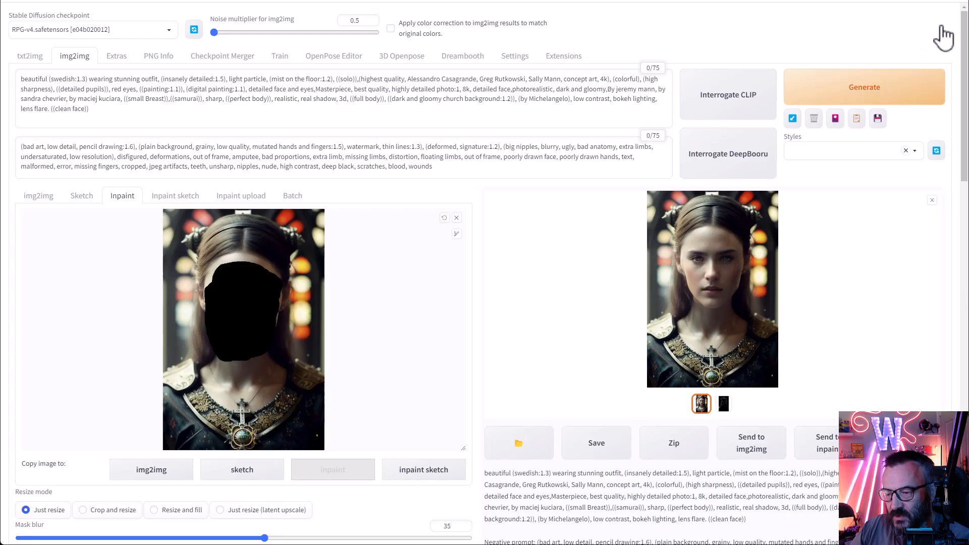
Step: Set the denoising strength to 0.9 and the CFG scale to 6.5, and generate the inpainted portrait again
scroll(442, 270, "down", 8)
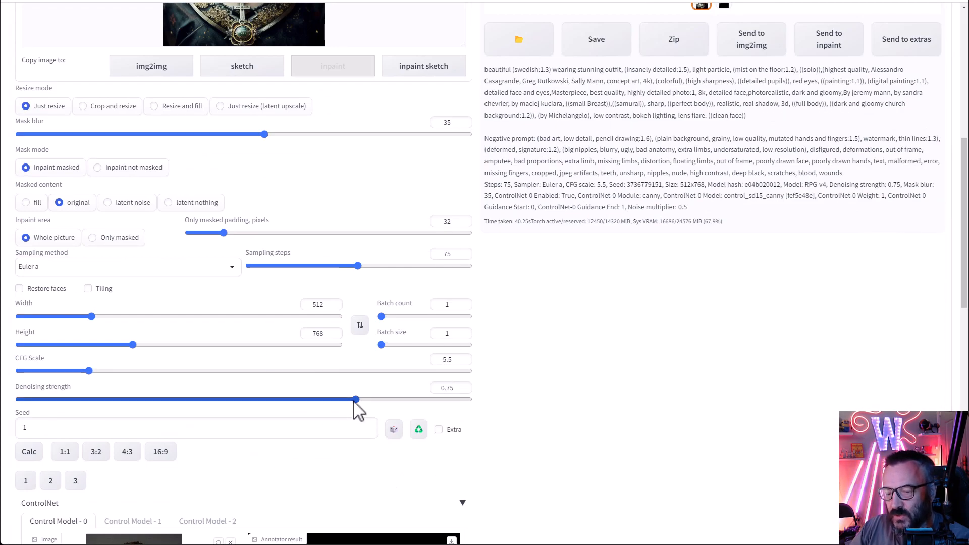
left_click_drag(354, 403, 426, 407)
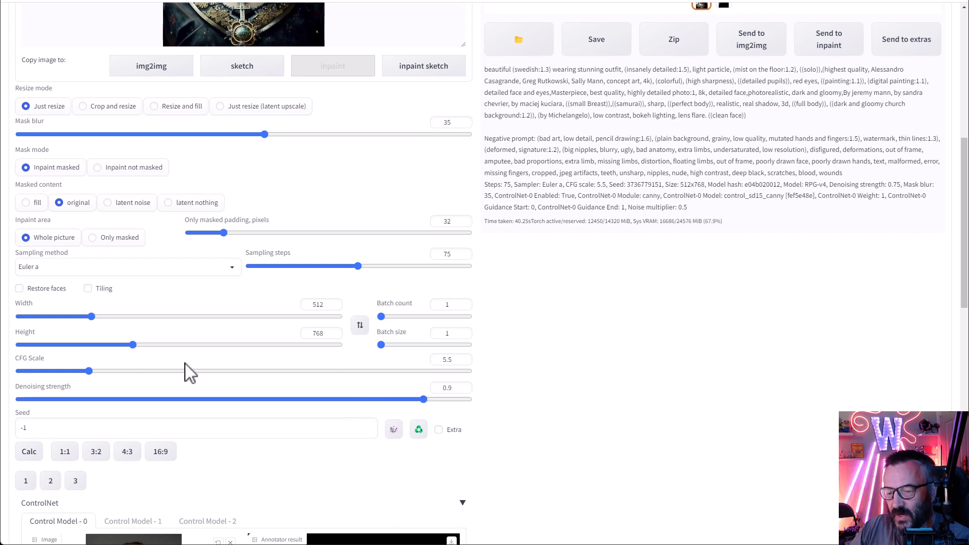
double_click(448, 360)
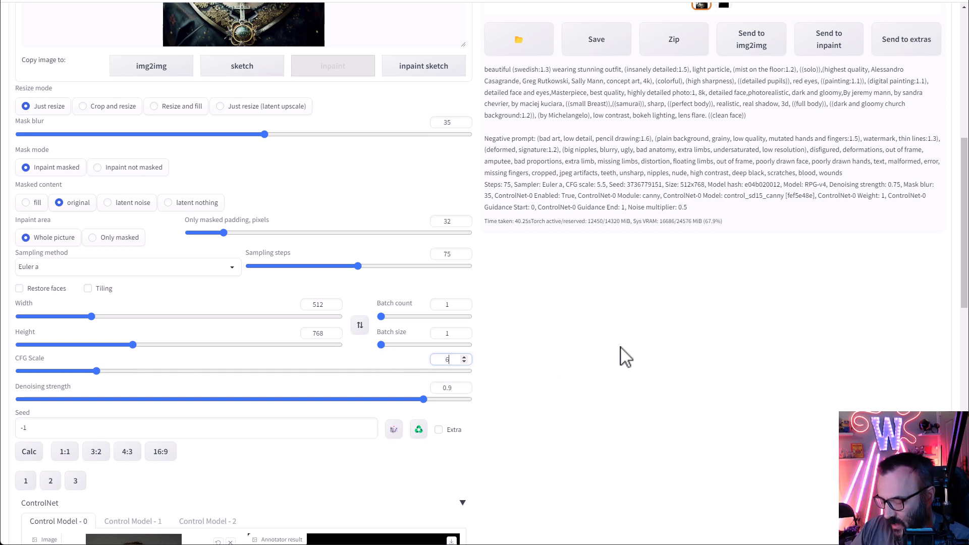
scroll(530, 385, "up", 8)
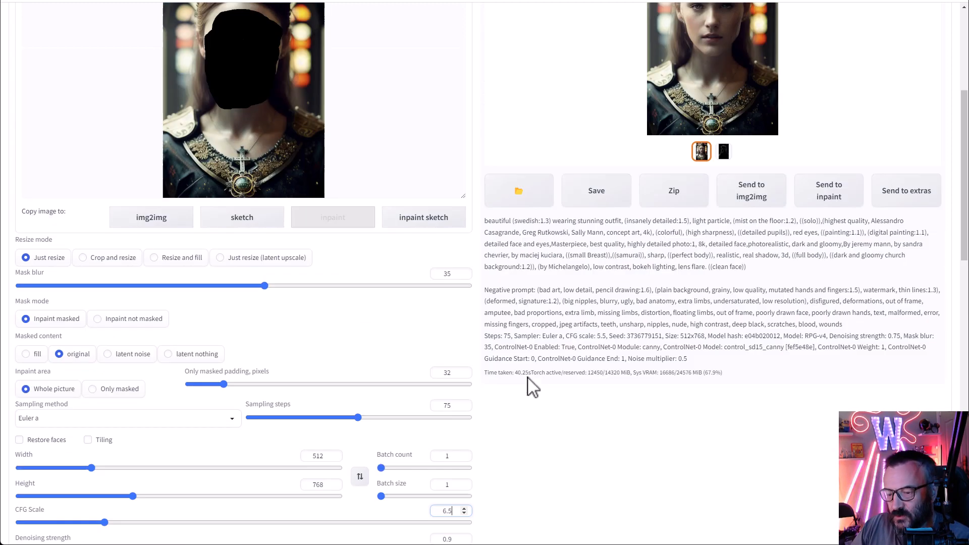
left_click(889, 91)
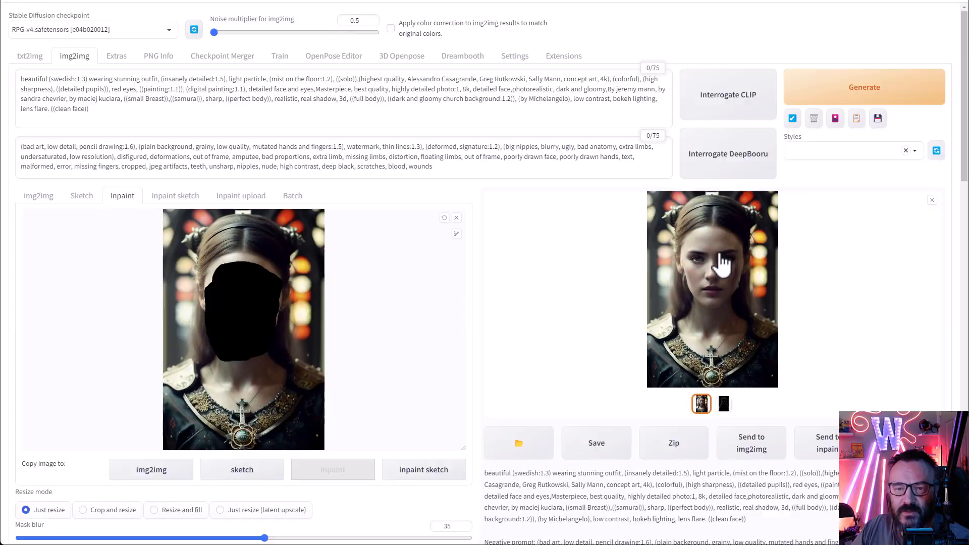
Step: Examine the regenerated portrait at full size, switching between it and the canny edge map to compare the eyes, nose and mouth
left_click(717, 258)
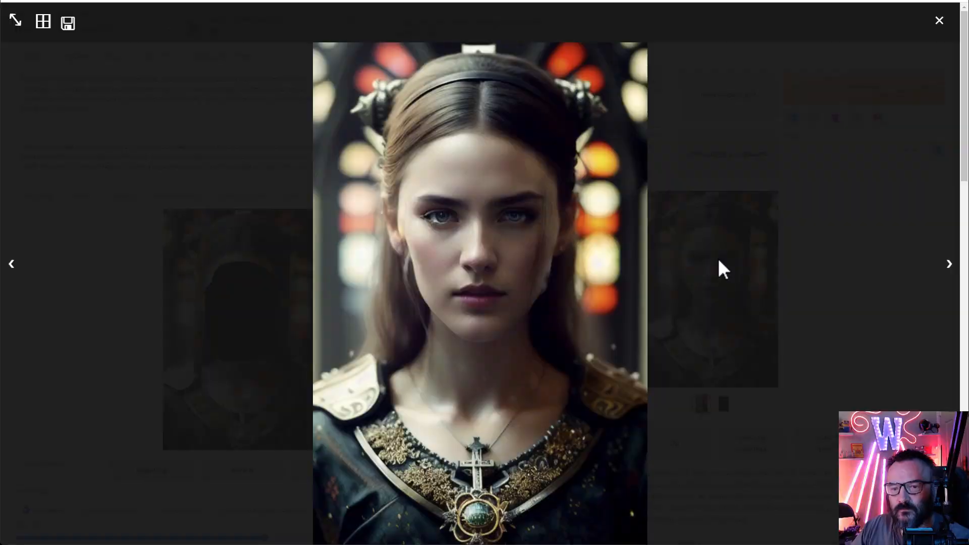
left_click(718, 258)
left_click(718, 259)
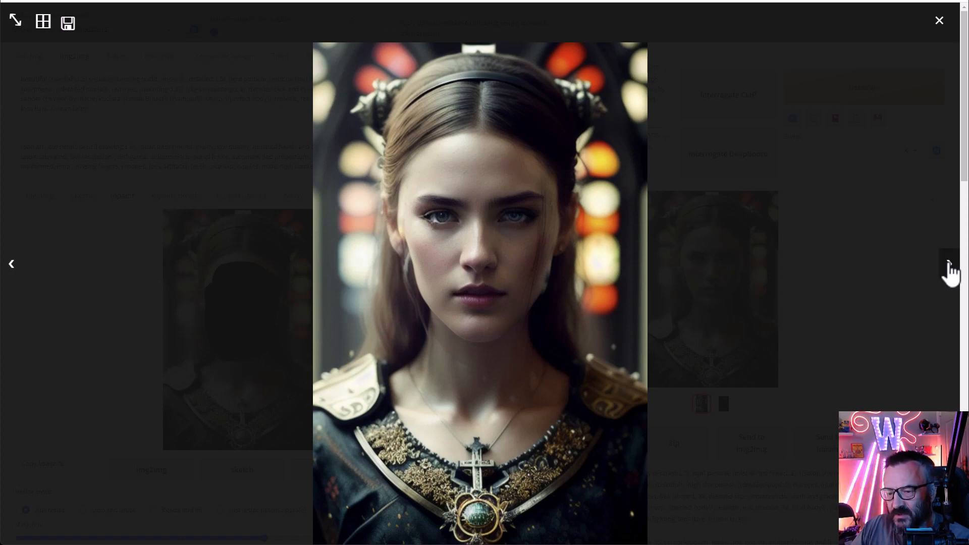
left_click(949, 267)
left_click(949, 265)
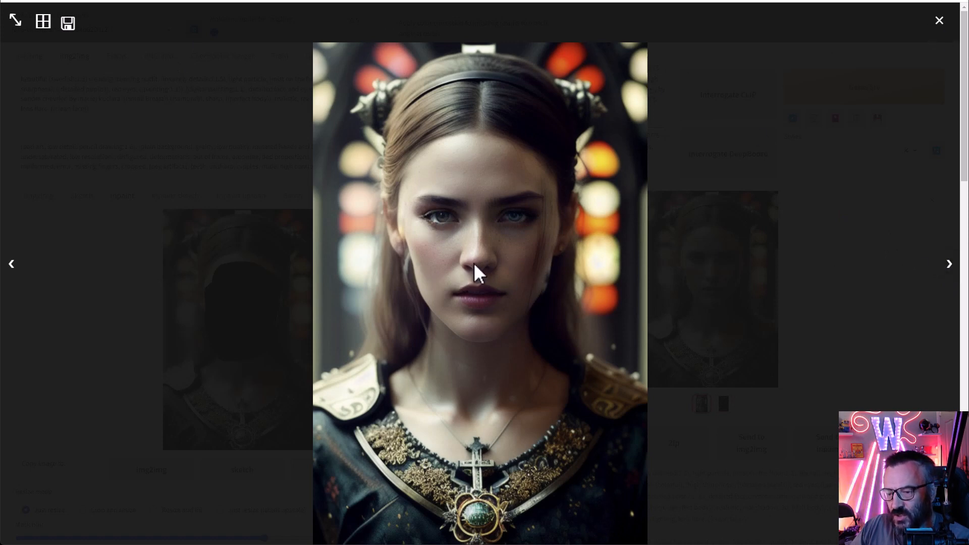
left_click(949, 264)
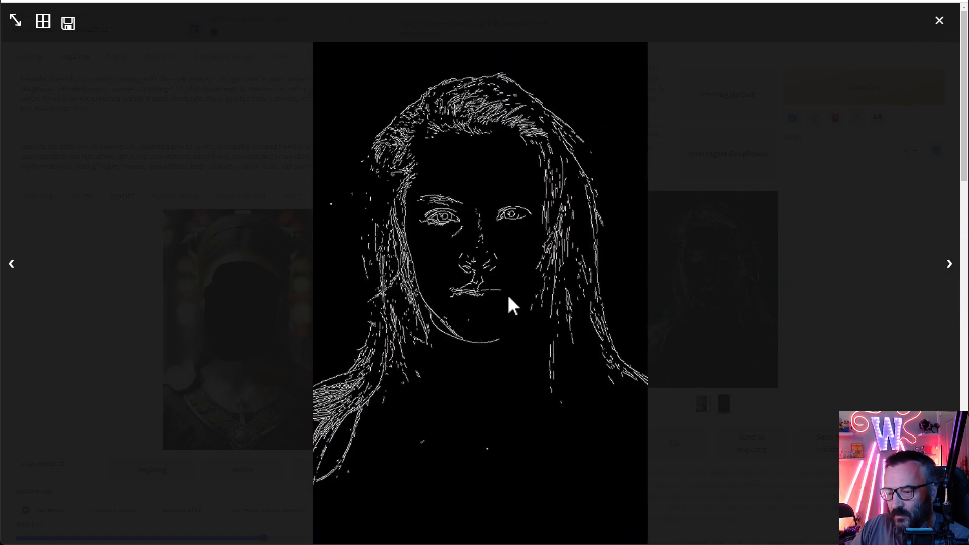
left_click(939, 21)
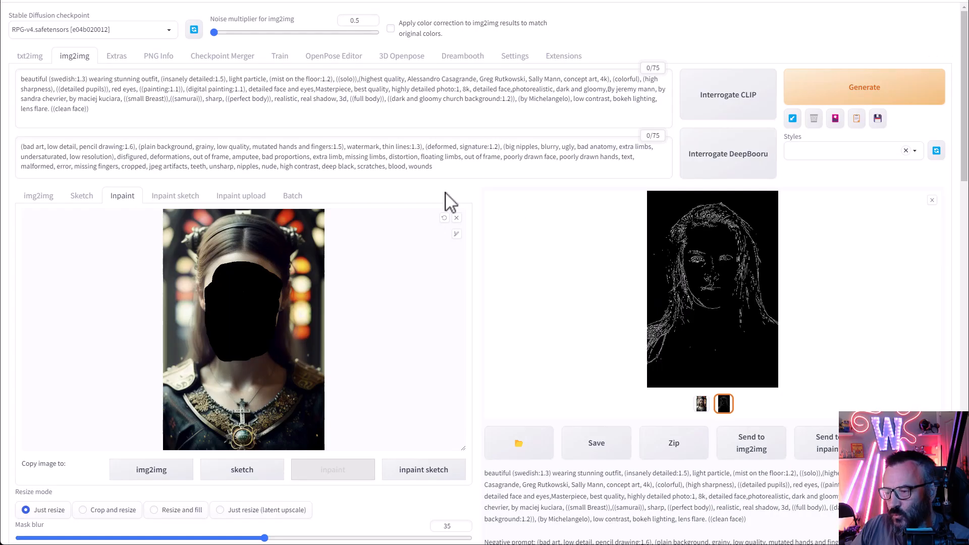
left_click(701, 404)
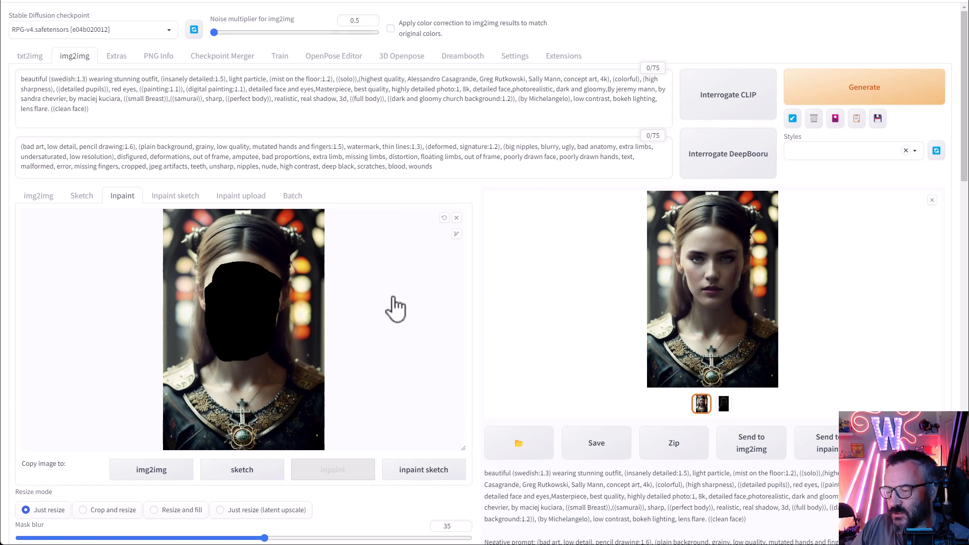
scroll(396, 306, "down", 7)
scroll(449, 269, "up", 5)
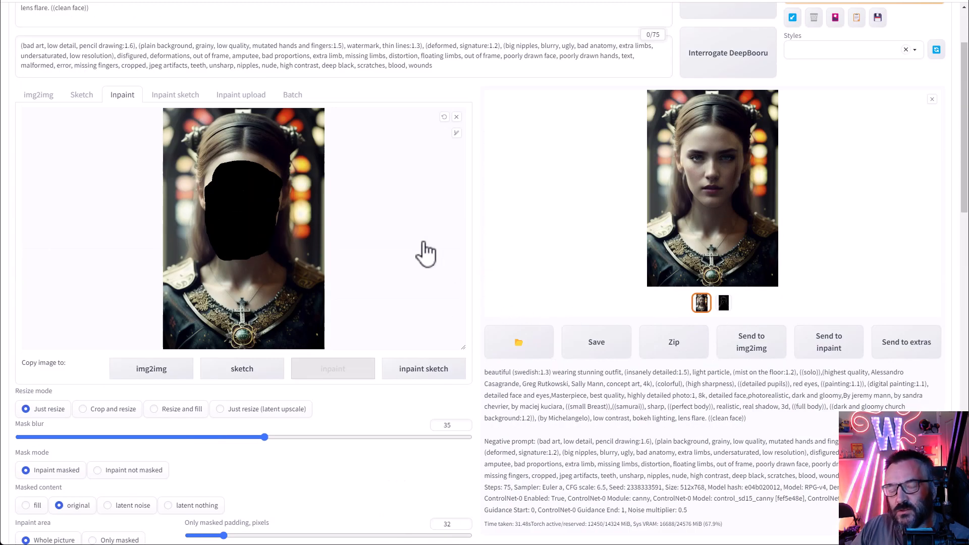
Step: Set the denoising strength to 0.35 and the CFG scale to 5.5, and generate the inpainted portrait again
scroll(427, 253, "down", 8)
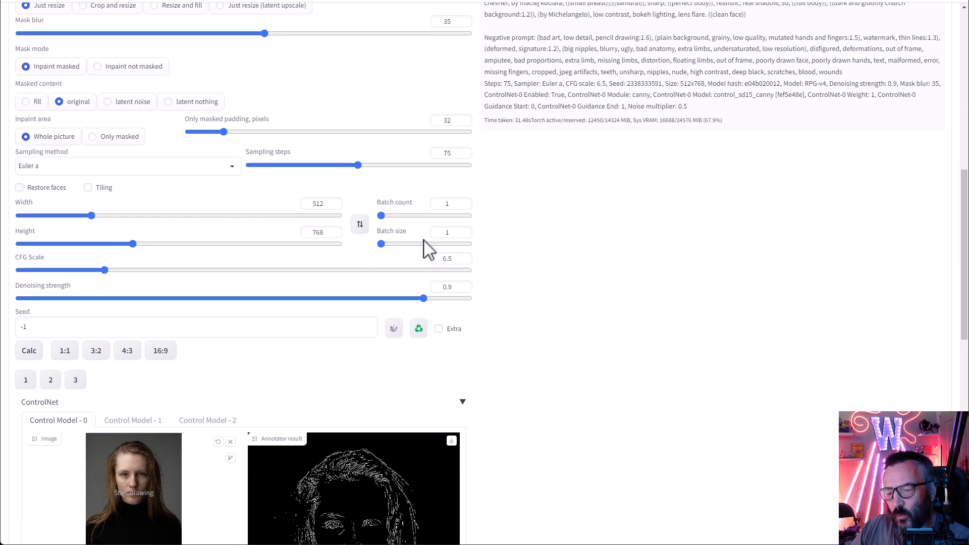
scroll(427, 248, "up", 7)
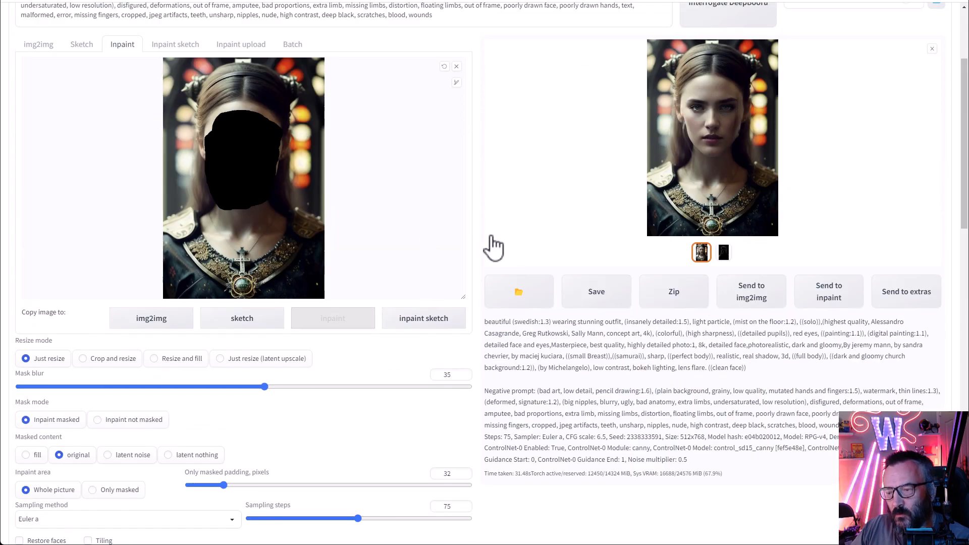
scroll(494, 247, "down", 7)
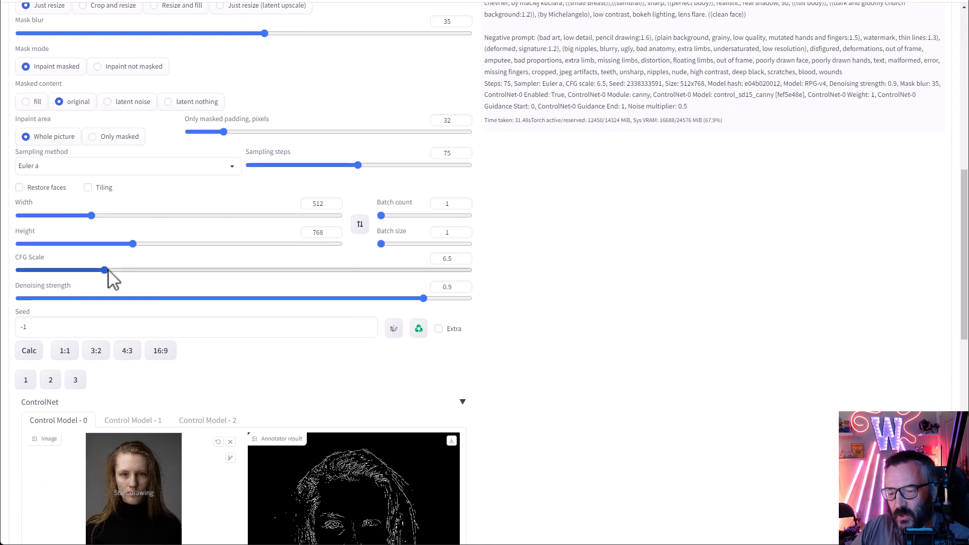
left_click_drag(424, 302, 176, 321)
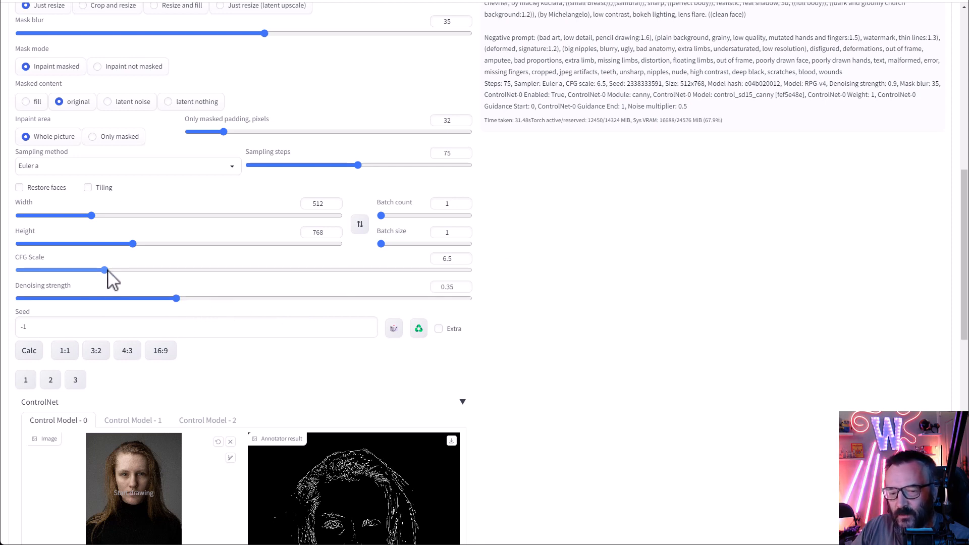
scroll(615, 323, "up", 9)
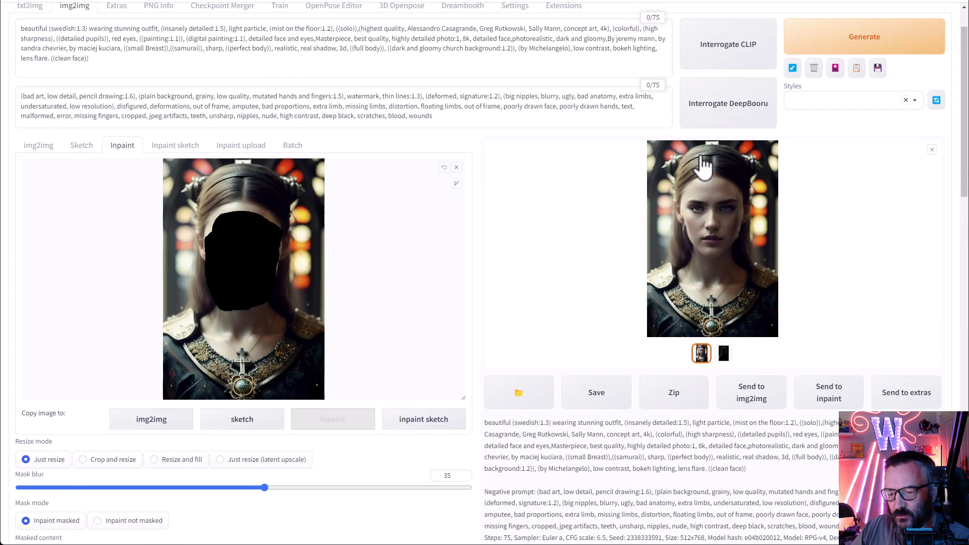
left_click(831, 48)
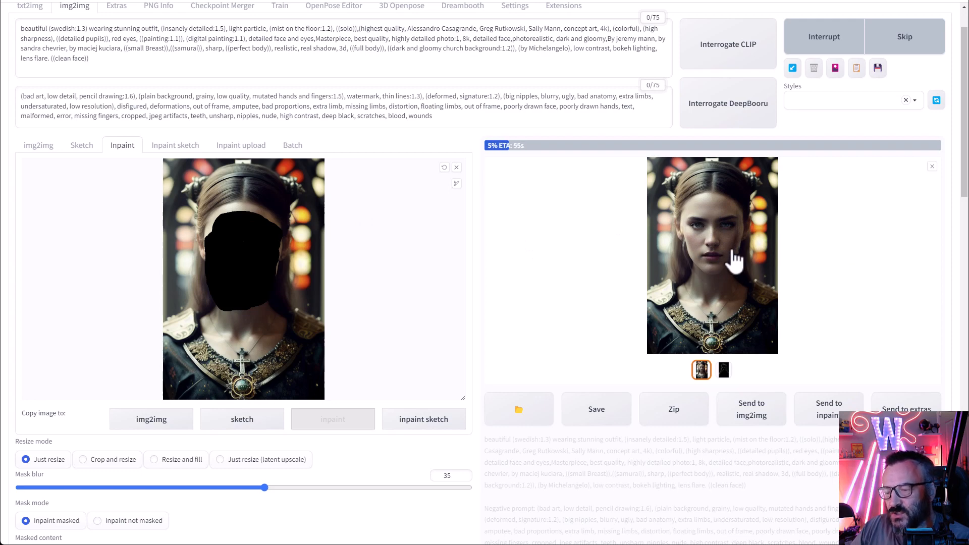
Step: Follow the generation and compare the new face with the canny edge map of the reference photo
scroll(357, 411, "down", 8)
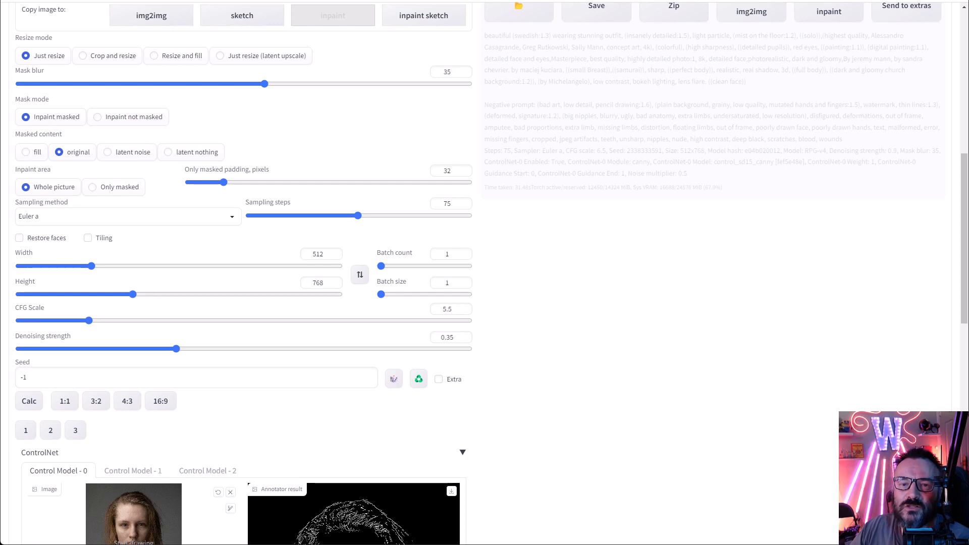
scroll(417, 201, "up", 8)
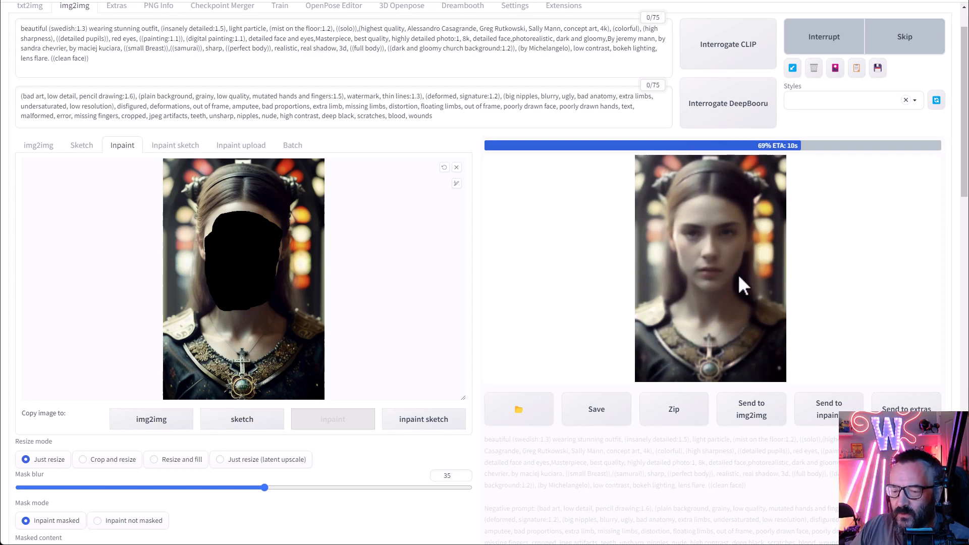
scroll(431, 324, "down", 15)
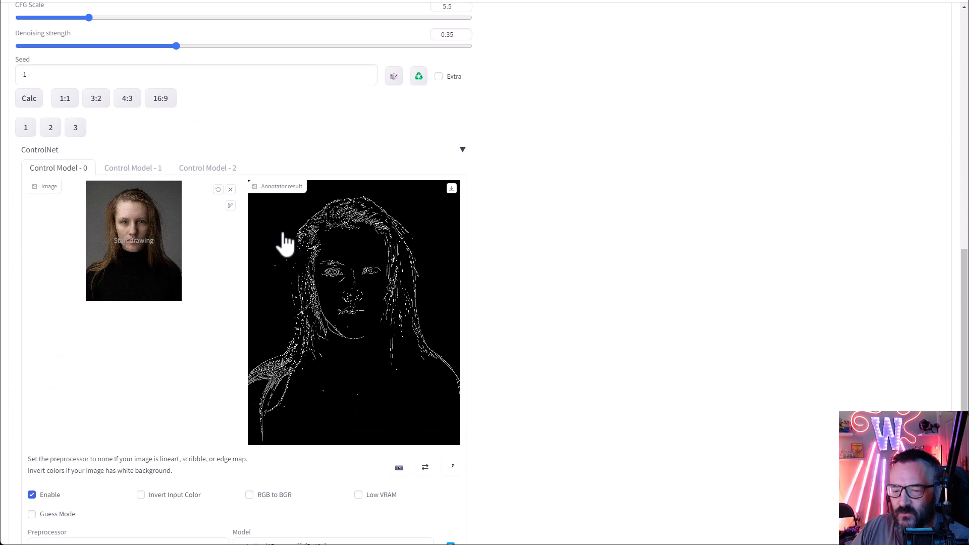
scroll(284, 242, "up", 8)
scroll(331, 37, "up", 5)
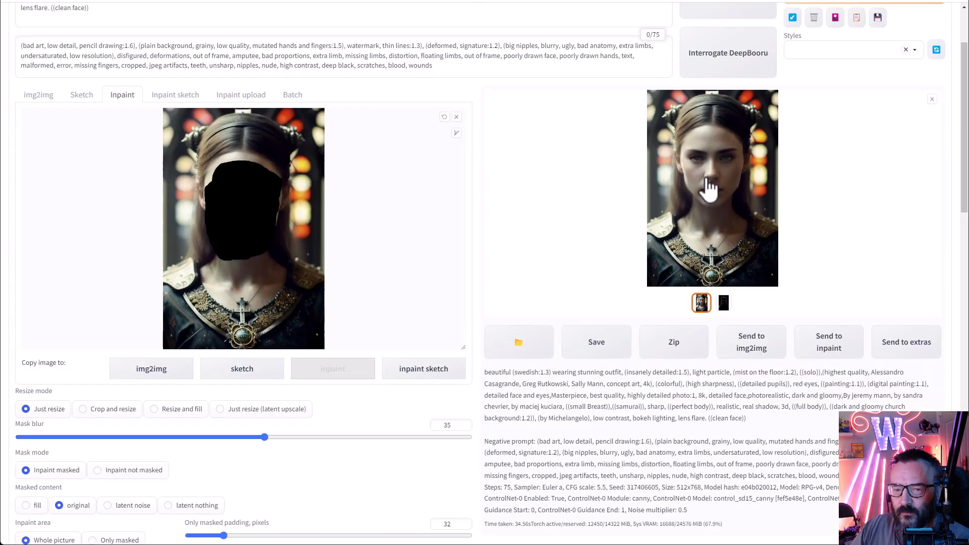
Step: Switch to the image viewer and compare the original and previously inpainted portraits with the reference photo and its canny edges
key("alt+Tab")
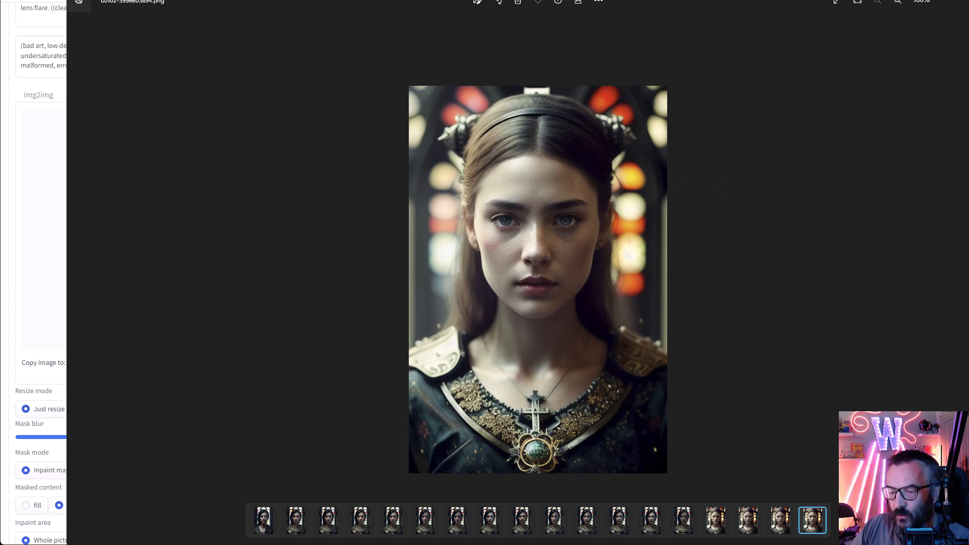
left_click(9, 330)
scroll(257, 288, "down", 15)
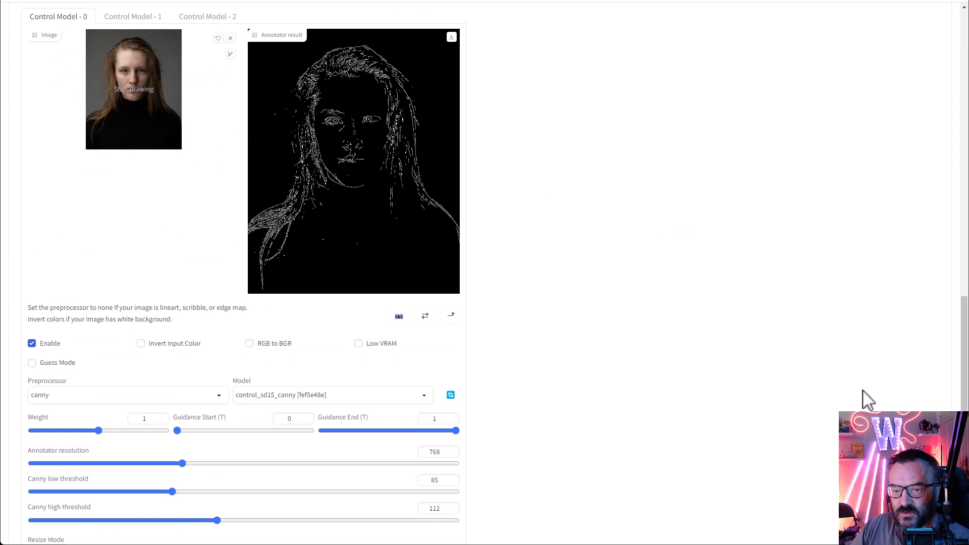
key("alt+Tab")
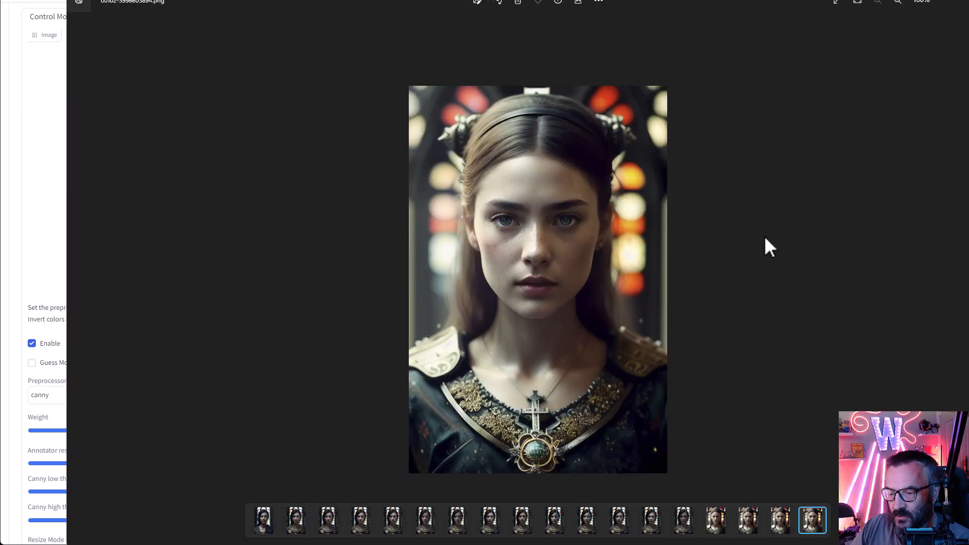
key("Left")
key("Left")
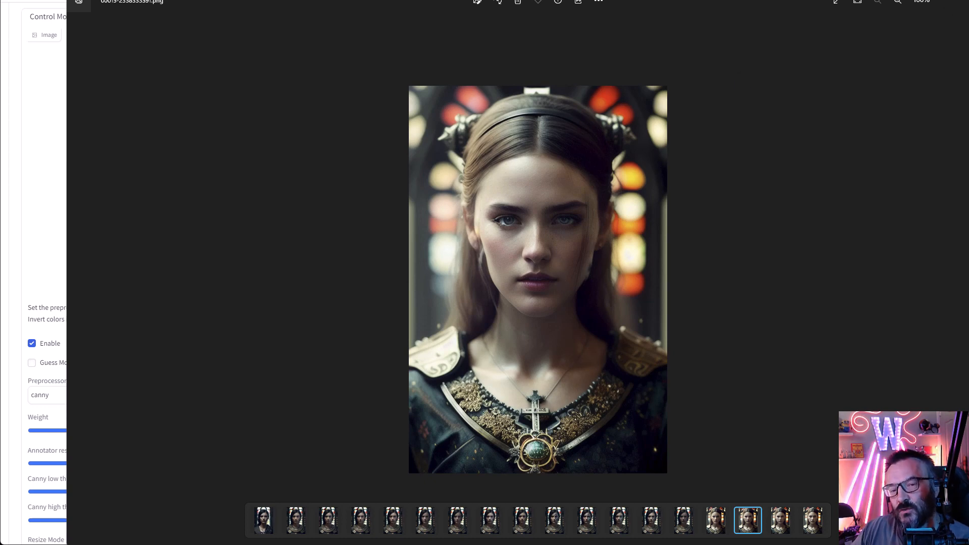
key("alt+Tab")
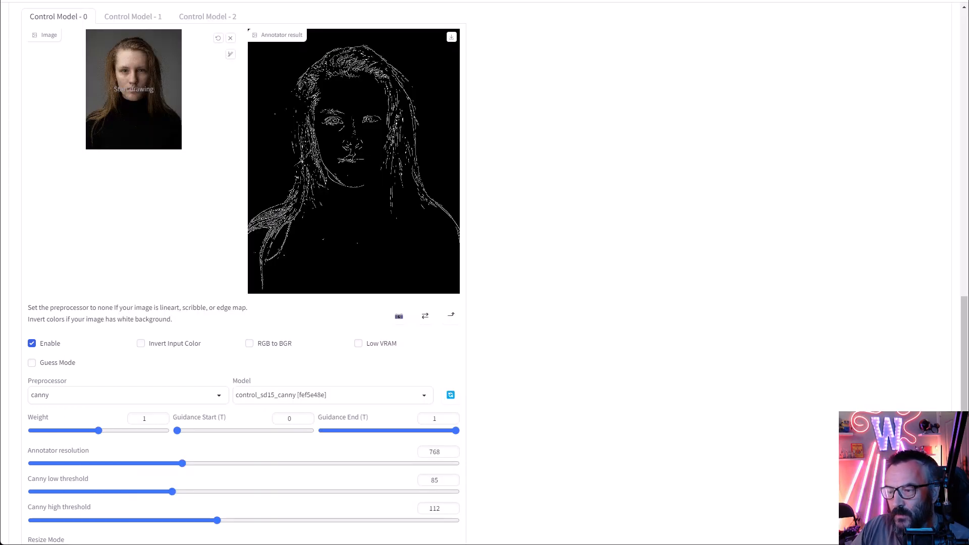
Step: Set the denoising strength to 0.93 and the CFG scale to 7, and slightly enlarge the painted face mask
scroll(473, 324, "up", 2)
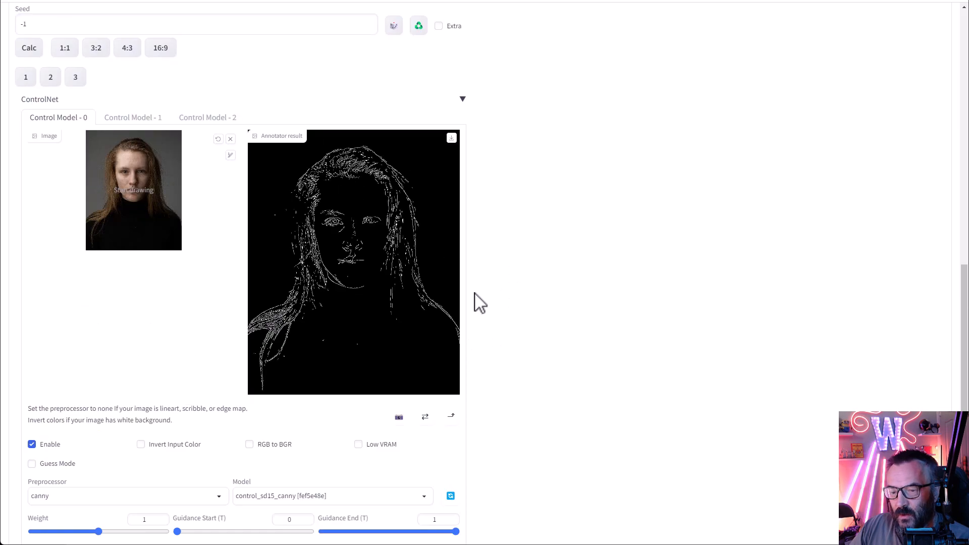
scroll(345, 277, "up", 6)
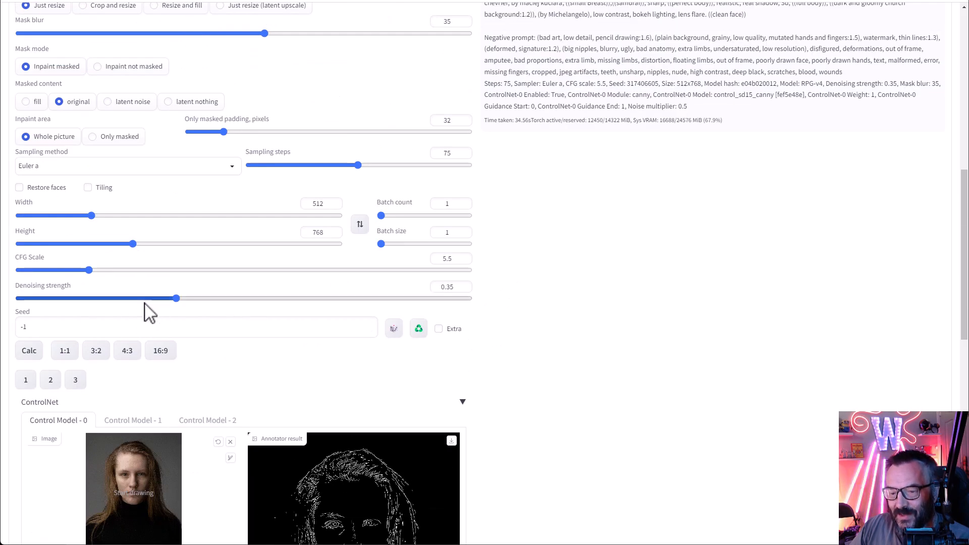
left_click_drag(178, 298, 436, 300)
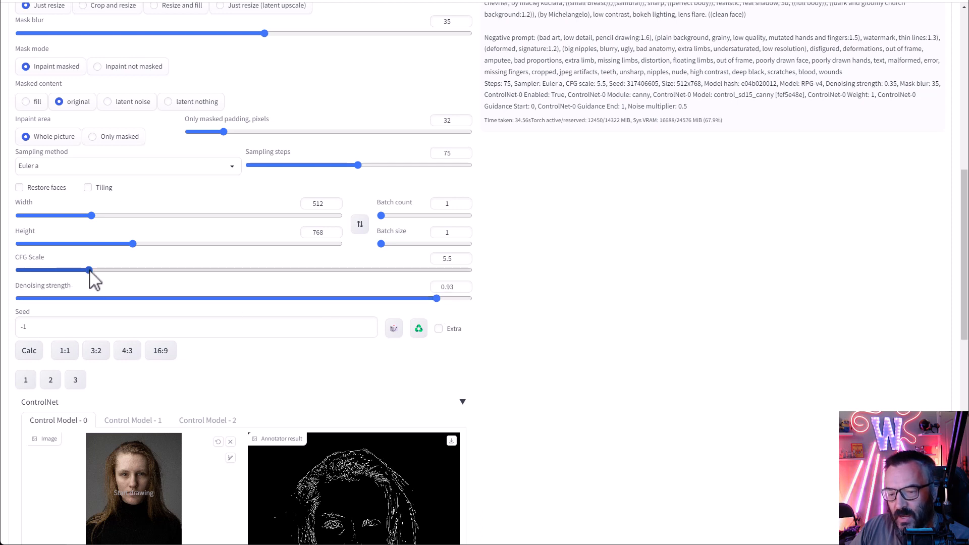
left_click_drag(89, 270, 113, 271)
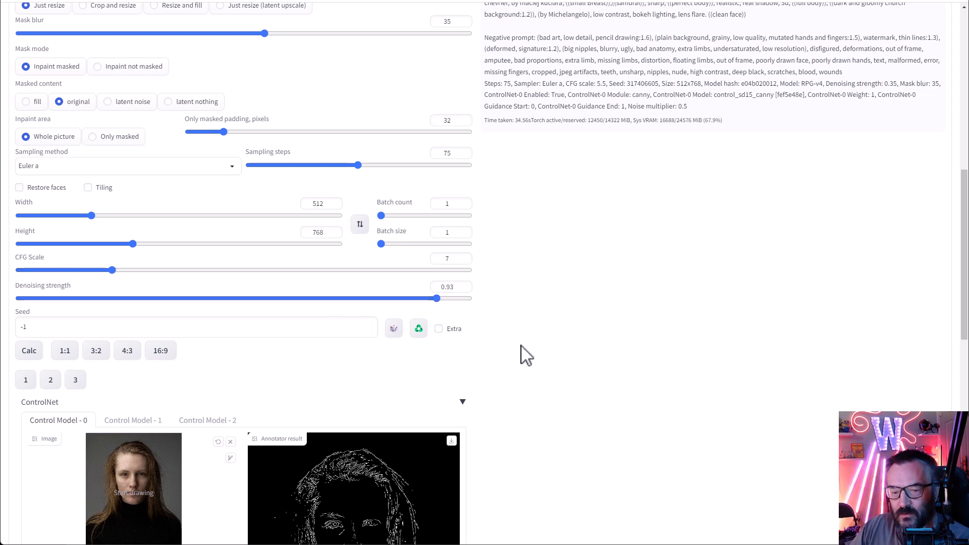
scroll(530, 343, "up", 10)
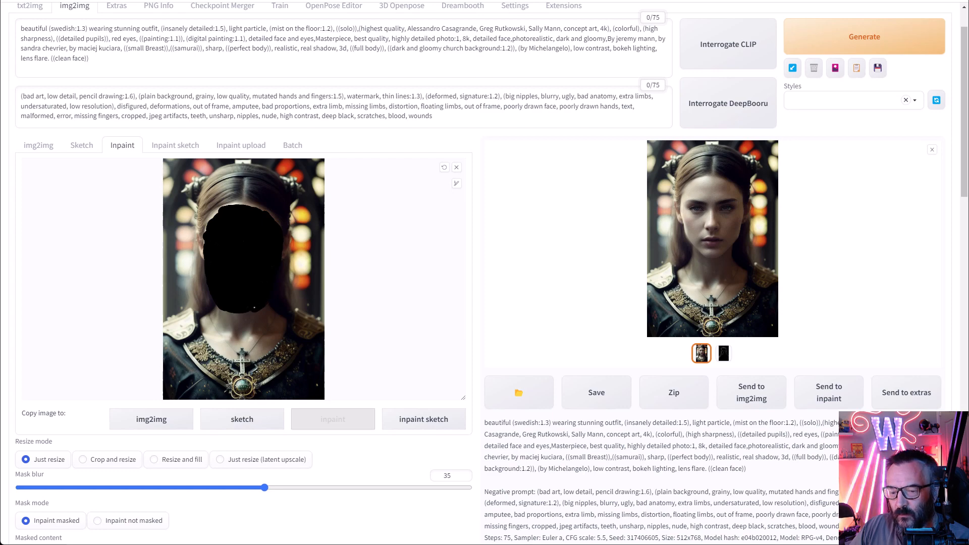
Step: Set the canny ControlNet weight to 1.1 and preview the annotator result
scroll(353, 331, "down", 20)
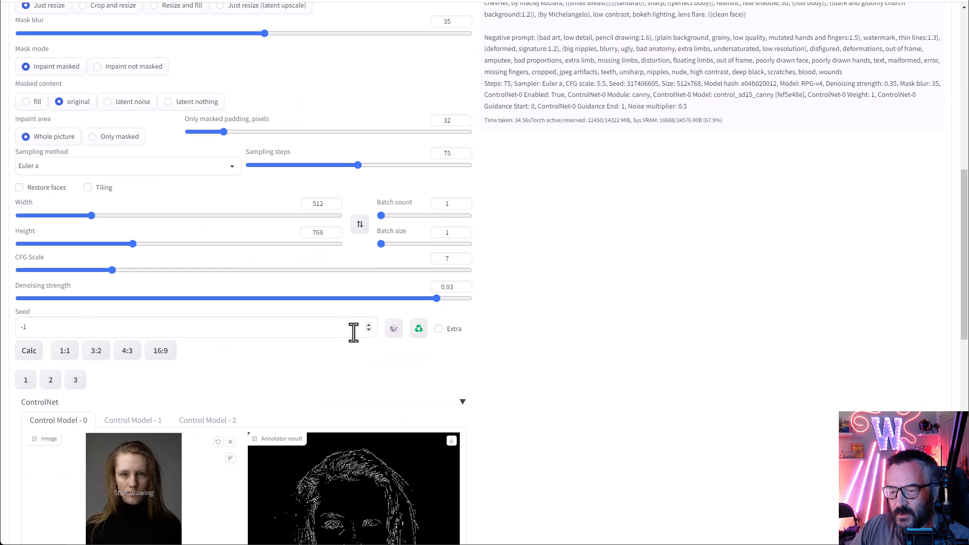
scroll(476, 173, "up", 3)
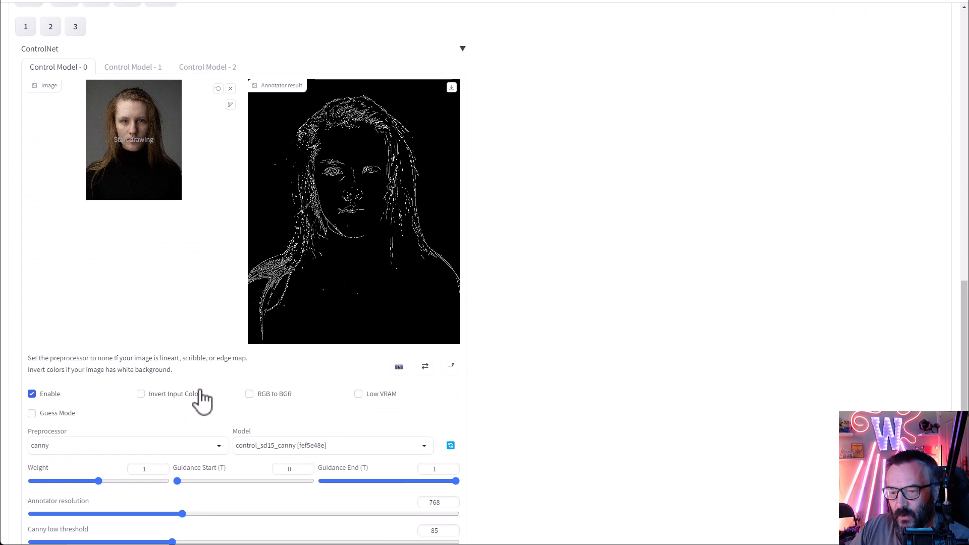
scroll(199, 401, "down", 2)
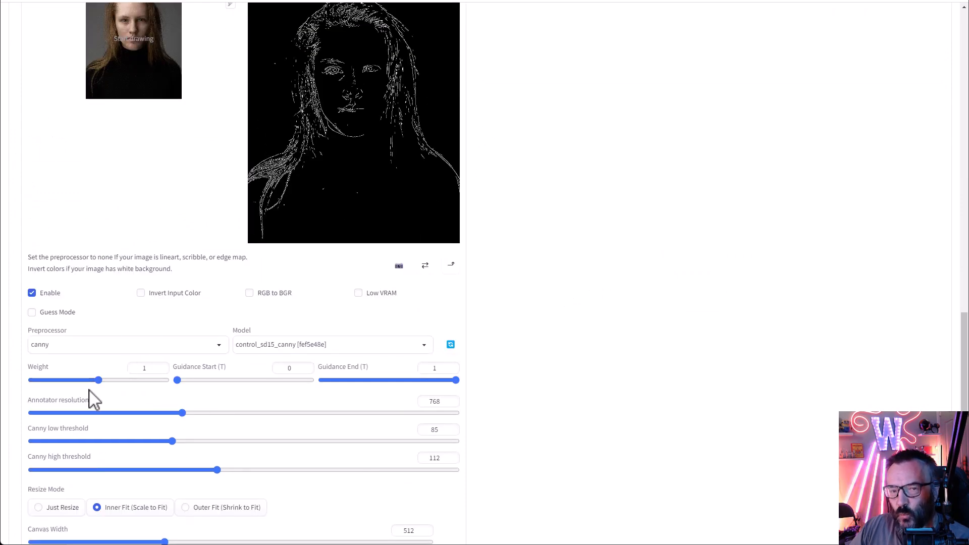
left_click_drag(99, 380, 107, 381)
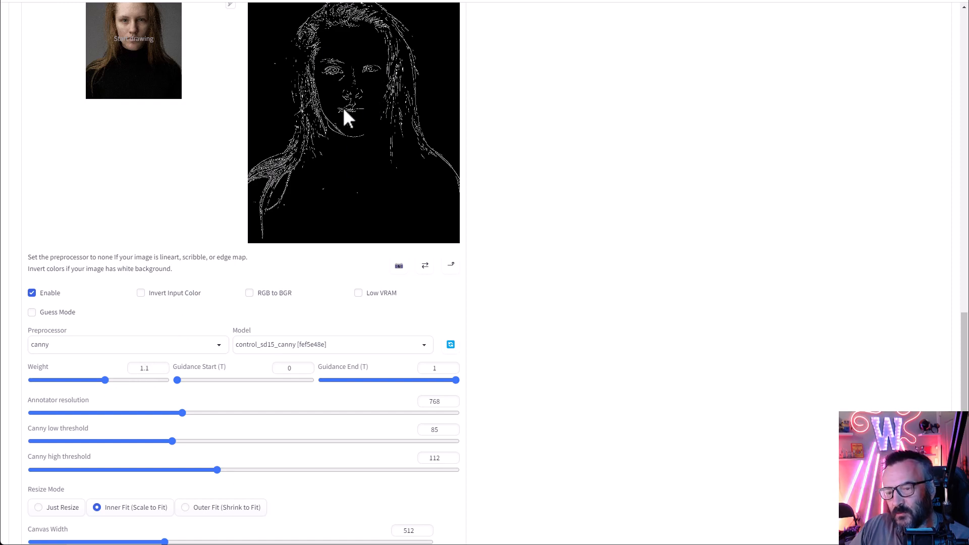
scroll(576, 283, "up", 15)
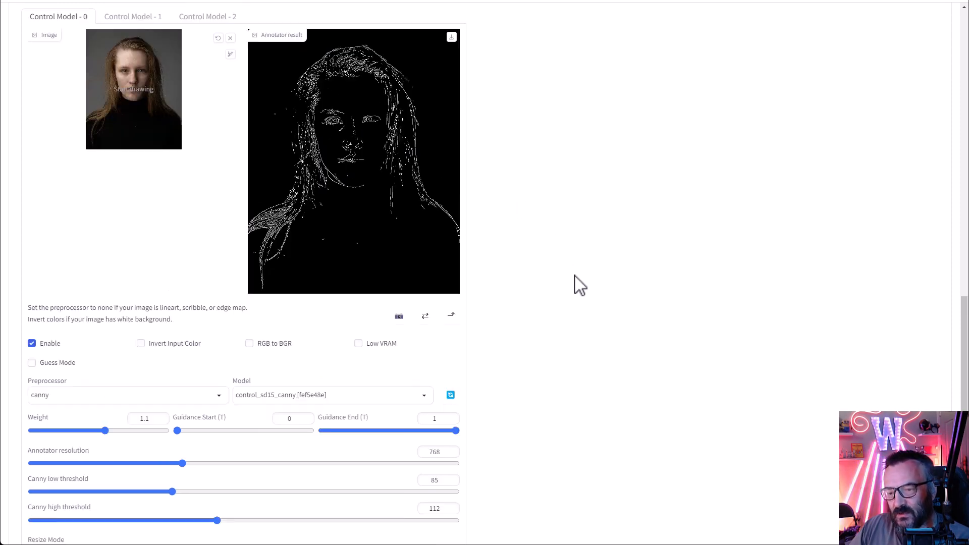
scroll(552, 368, "down", 15)
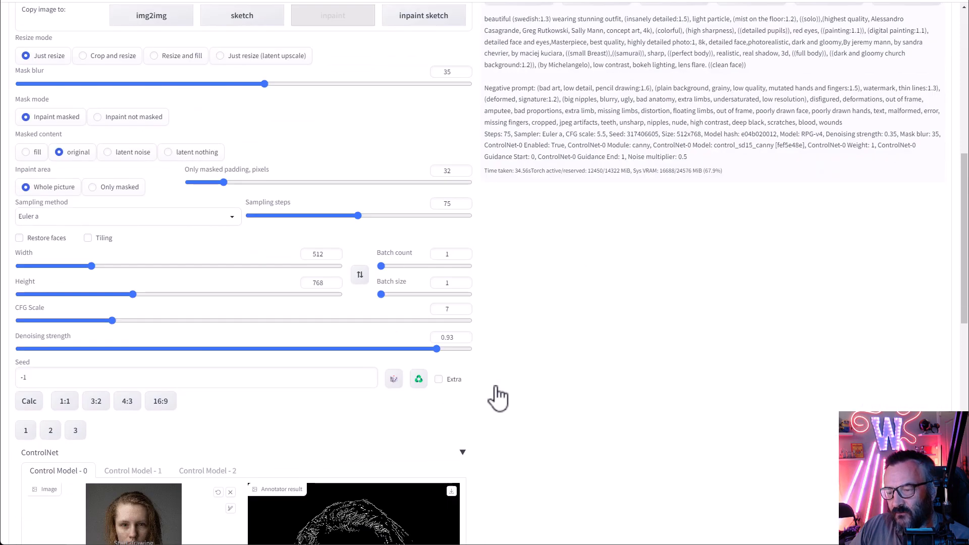
left_click(119, 457)
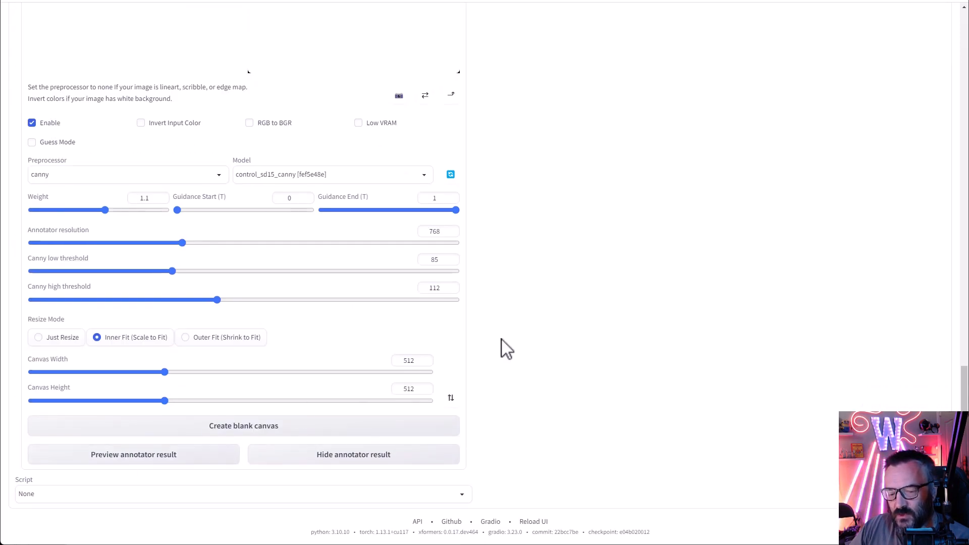
Step: Set the canny high threshold to 108 and refresh the edge map preview
scroll(500, 348, "up", 5)
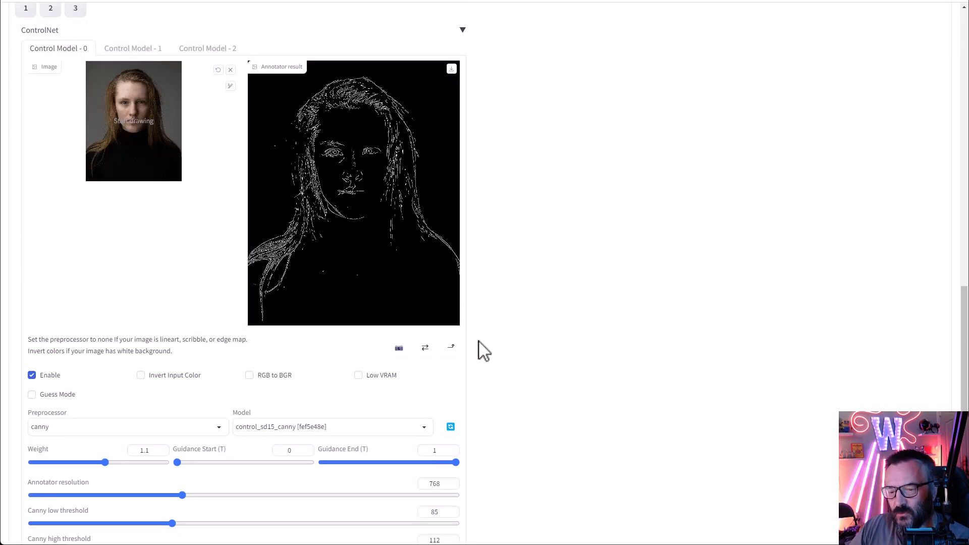
scroll(484, 351, "down", 2)
left_click_drag(223, 451, 210, 452)
scroll(203, 465, "down", 3)
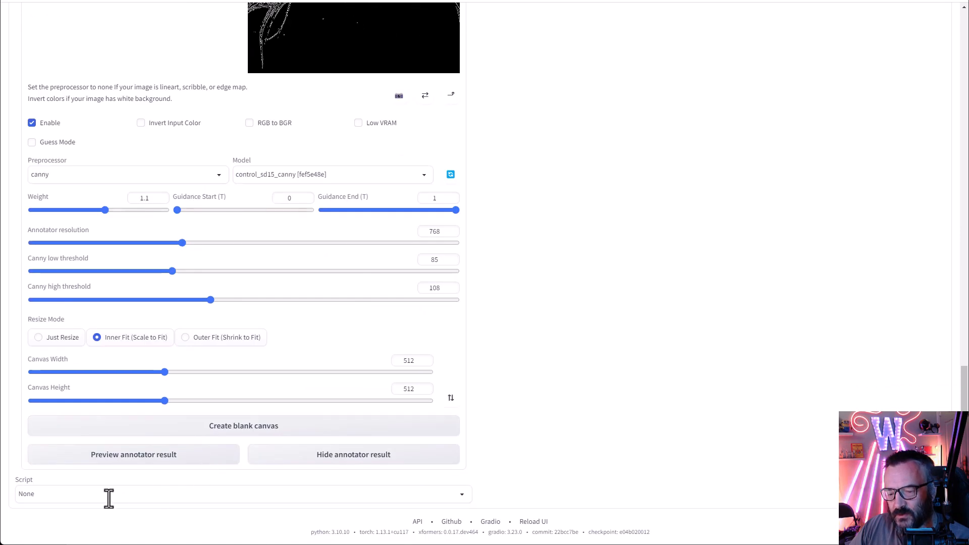
left_click(110, 457)
scroll(444, 352, "up", 8)
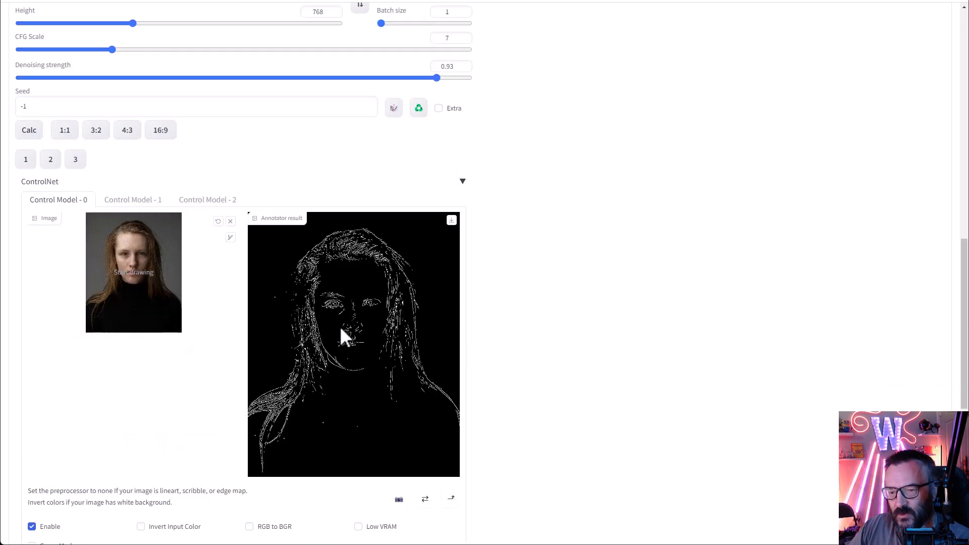
Step: Generate the inpainted portrait, examine it at full size and compare it with the canny edge map and settings
scroll(519, 339, "up", 15)
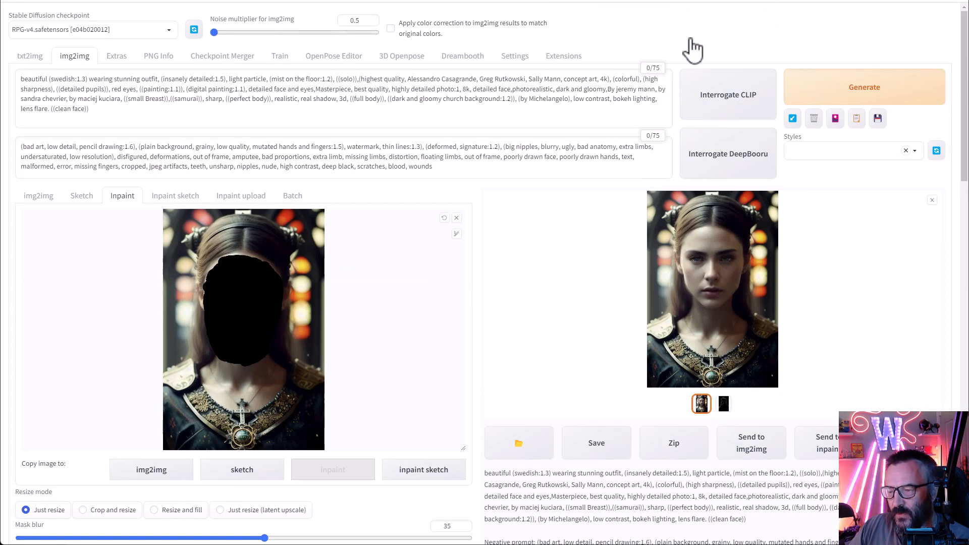
left_click(865, 87)
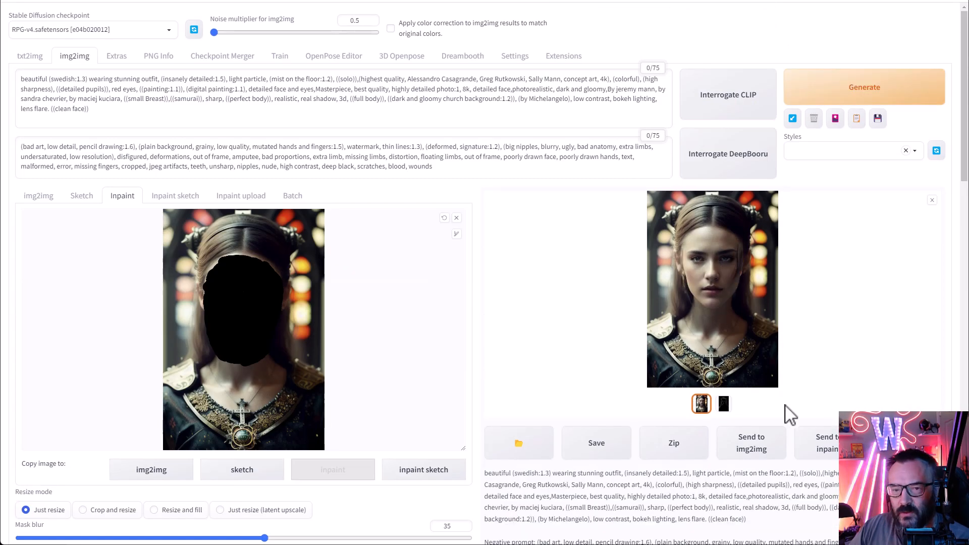
left_click(727, 311)
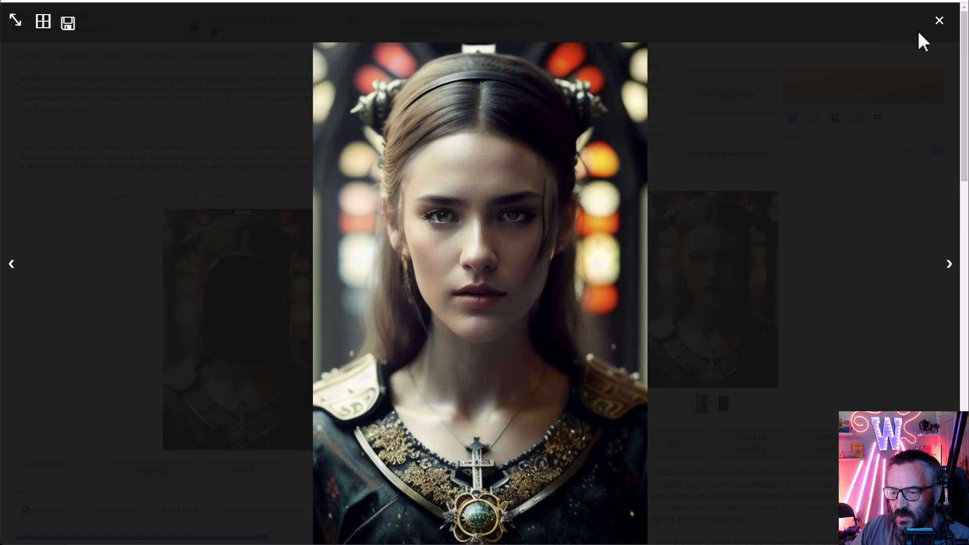
left_click(940, 21)
scroll(283, 338, "down", 15)
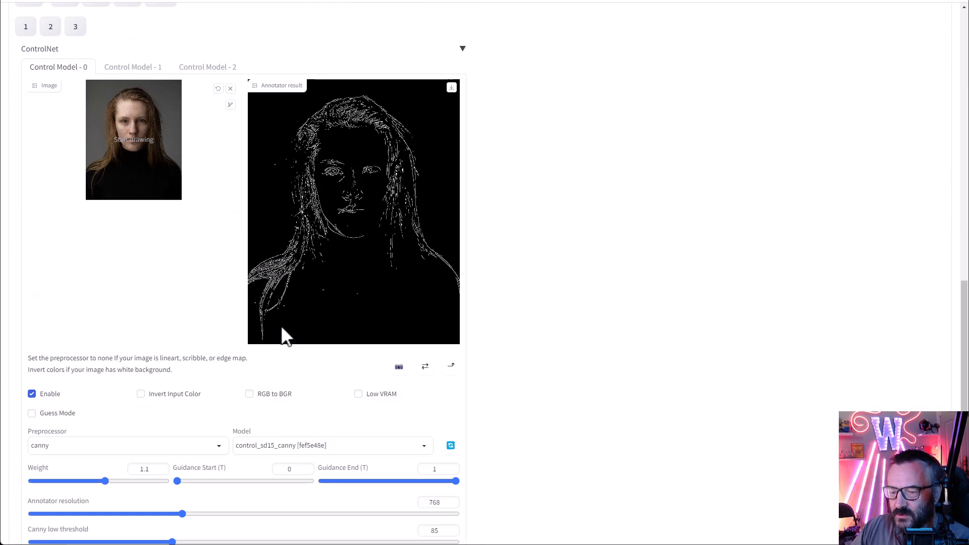
scroll(581, 343, "down", 4)
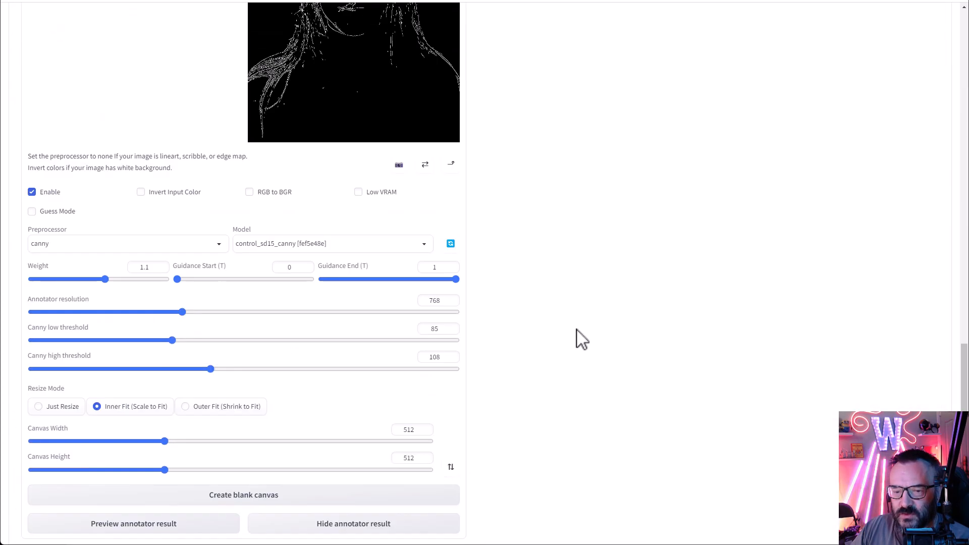
Step: Reduce the inpaint mask blur to 15
scroll(585, 265, "up", 11)
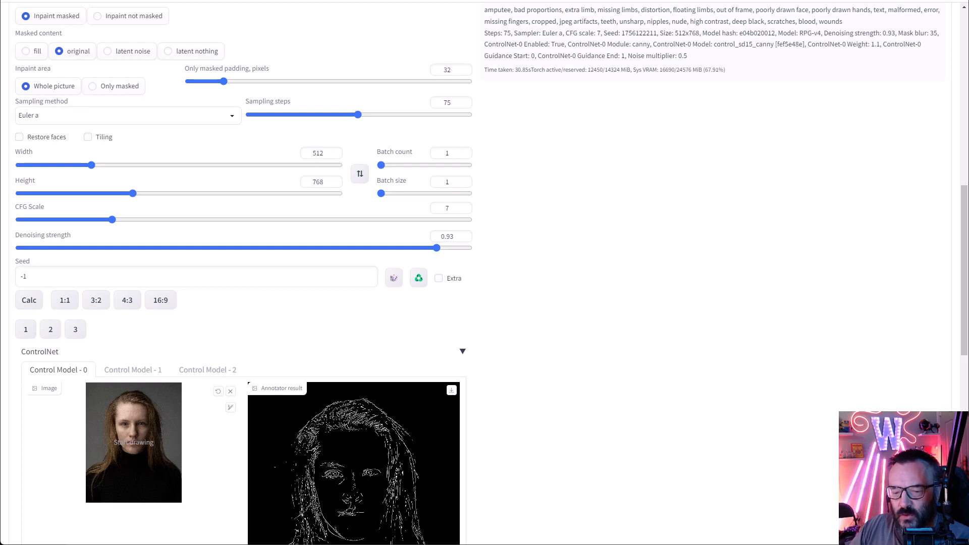
scroll(535, 409, "up", 11)
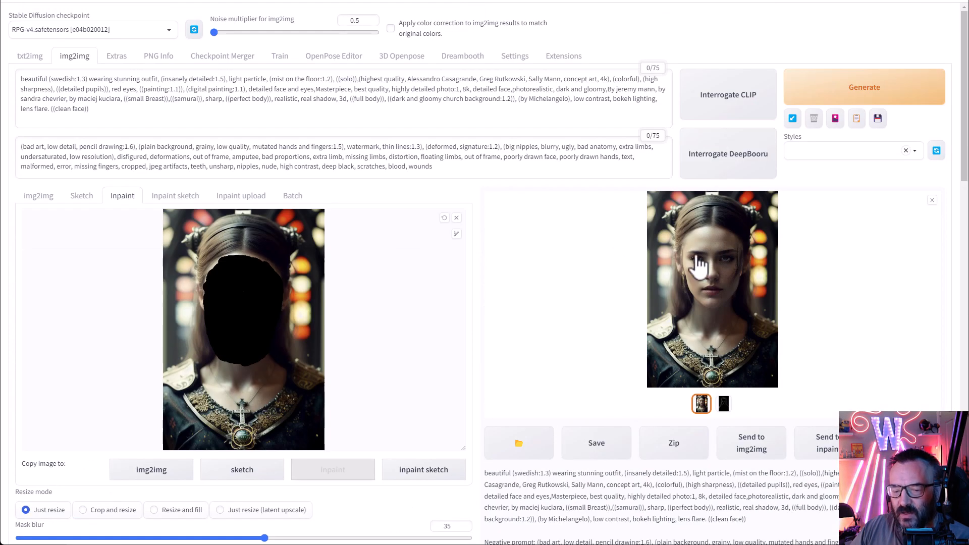
scroll(472, 385, "down", 8)
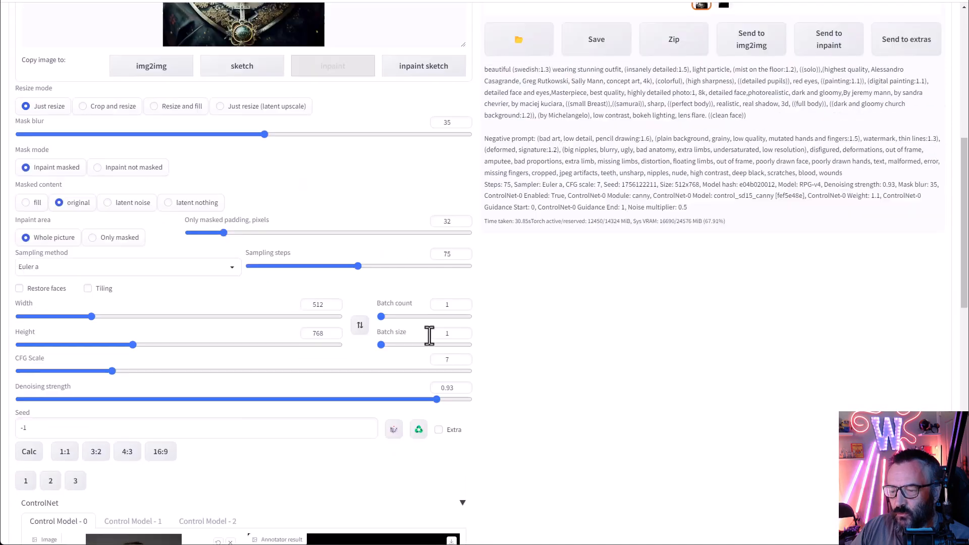
scroll(431, 335, "up", 7)
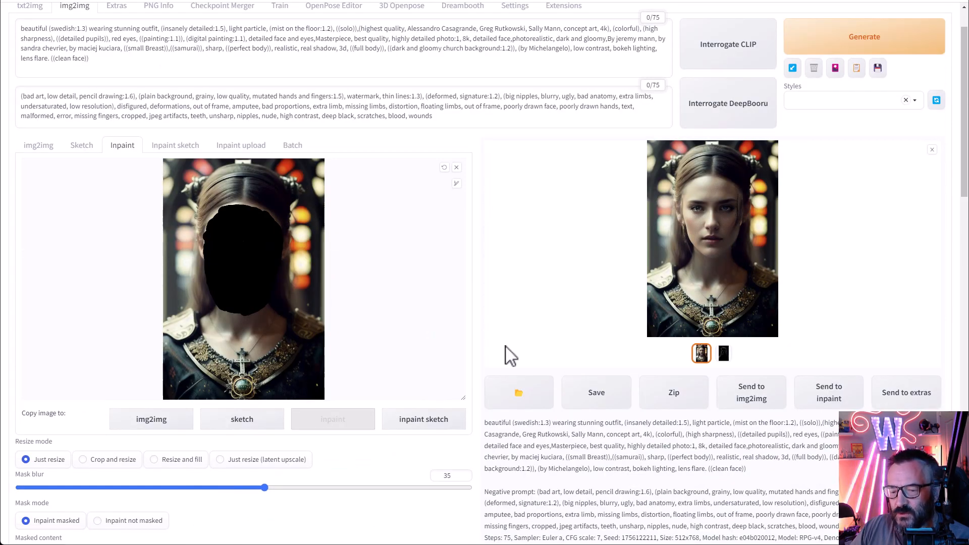
scroll(508, 351, "down", 10)
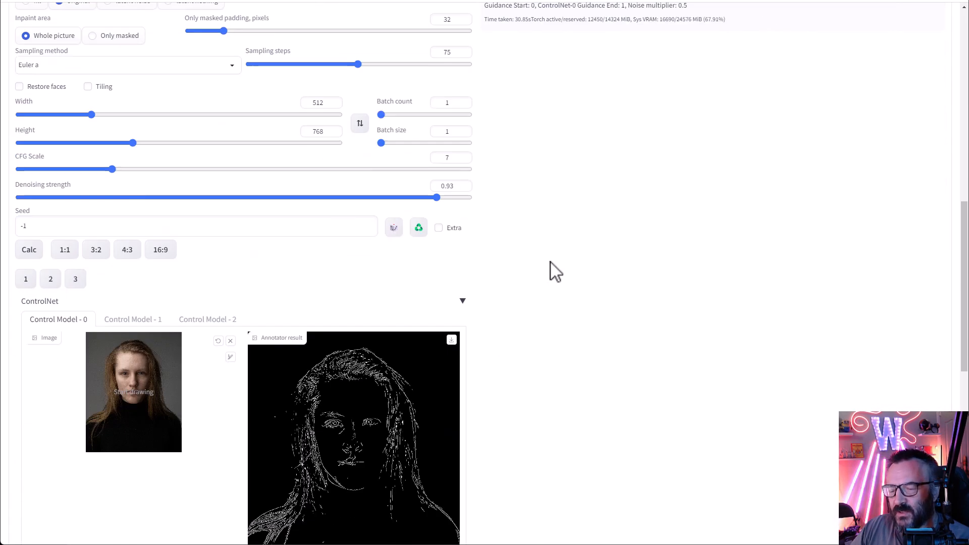
scroll(552, 262, "up", 7)
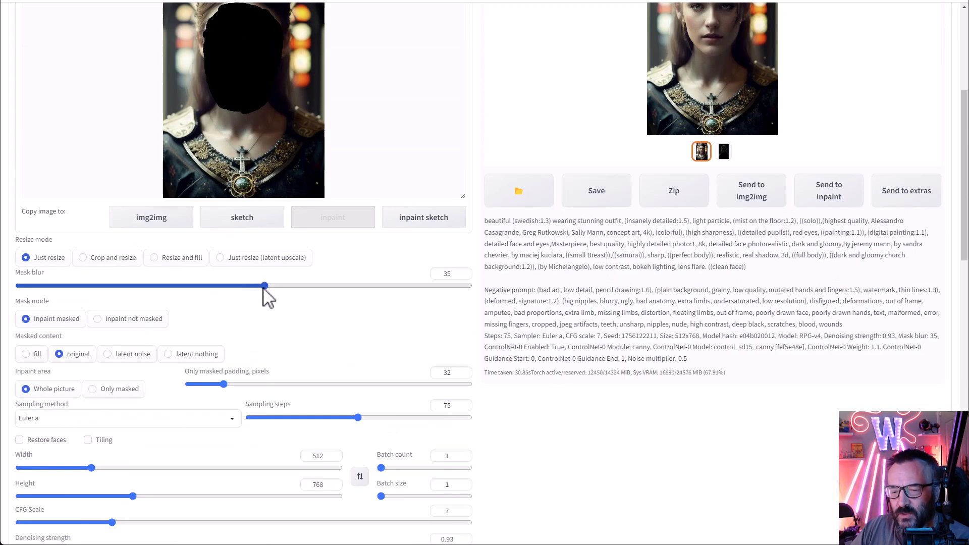
left_click_drag(263, 286, 125, 288)
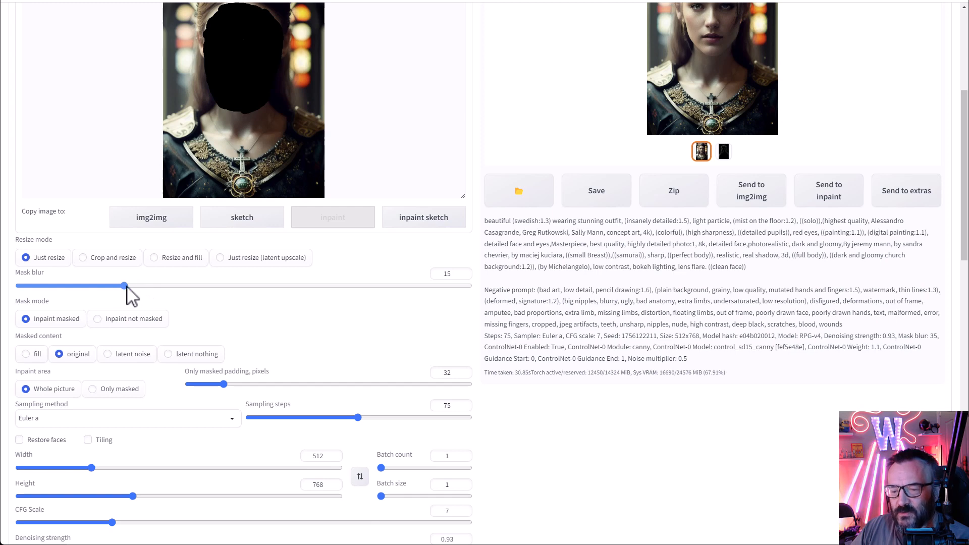
Step: Generate the inpainted portrait again and open the result at full size
scroll(608, 317, "up", 5)
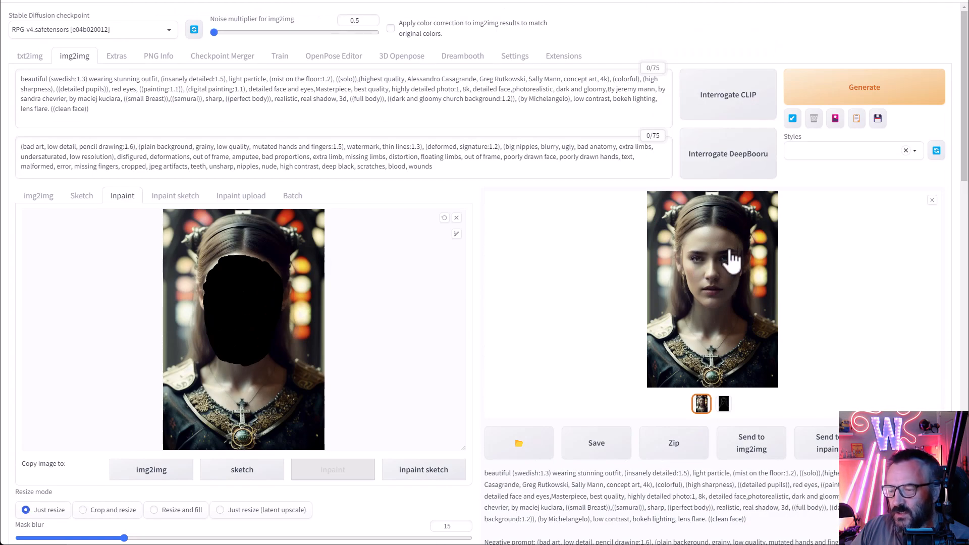
left_click(843, 91)
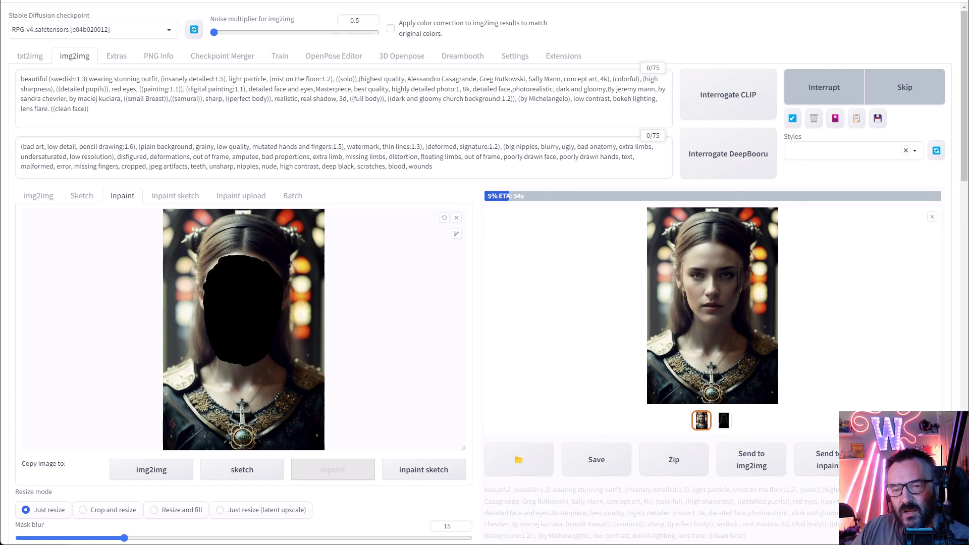
left_click(717, 272)
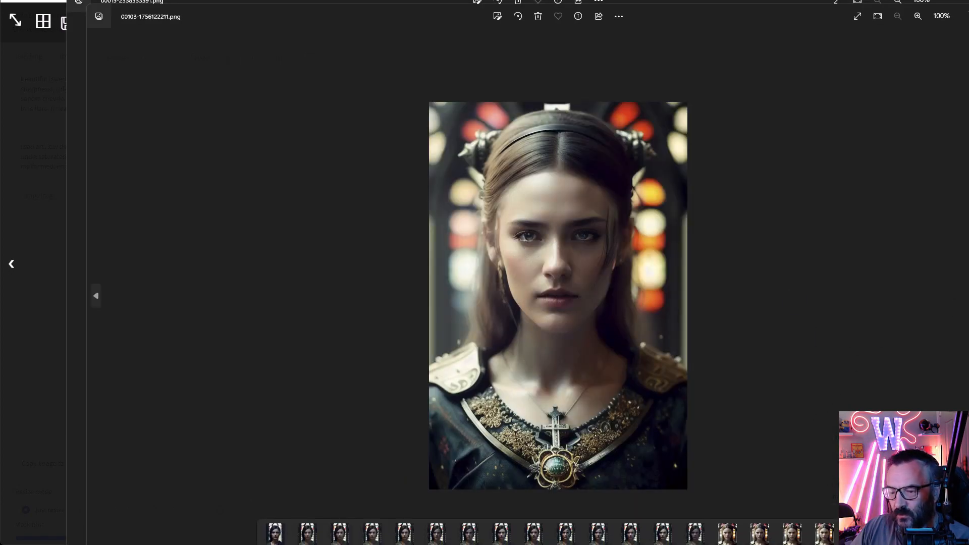
Step: Compare the newest saved portrait with the two previous versions in the image viewer, and return to the inpaint settings
key("Right")
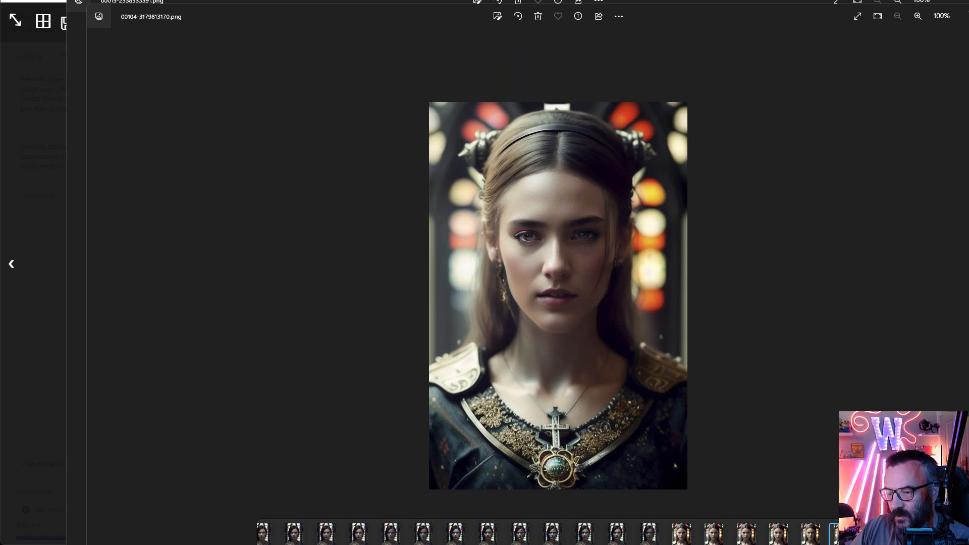
key("Left")
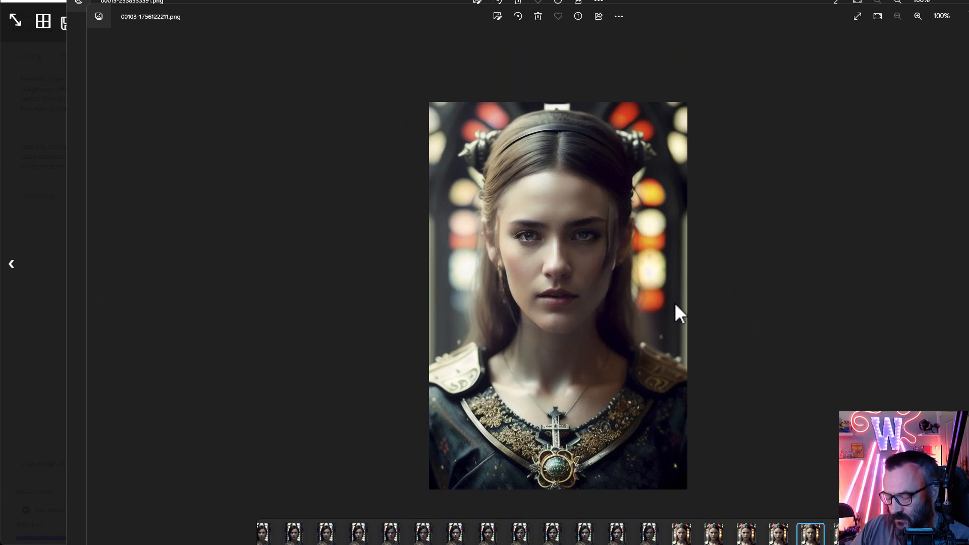
key("Right")
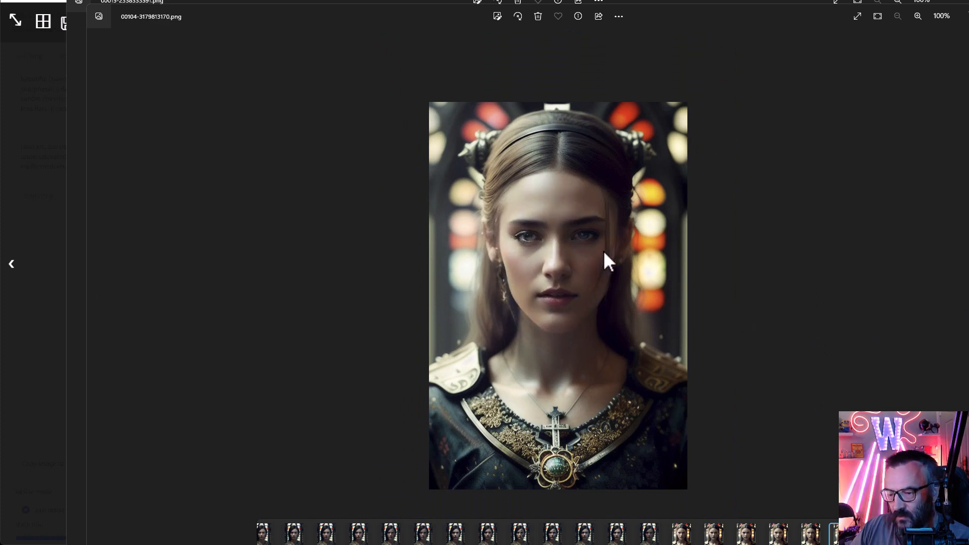
key("Left")
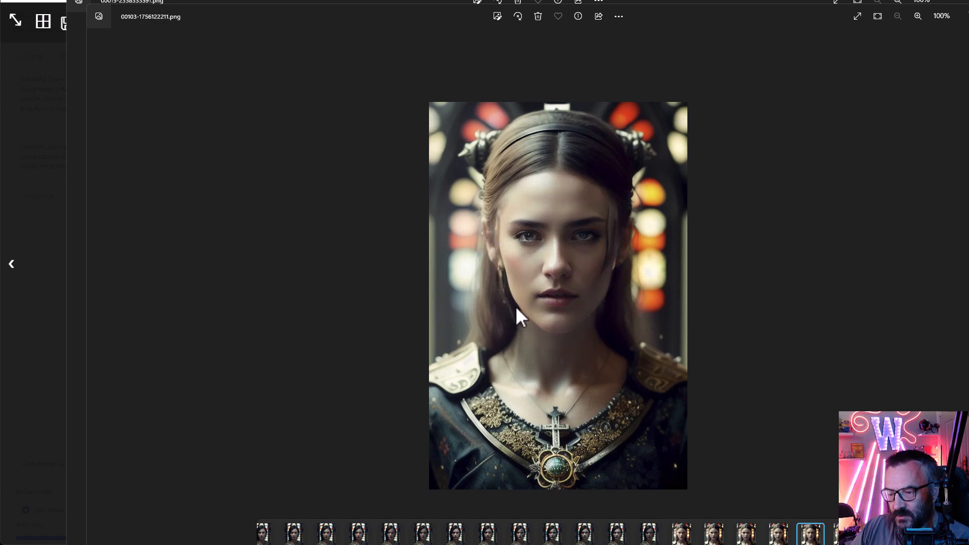
key("Right")
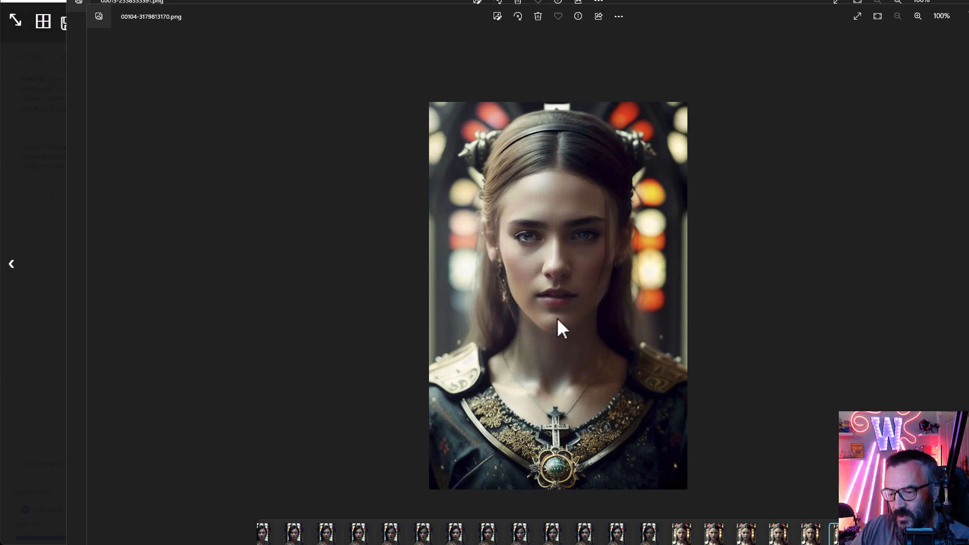
key("Left")
key("Left")
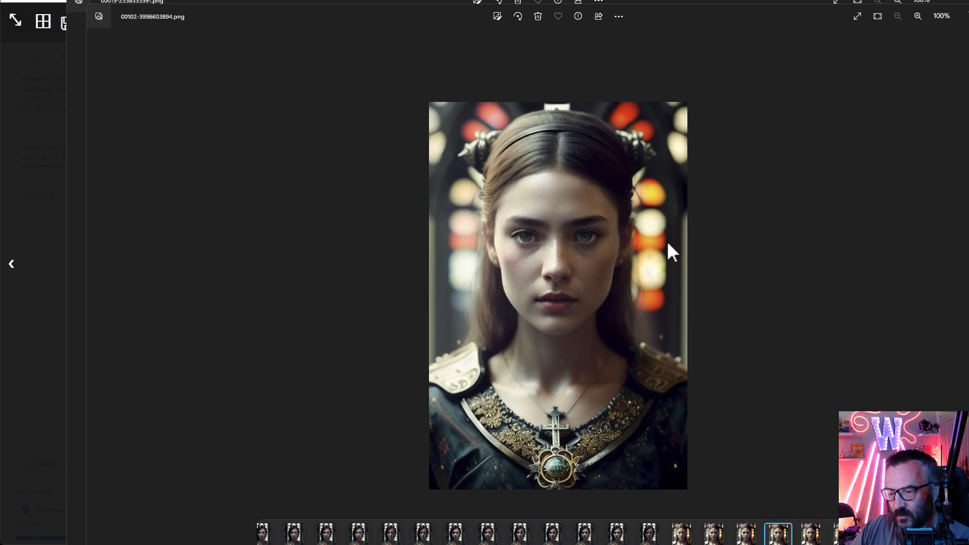
key("Right")
key("Left")
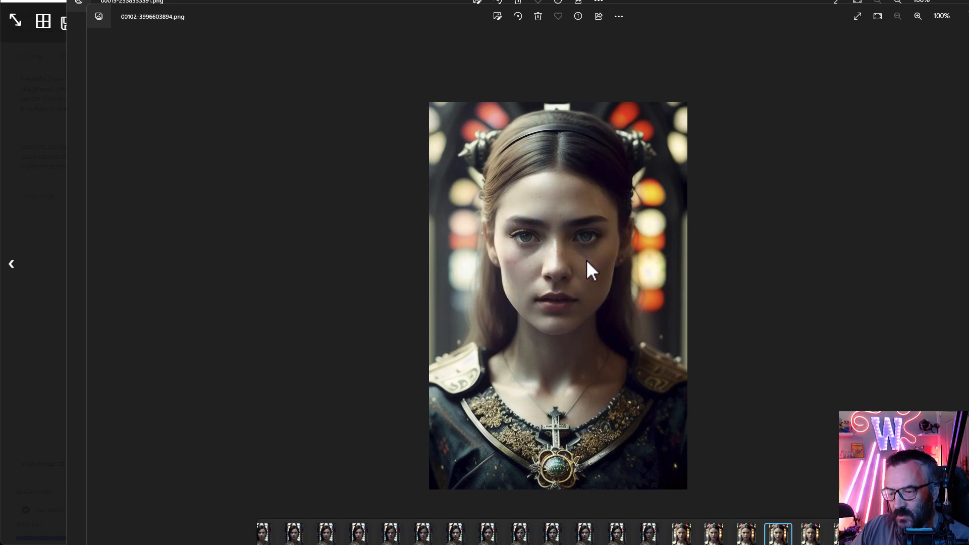
key("Right")
key("Right")
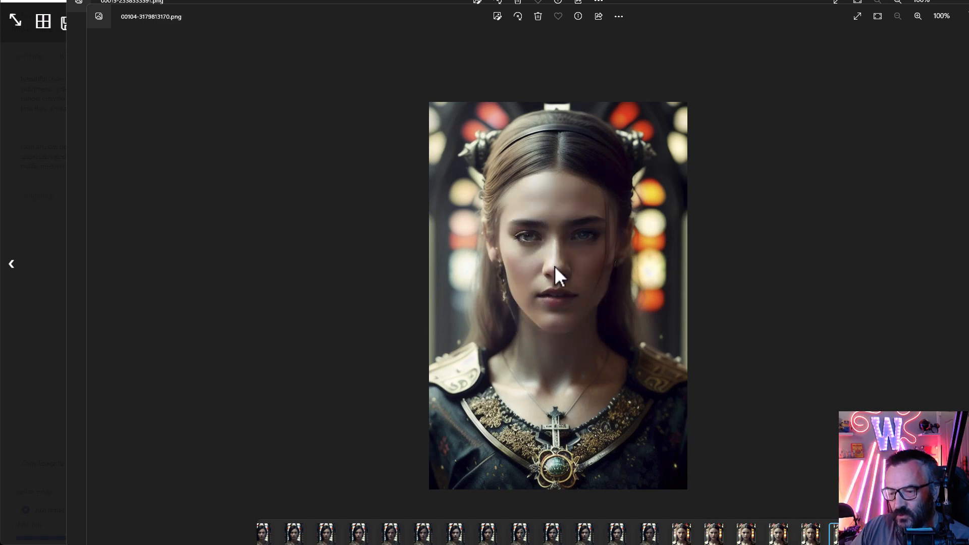
key("Escape")
key("Escape")
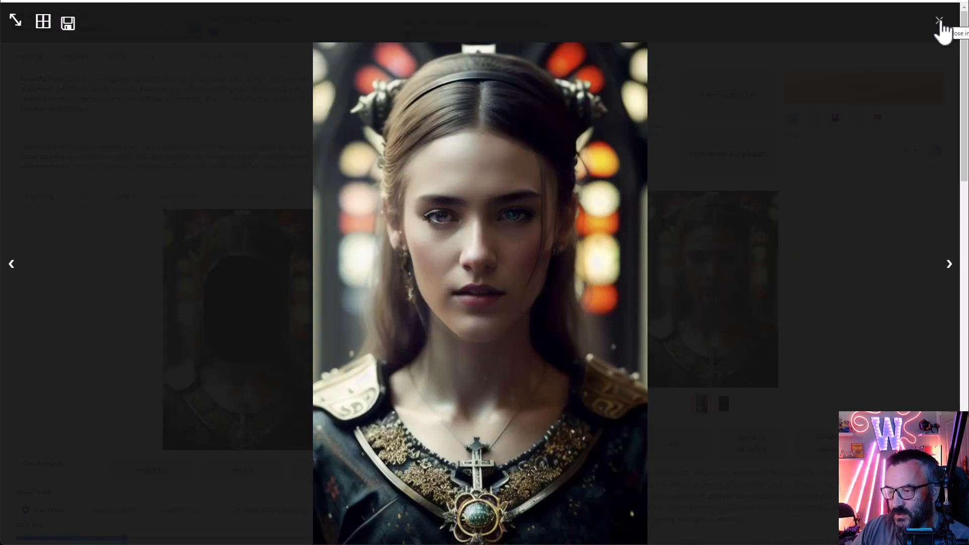
left_click(880, 159)
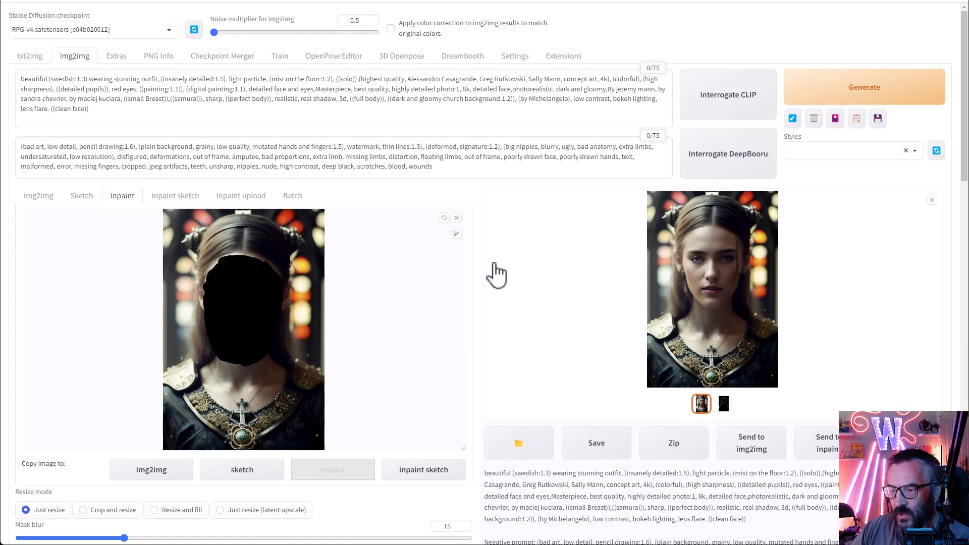
Step: Change the ControlNet preprocessor from canny to lineart and preview its annotator result
scroll(496, 263, "down", 8)
scroll(499, 272, "down", 9)
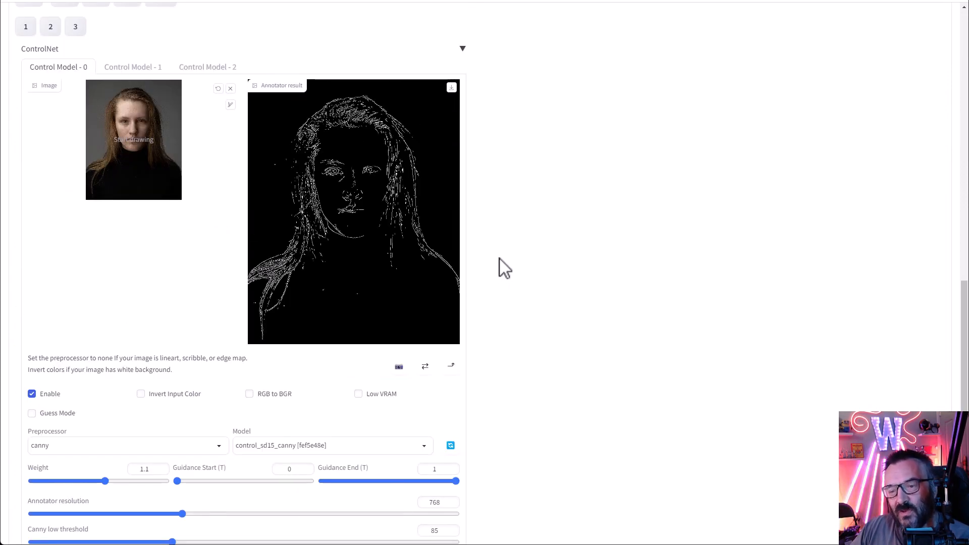
scroll(504, 269, "down", 5)
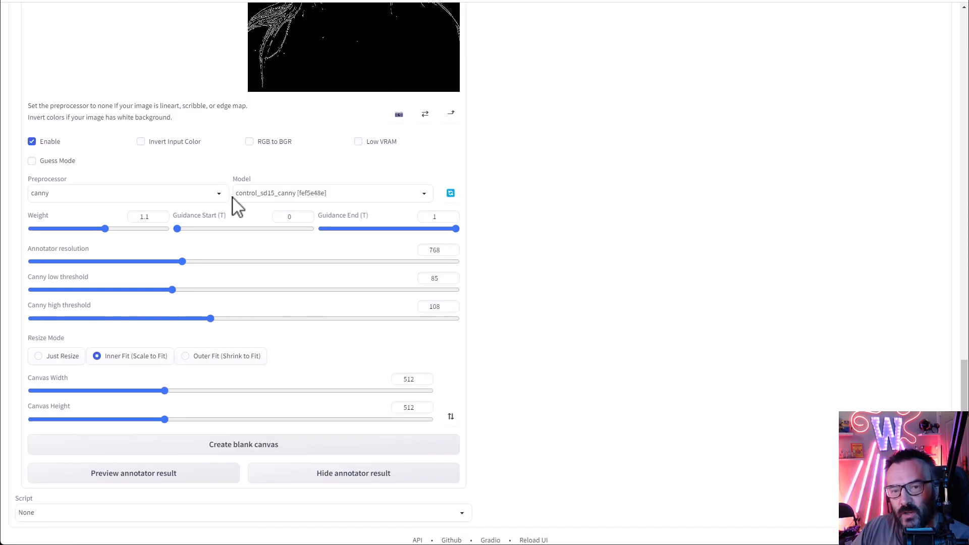
left_click(220, 192)
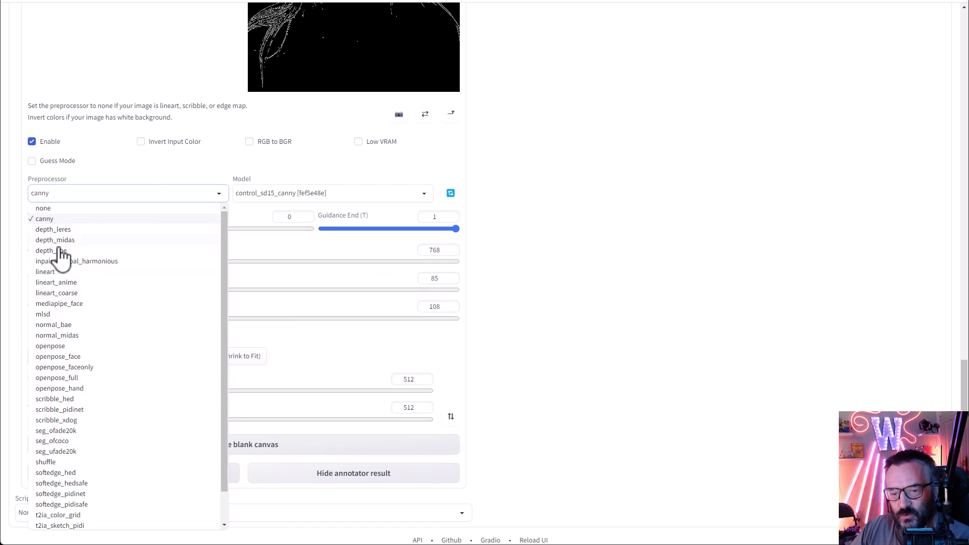
left_click(45, 271)
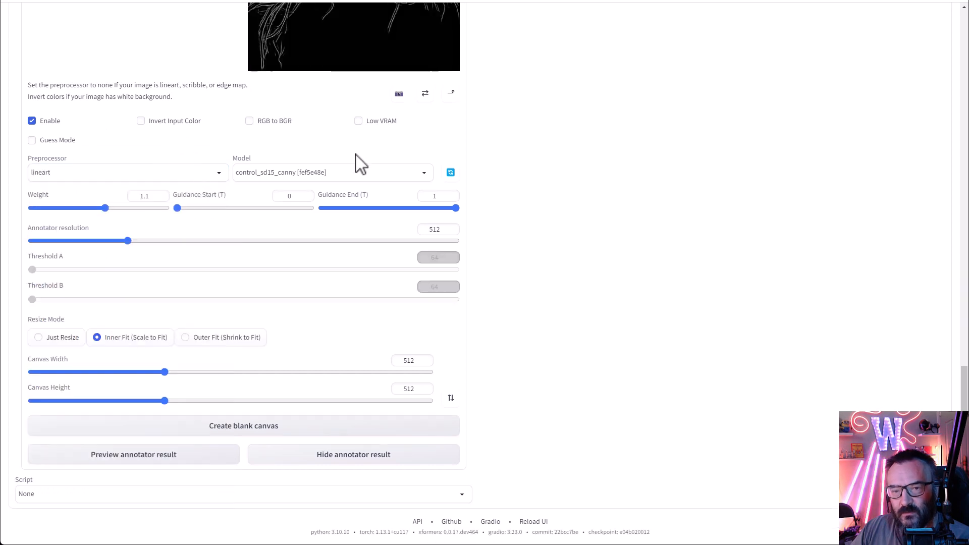
scroll(495, 195, "up", 5)
scroll(494, 191, "up", 1)
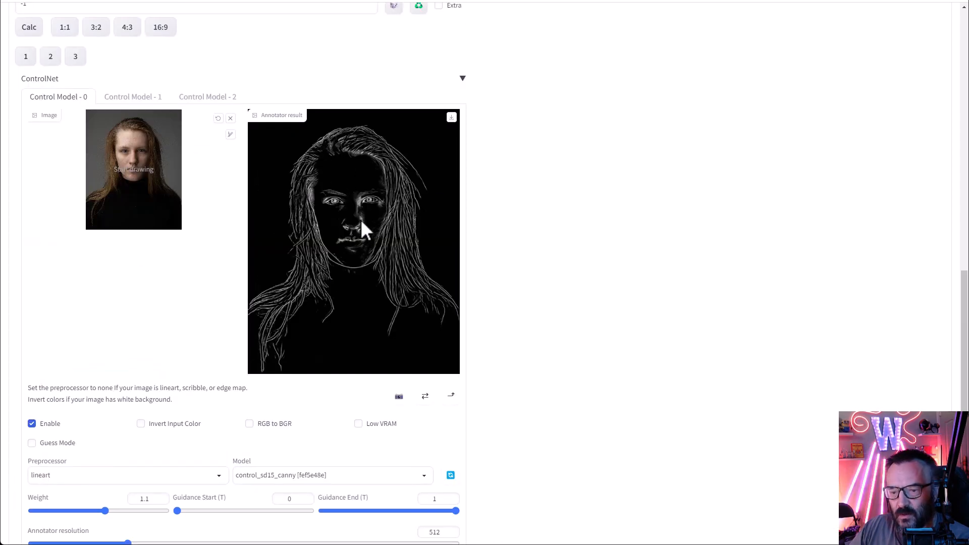
Step: Set the lineart annotator resolution to 768 and refresh the annotator preview
scroll(362, 433, "down", 4)
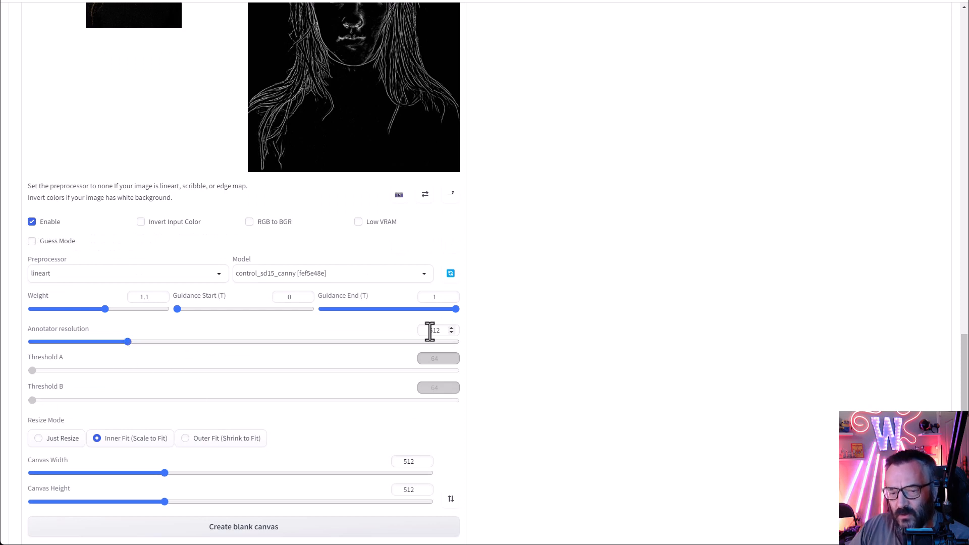
scroll(550, 318, "up", 8)
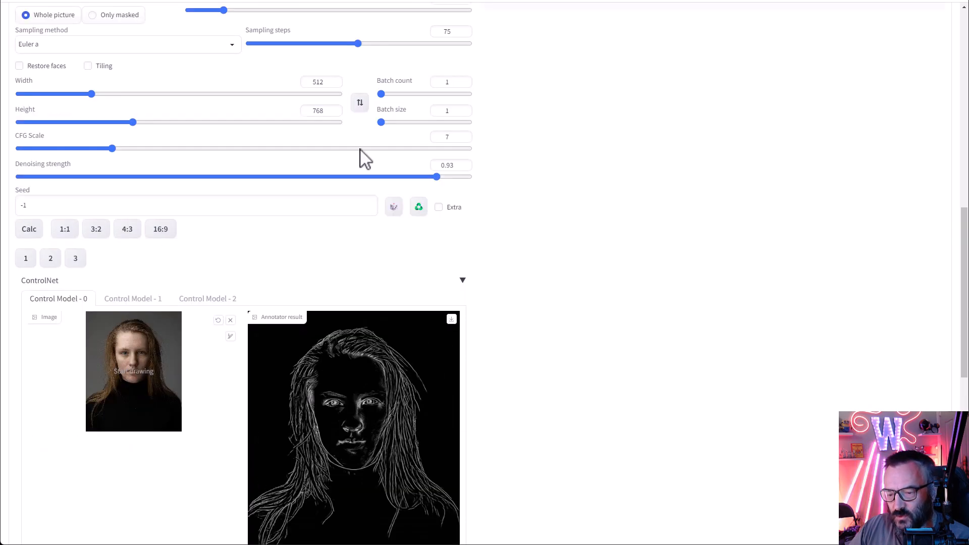
scroll(515, 324, "down", 7)
type("7")
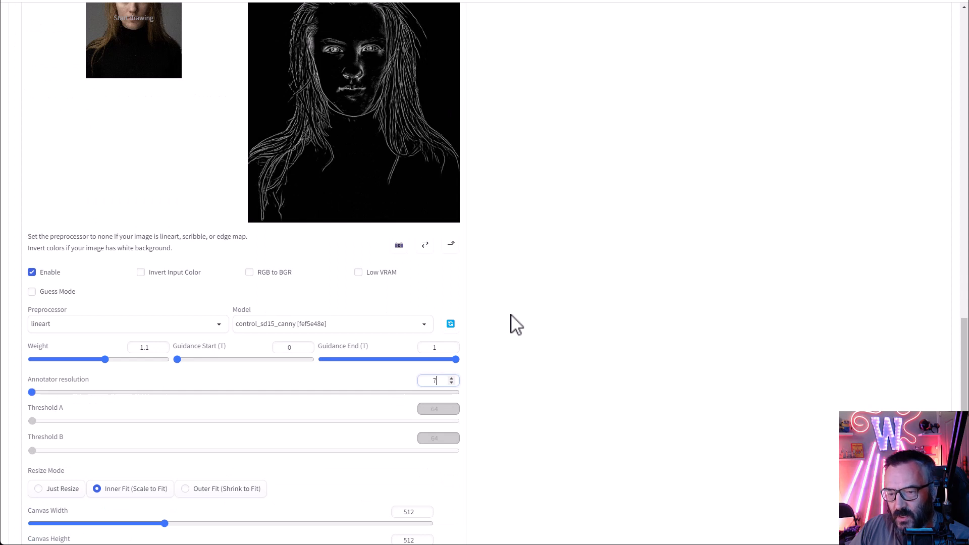
type("68")
left_click(576, 329)
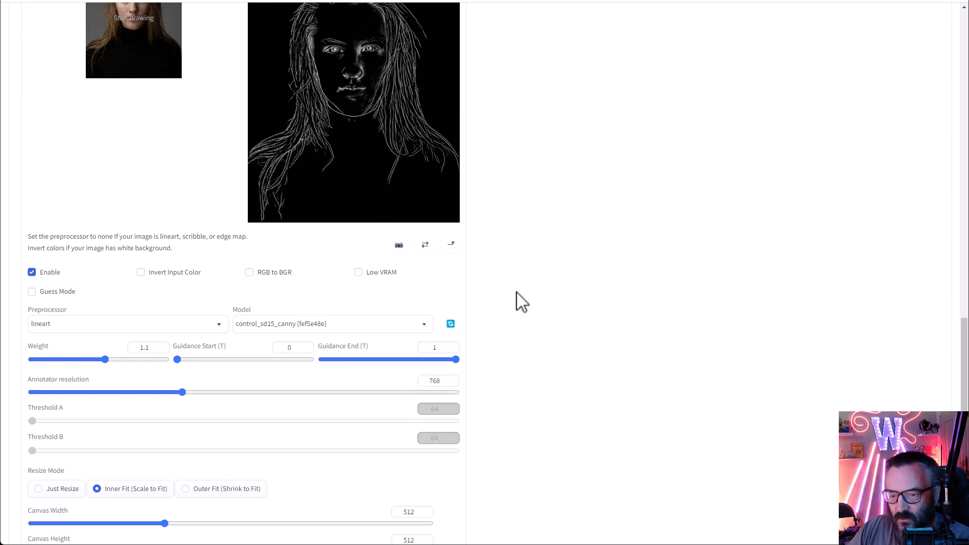
scroll(93, 484, "down", 2)
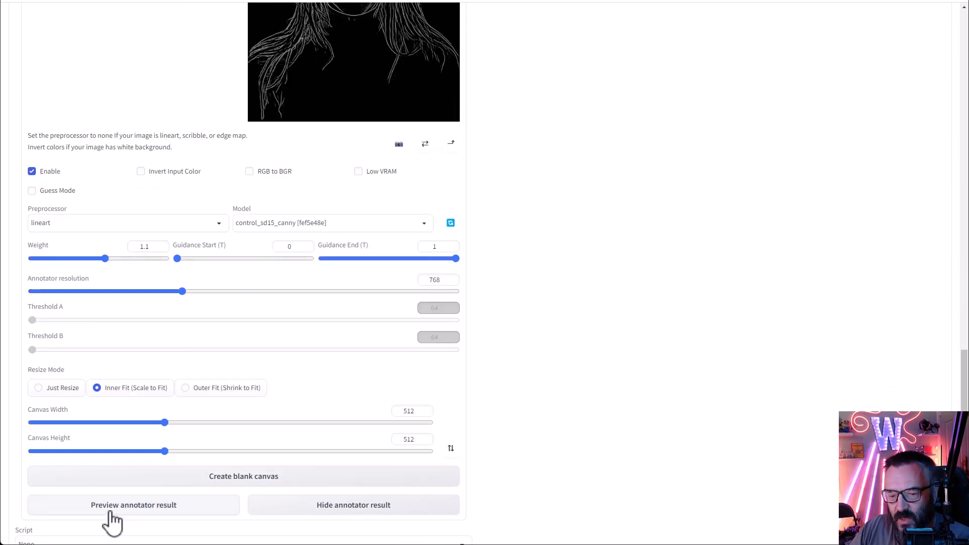
left_click(107, 507)
scroll(552, 322, "up", 4)
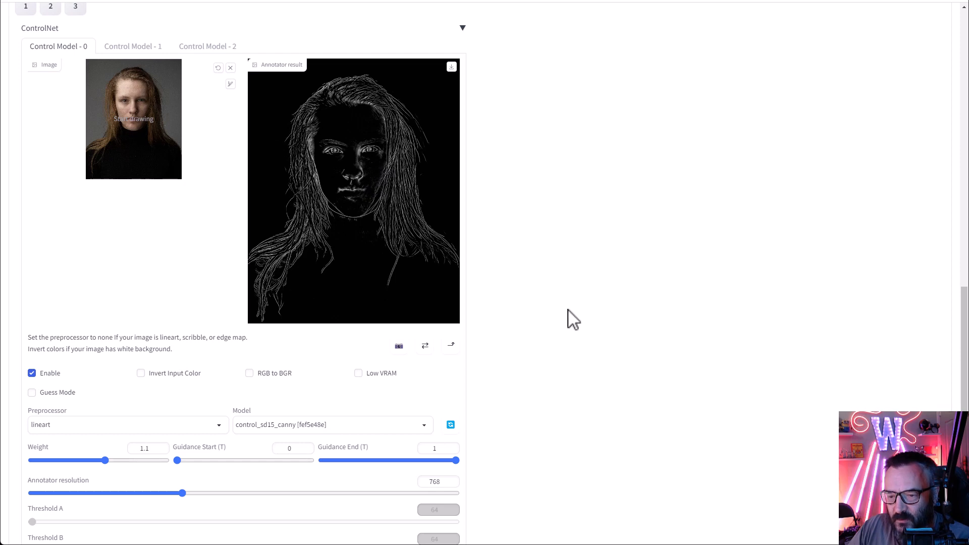
Step: Set the ControlNet weight to 1 for the lineart preprocessor
scroll(493, 291, "down", 4)
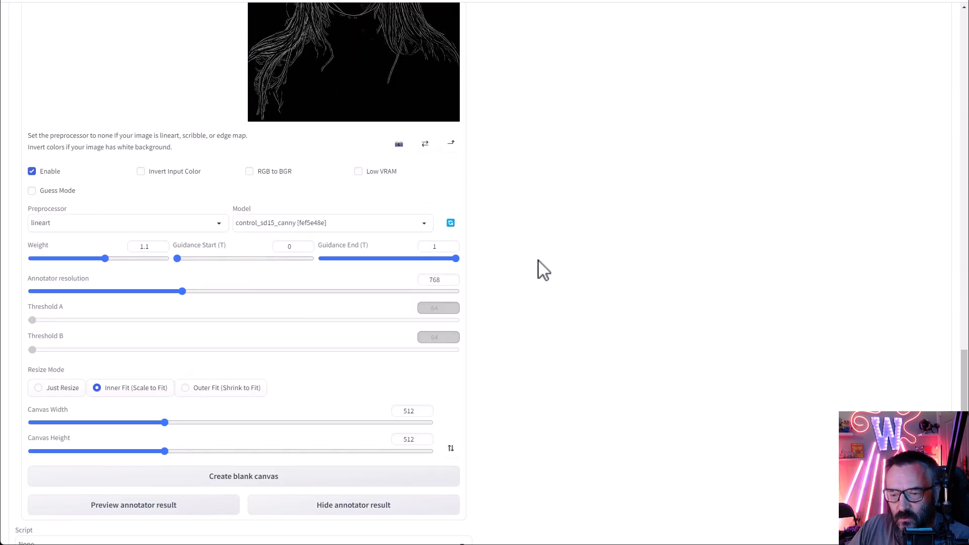
double_click(145, 246)
type("1")
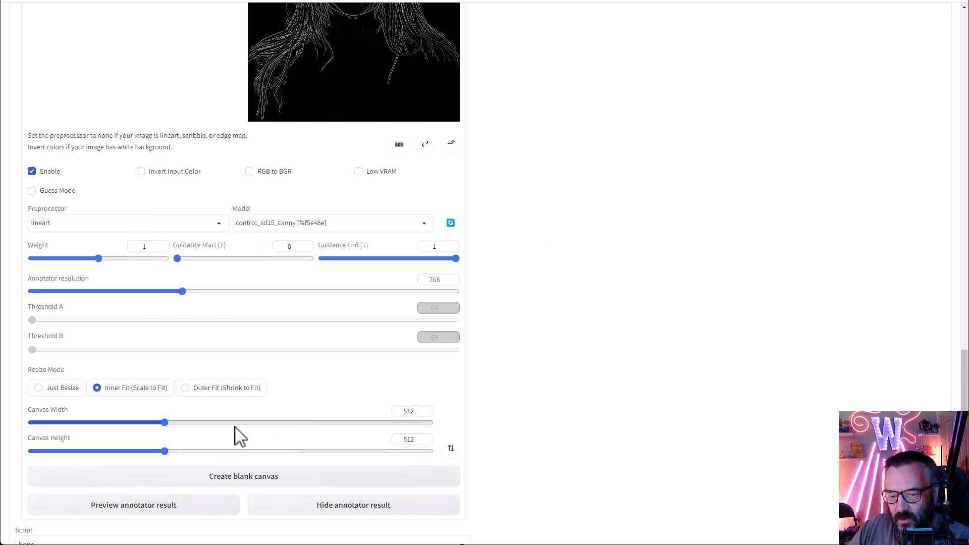
scroll(237, 435, "up", 10)
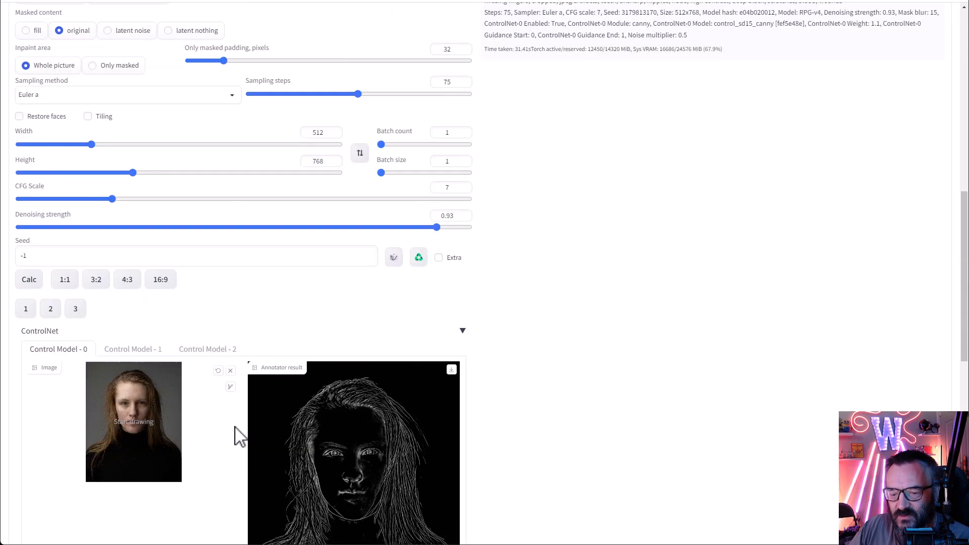
scroll(237, 435, "up", 3)
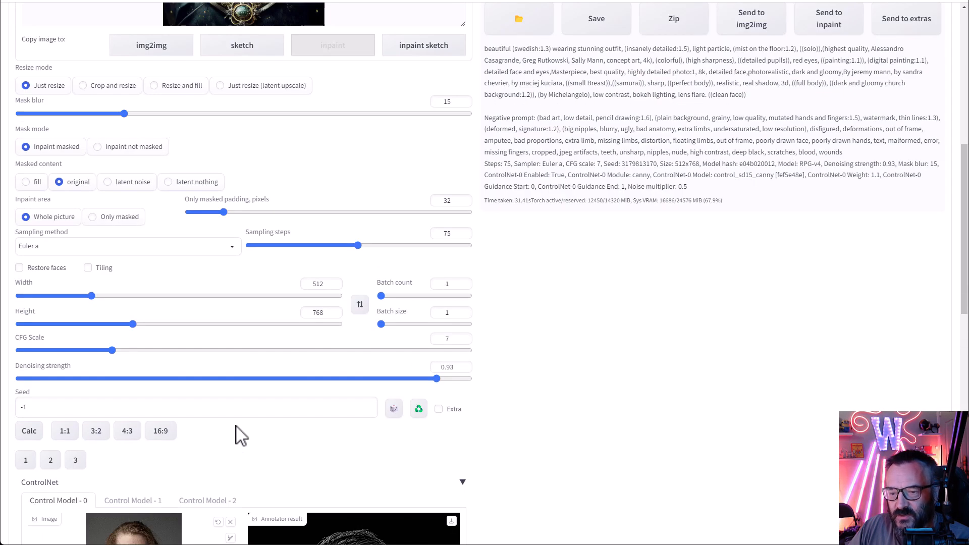
Step: Check the inpaint and ControlNet settings, and generate a new face with the lineart preprocessor
scroll(237, 435, "up", 4)
scroll(237, 435, "down", 5)
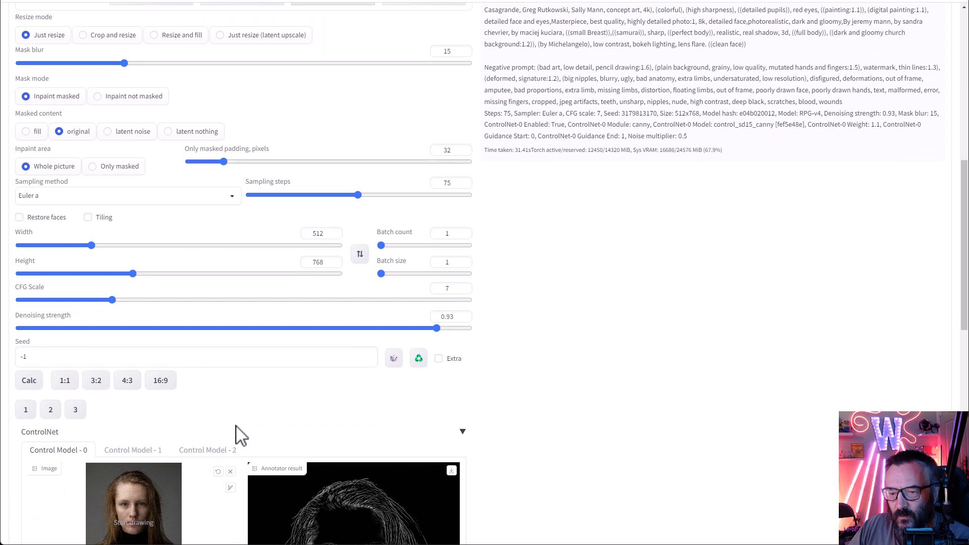
scroll(237, 435, "down", 9)
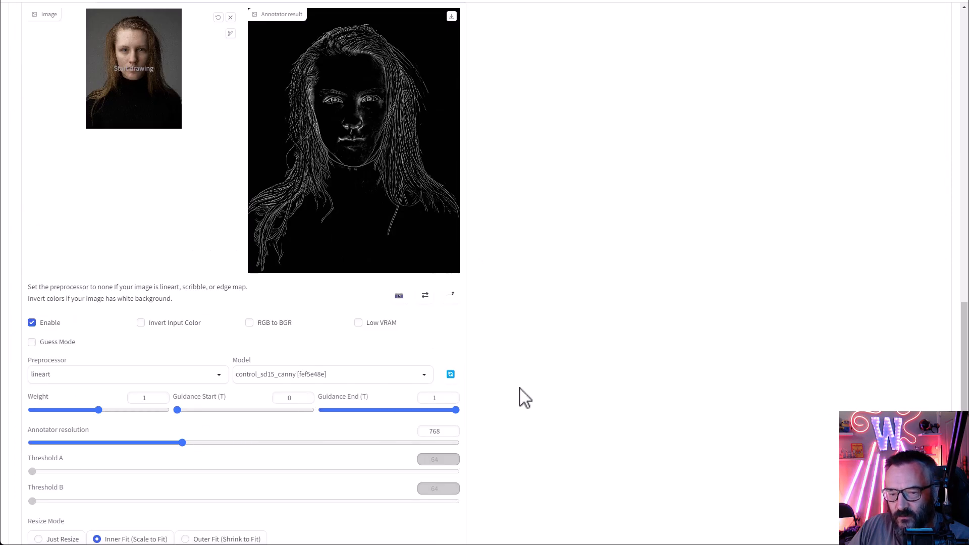
scroll(525, 399, "down", 3)
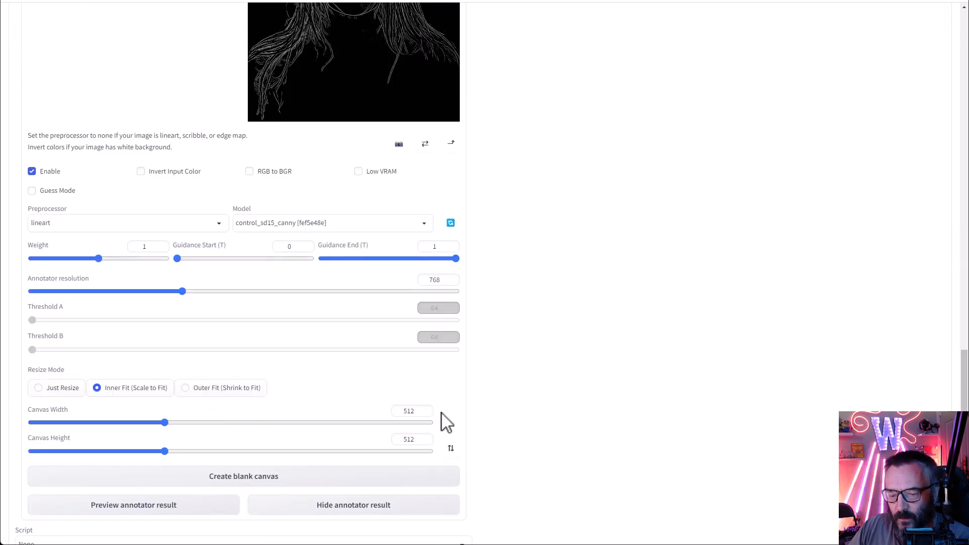
scroll(445, 423, "down", 1)
scroll(530, 436, "up", 17)
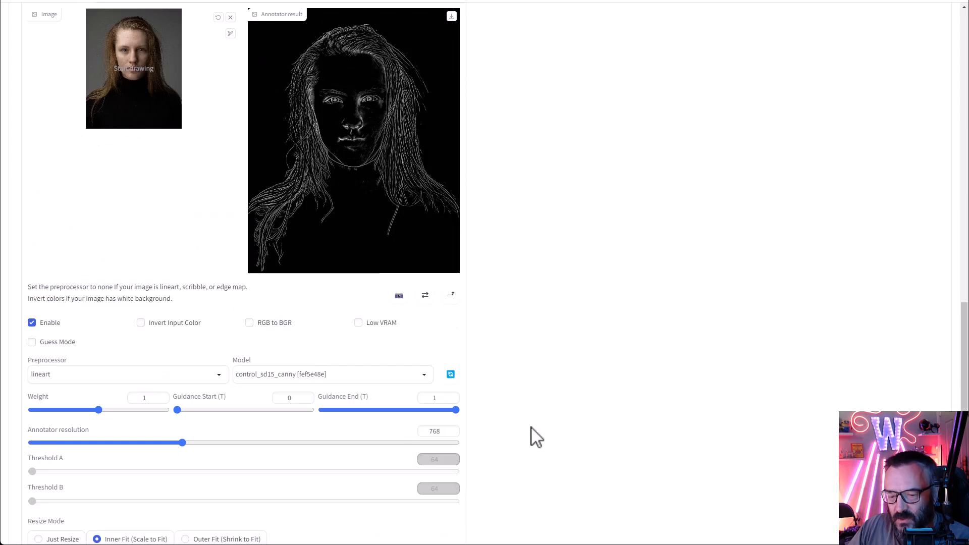
scroll(518, 422, "up", 2)
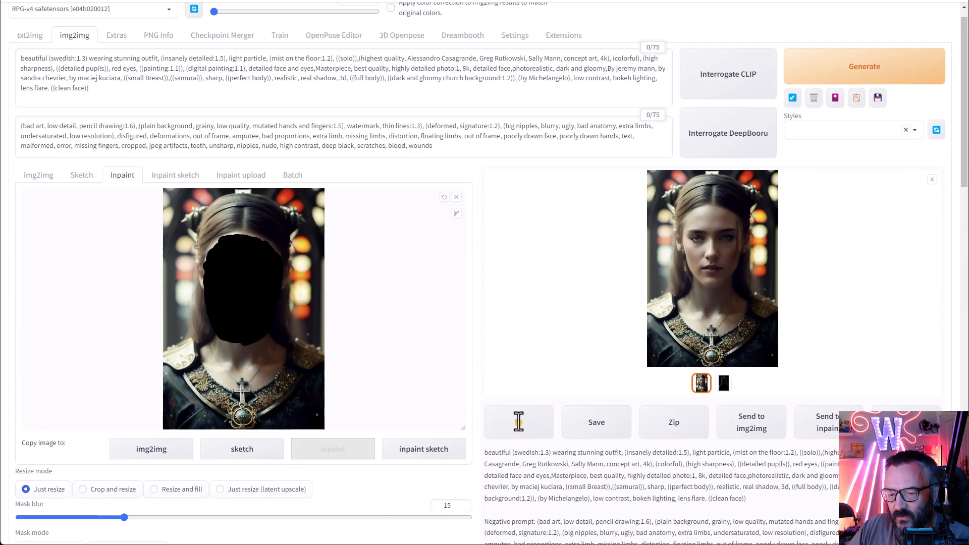
scroll(443, 411, "down", 6)
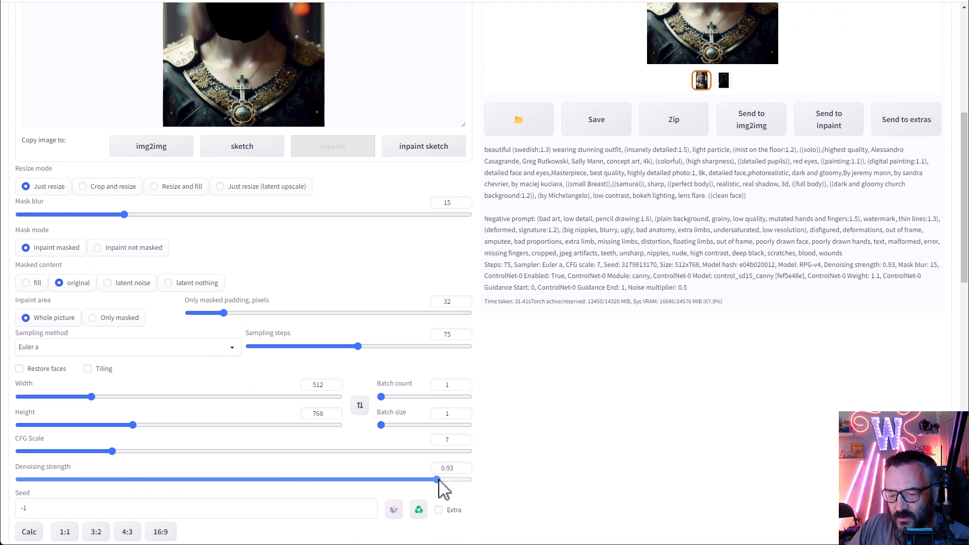
scroll(567, 411, "up", 6)
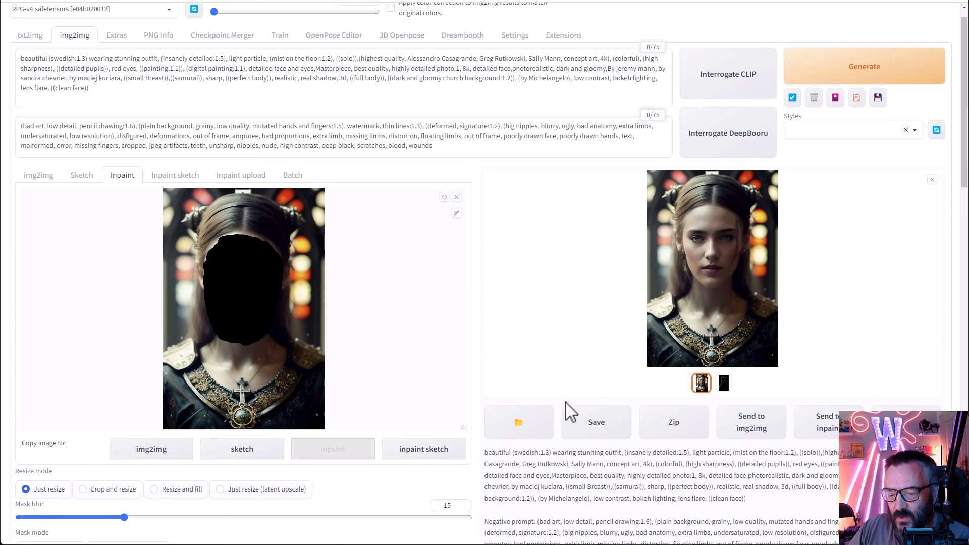
left_click(866, 93)
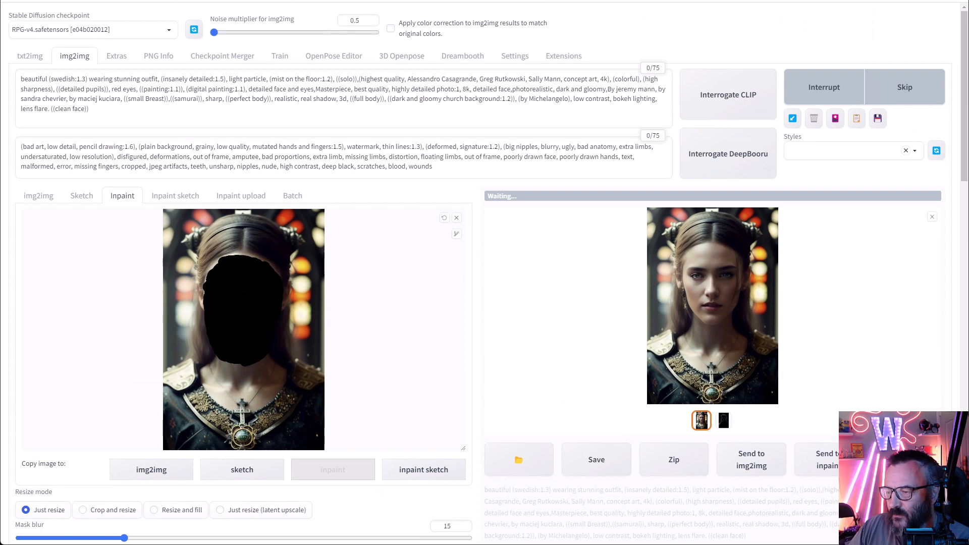
Step: Compare the newly generated portrait with the previous version in the image viewer, and return to the inpaint page
key("alt+Tab")
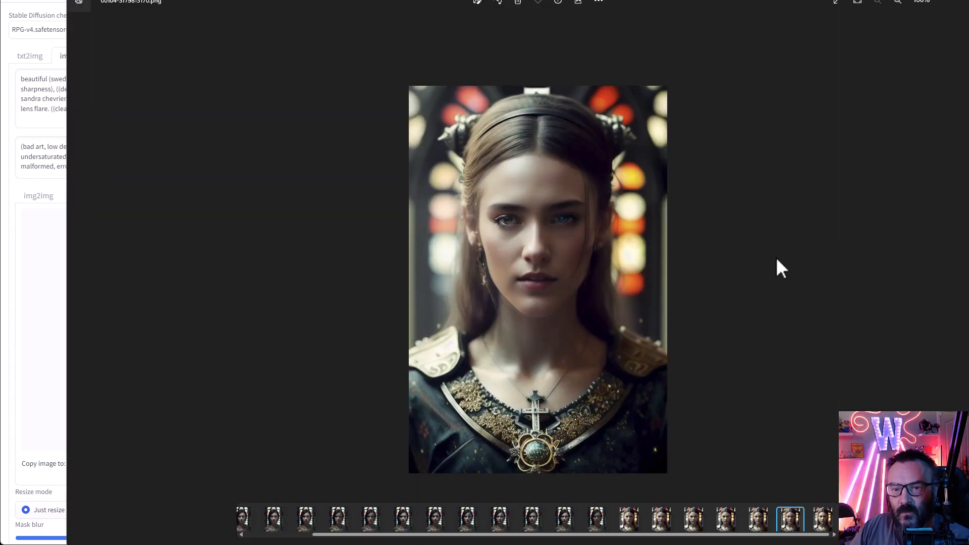
key("Right")
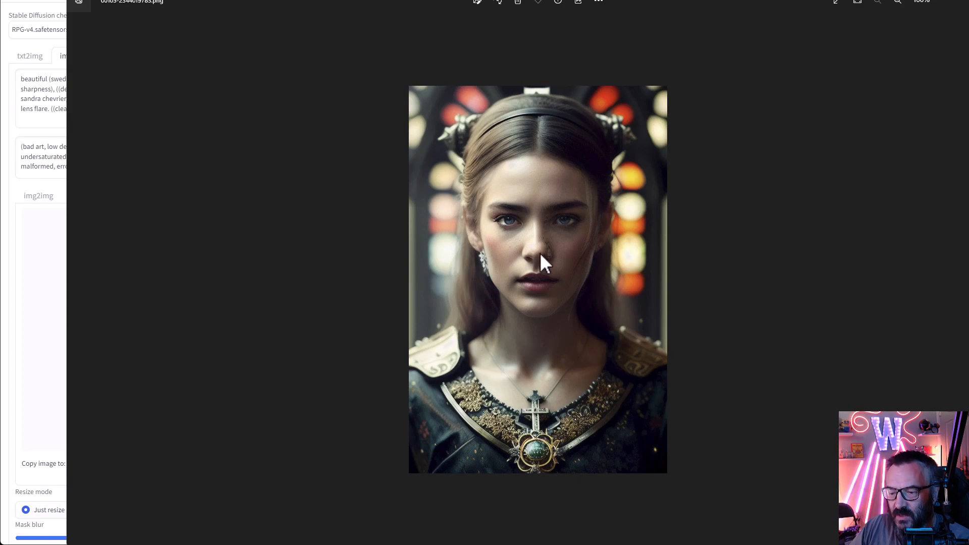
key("alt+Tab")
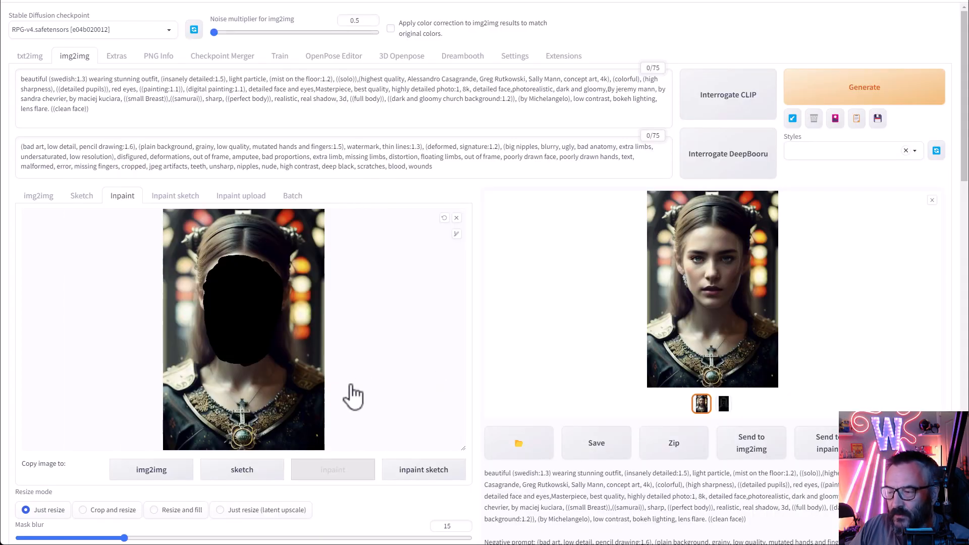
Step: Lower the denoising strength to about 0.7
scroll(433, 328, "down", 10)
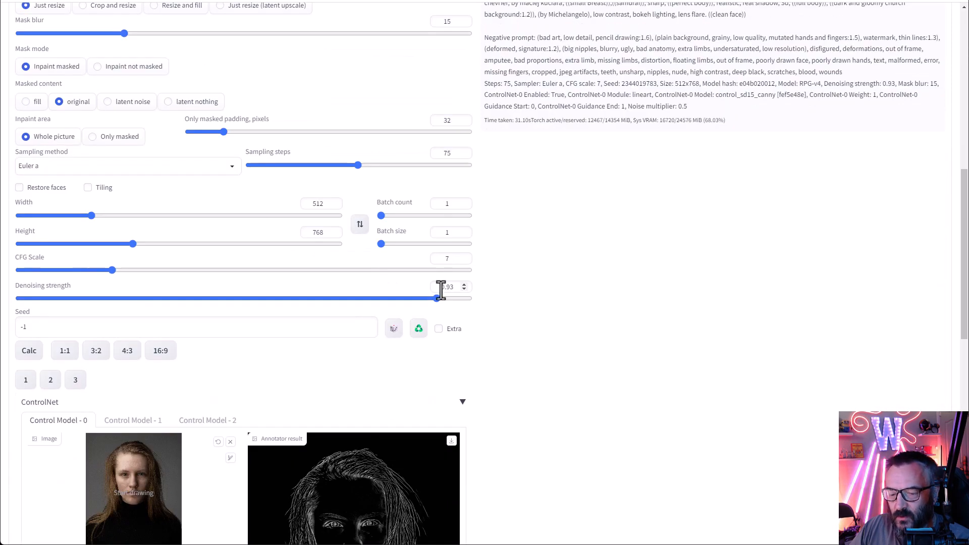
left_click_drag(437, 298, 352, 299)
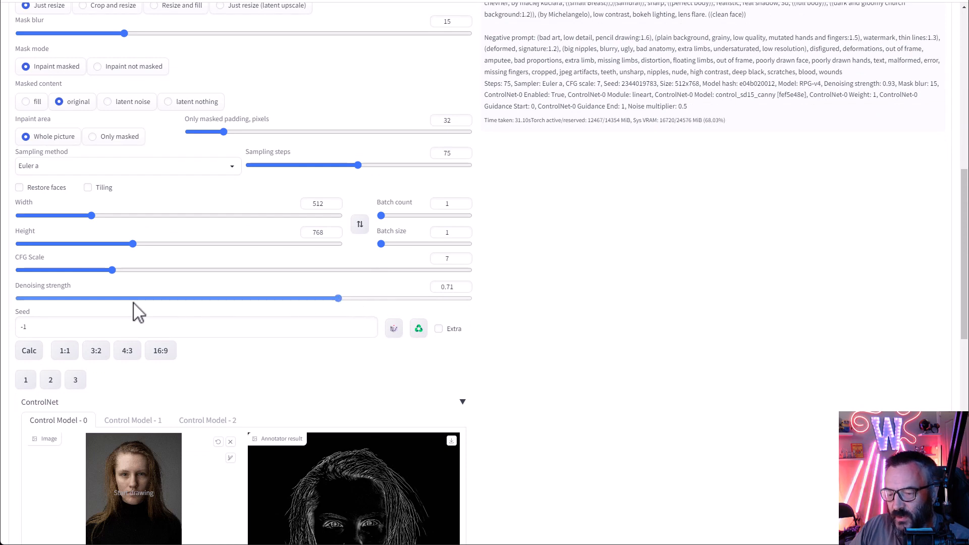
Step: Select control_sd15_hed as the ControlNet model for the lineart preprocessor, and check the remaining ControlNet settings
scroll(134, 304, "down", 8)
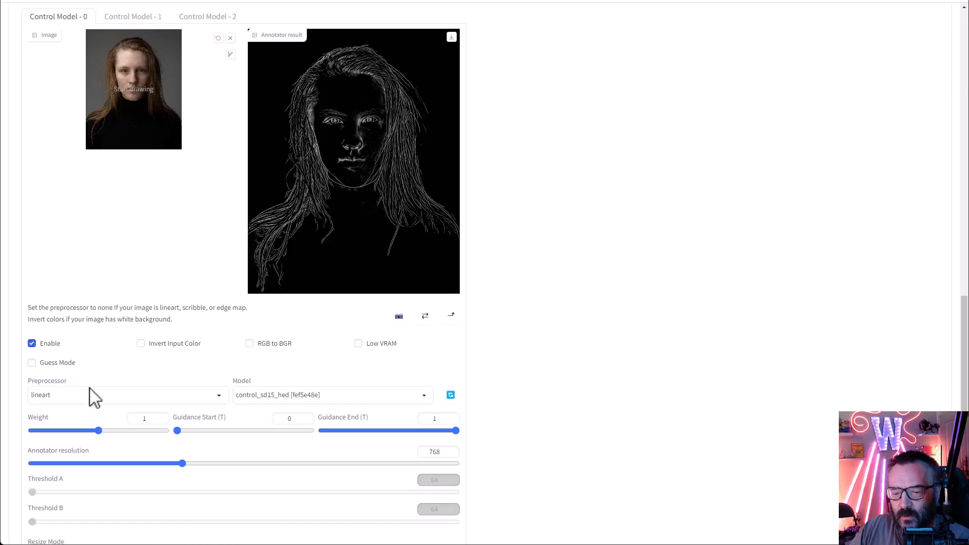
left_click(423, 396)
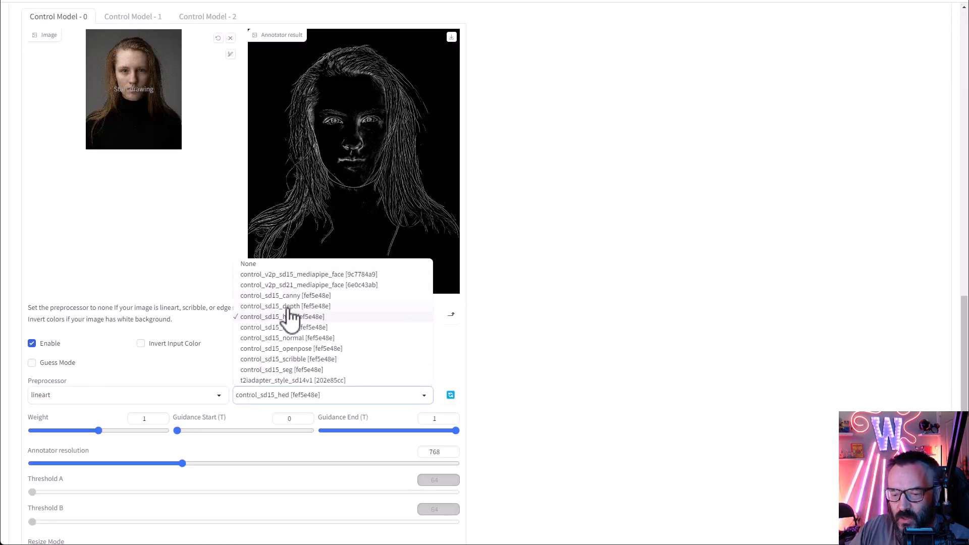
left_click(284, 318)
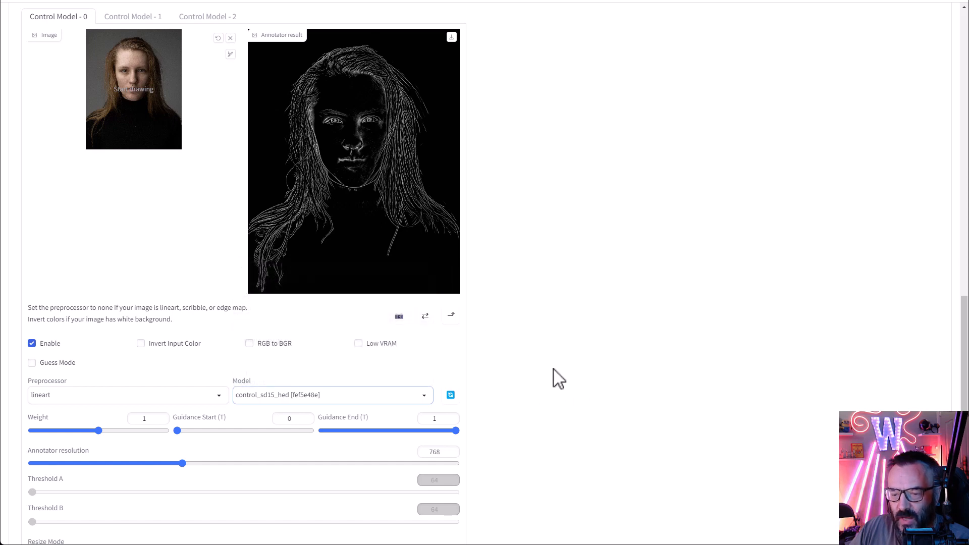
scroll(146, 360, "down", 2)
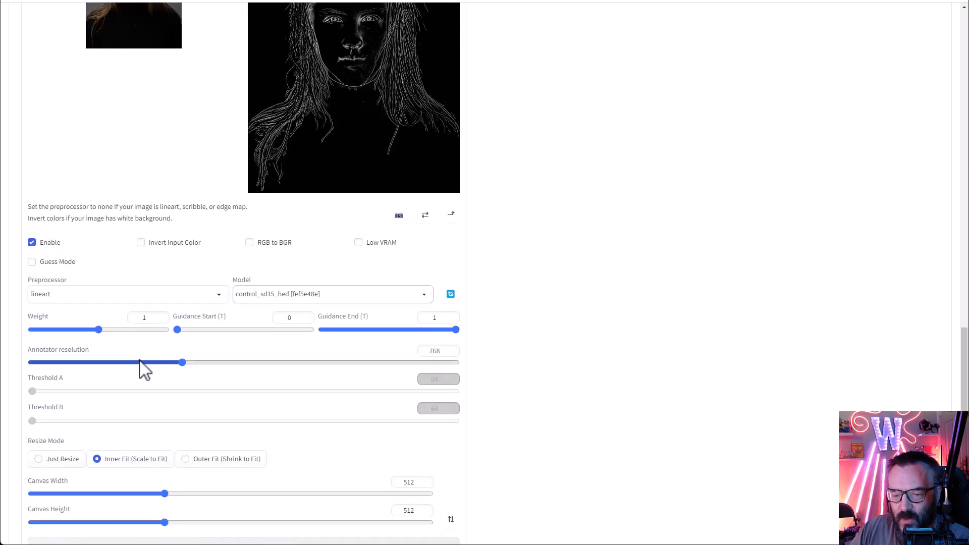
scroll(143, 368, "down", 3)
scroll(510, 330, "up", 1)
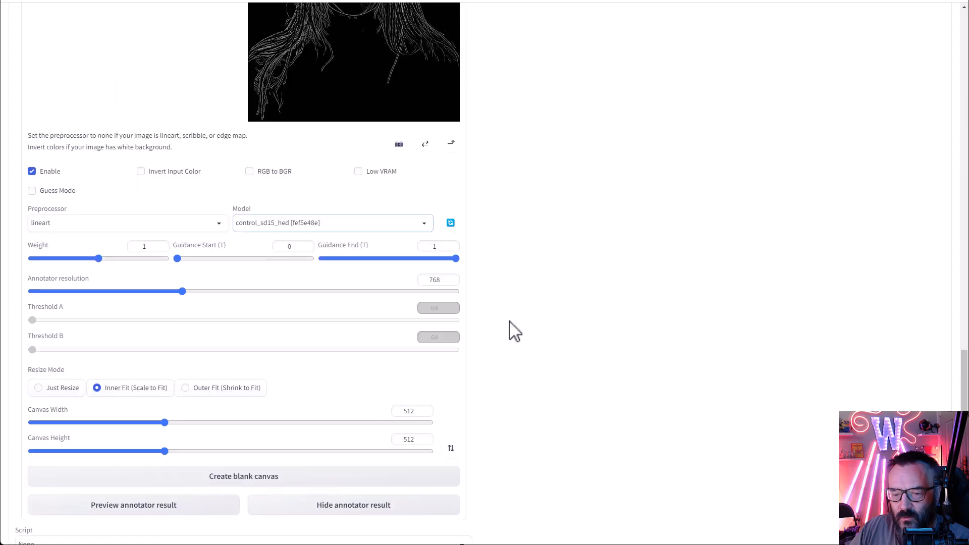
scroll(515, 323, "up", 4)
scroll(520, 320, "down", 1)
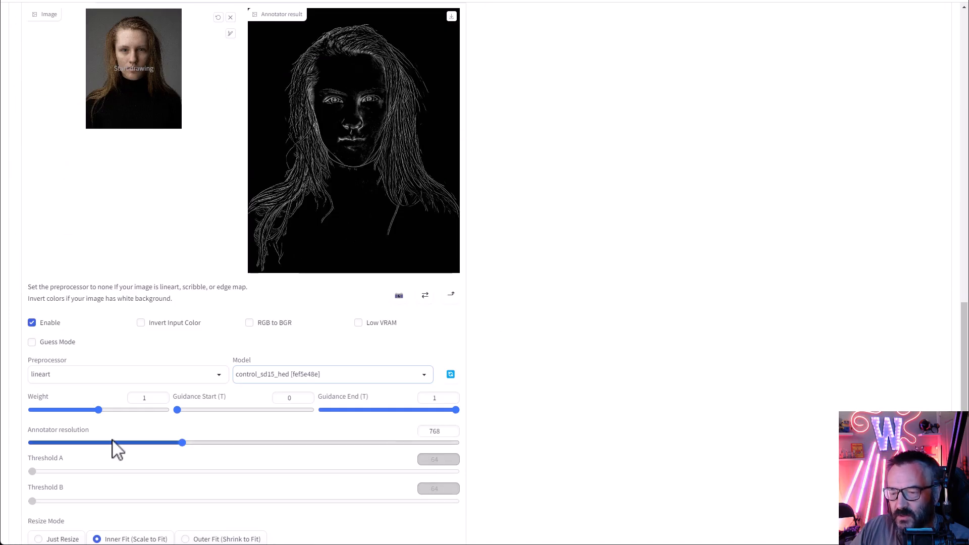
Step: Review the latest portrait and set the denoising strength to 0.9
scroll(608, 392, "up", 10)
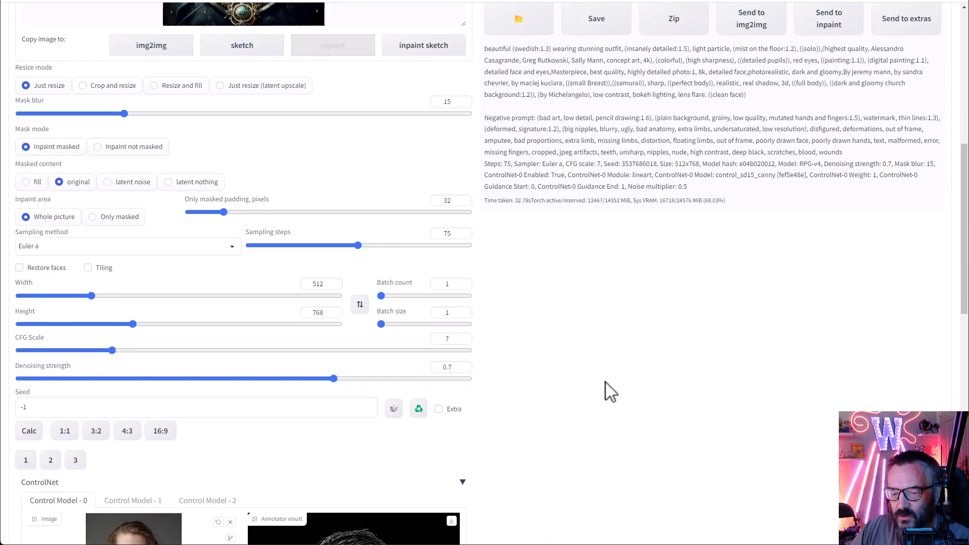
scroll(610, 392, "up", 7)
scroll(610, 392, "down", 1)
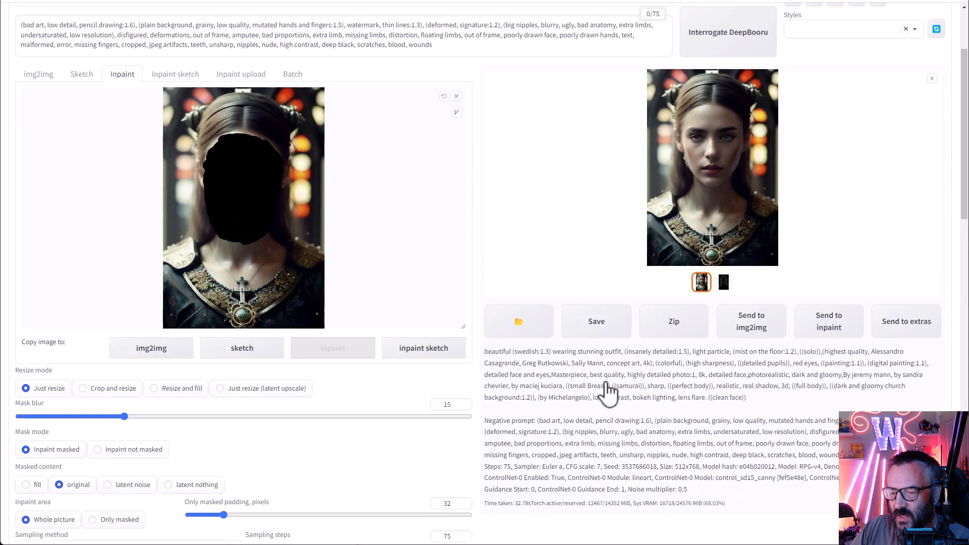
scroll(609, 392, "down", 3)
scroll(403, 462, "down", 1)
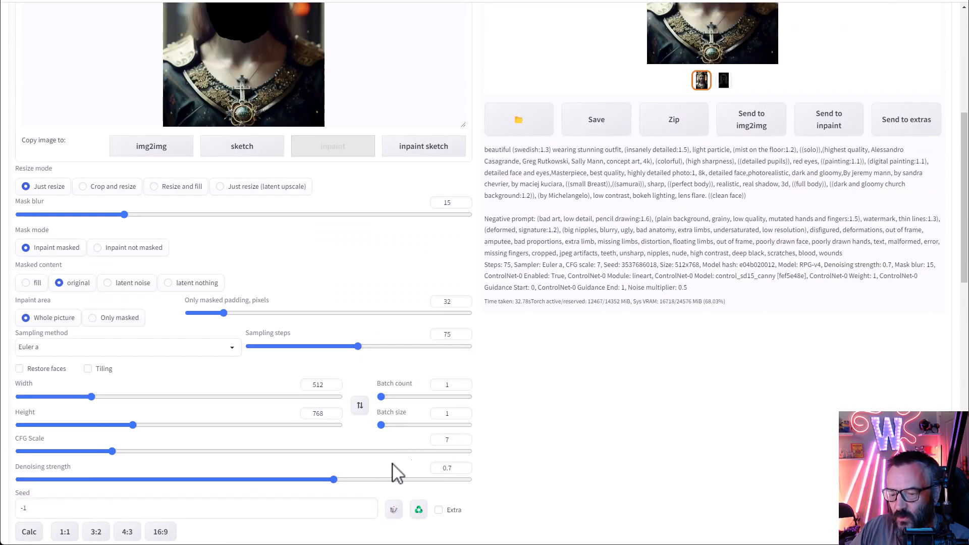
double_click(451, 468)
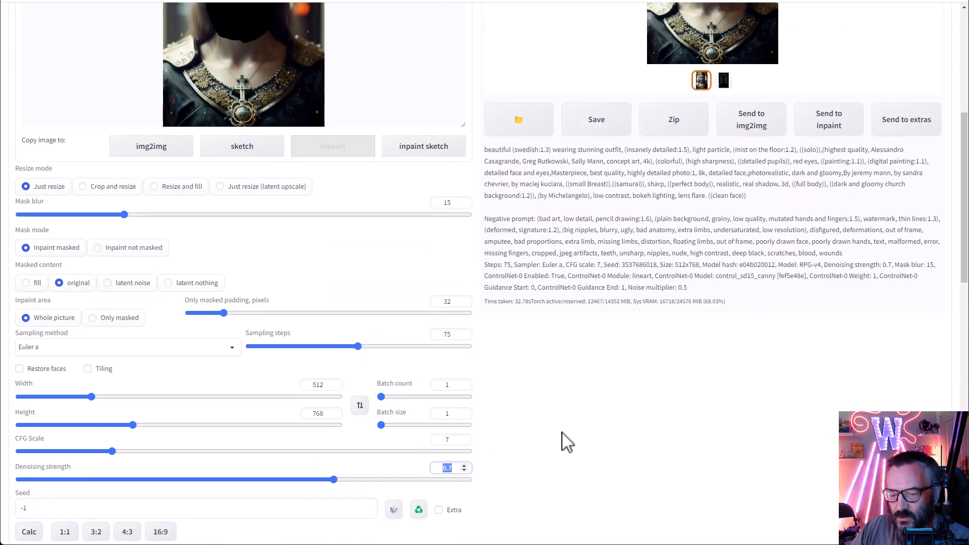
type("0.9")
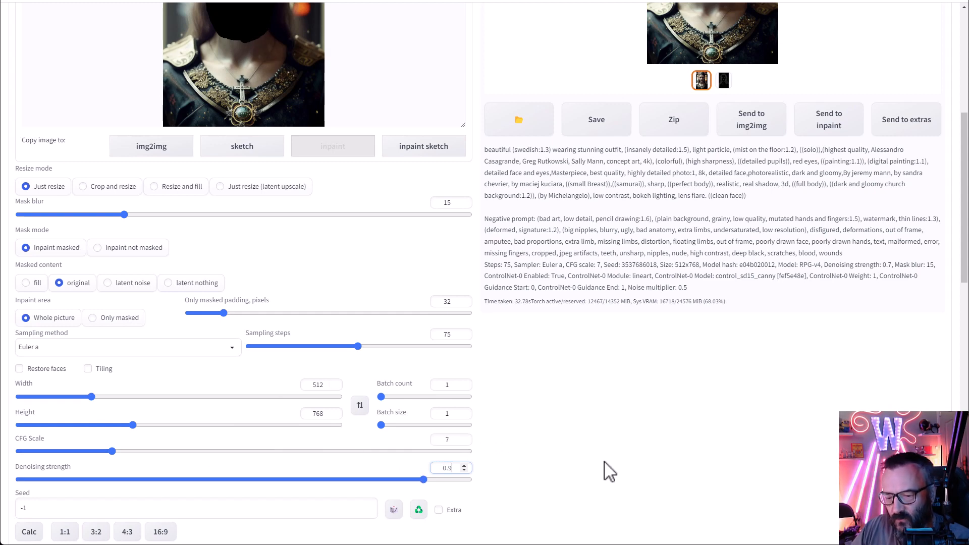
Step: Generate the face with the hed model and inspect the resulting portrait enlarged
scroll(598, 436, "up", 3)
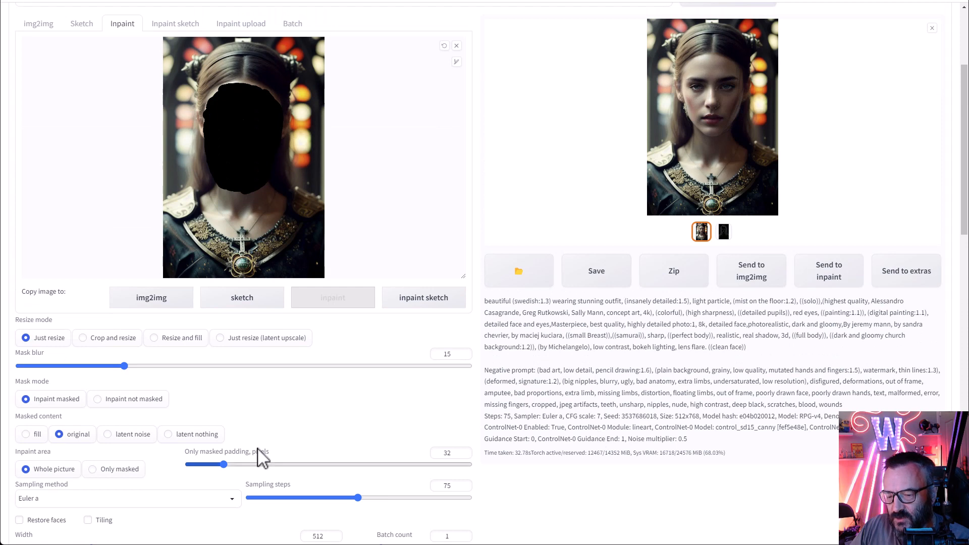
scroll(444, 492, "up", 3)
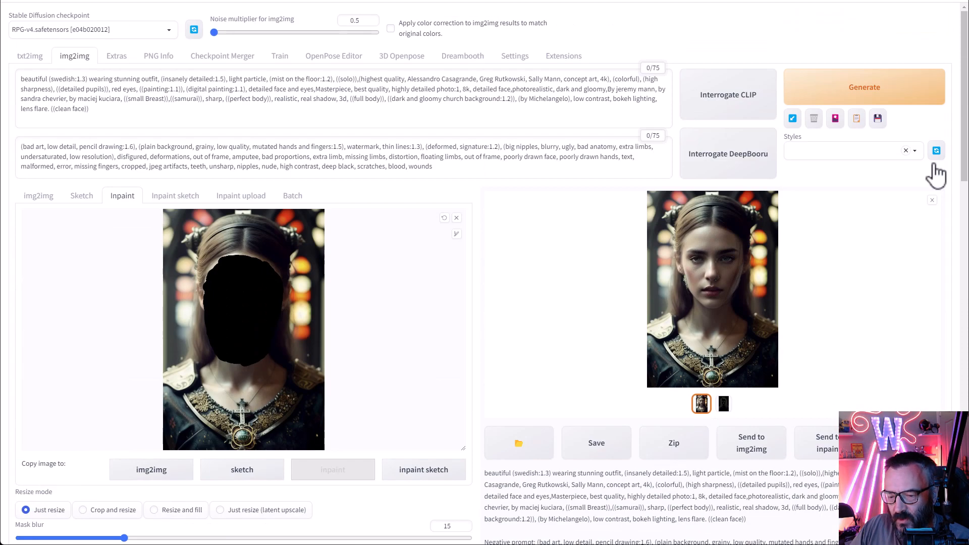
key("ctrl+Return")
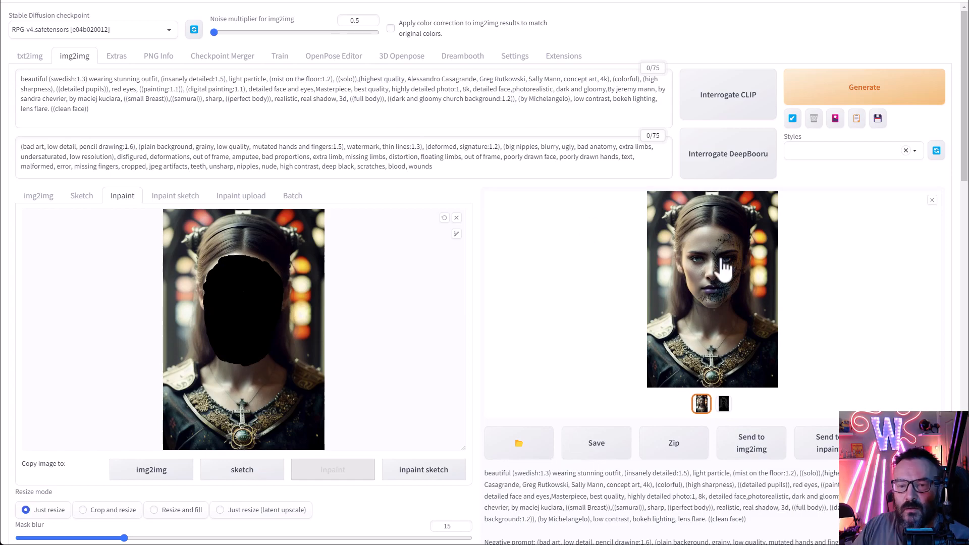
left_click(723, 270)
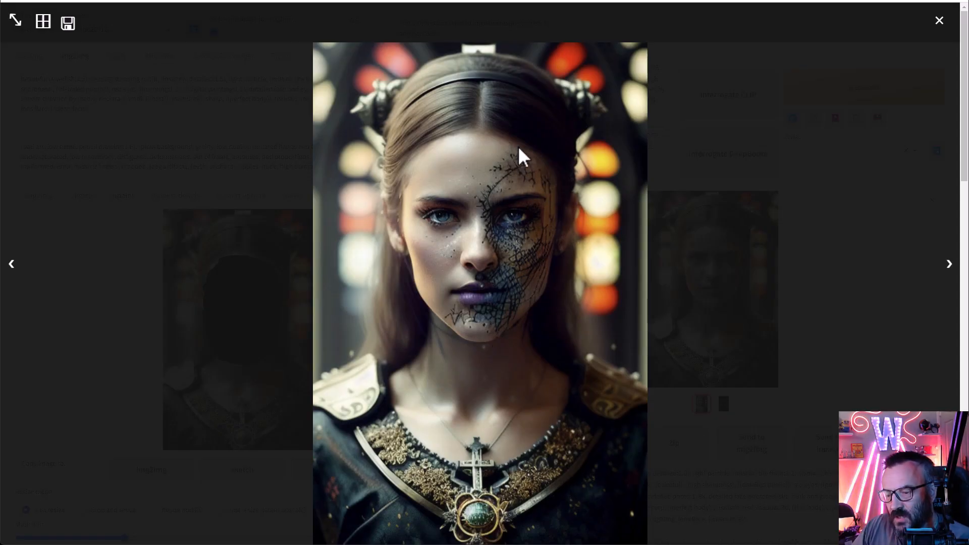
left_click(940, 21)
Step: Set the denoising strength to 0.7 and generate the masked face again
scroll(465, 272, "down", 6)
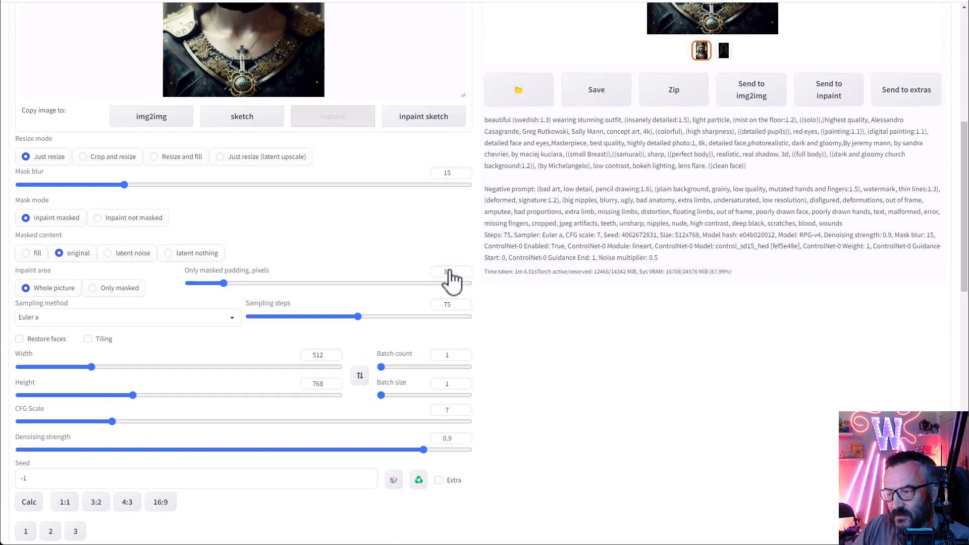
scroll(451, 280, "down", 3)
double_click(447, 286)
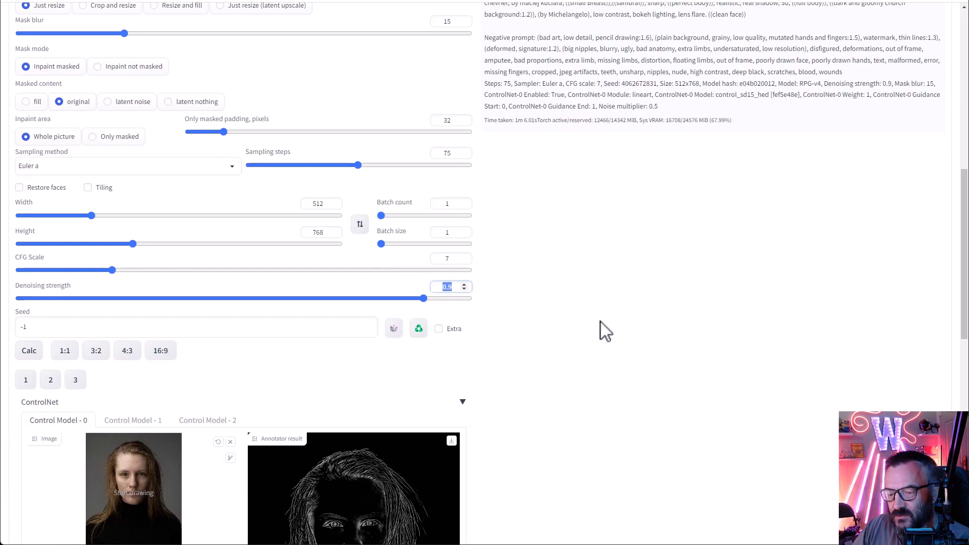
type("0.7")
scroll(692, 384, "up", 10)
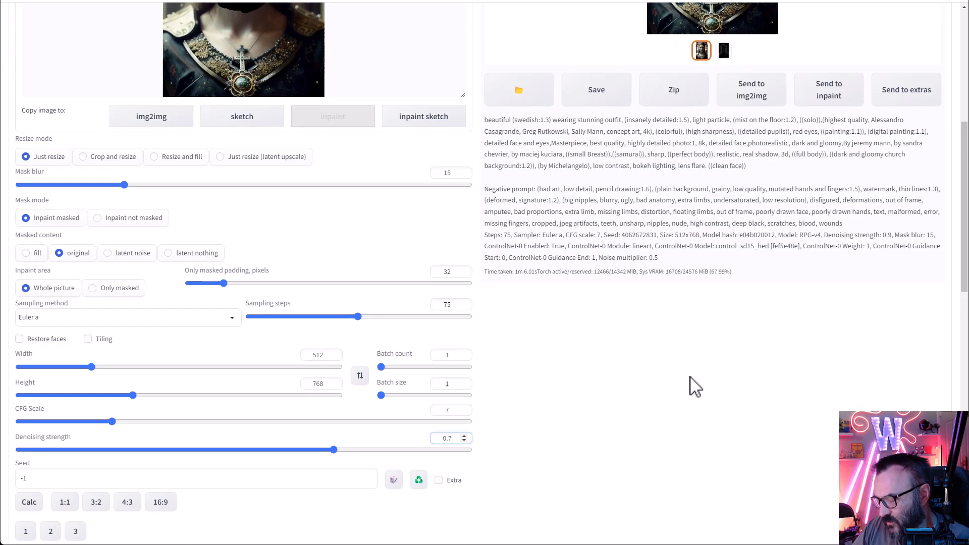
left_click(861, 101)
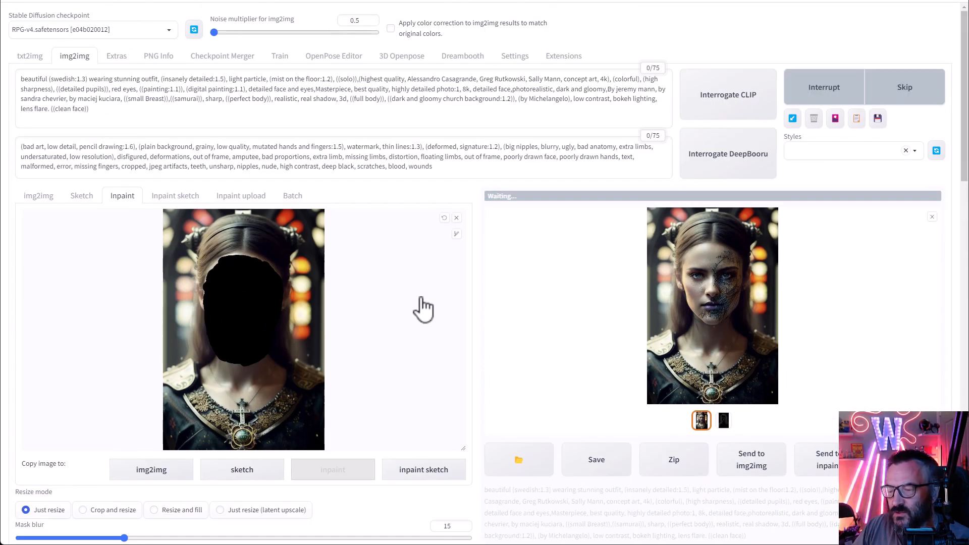
scroll(376, 298, "down", 15)
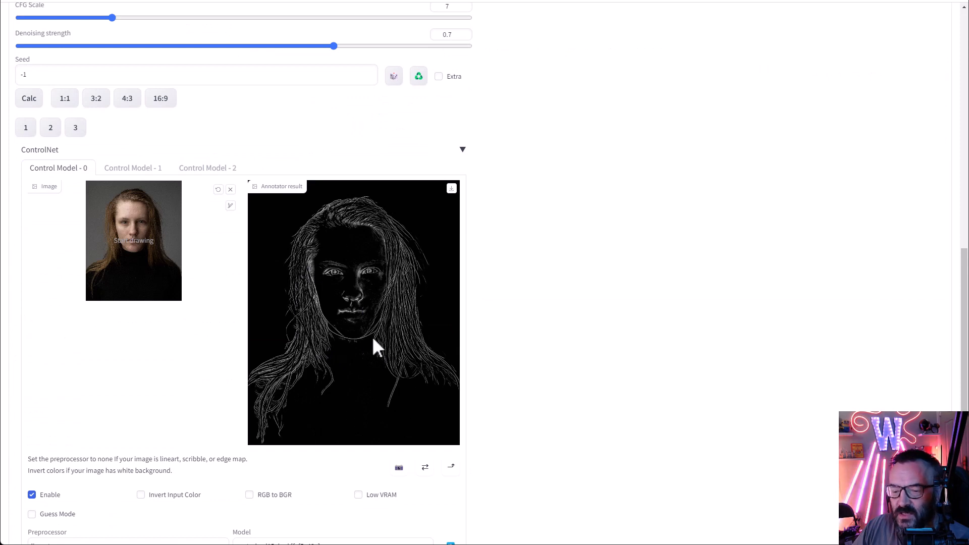
scroll(373, 337, "down", 7)
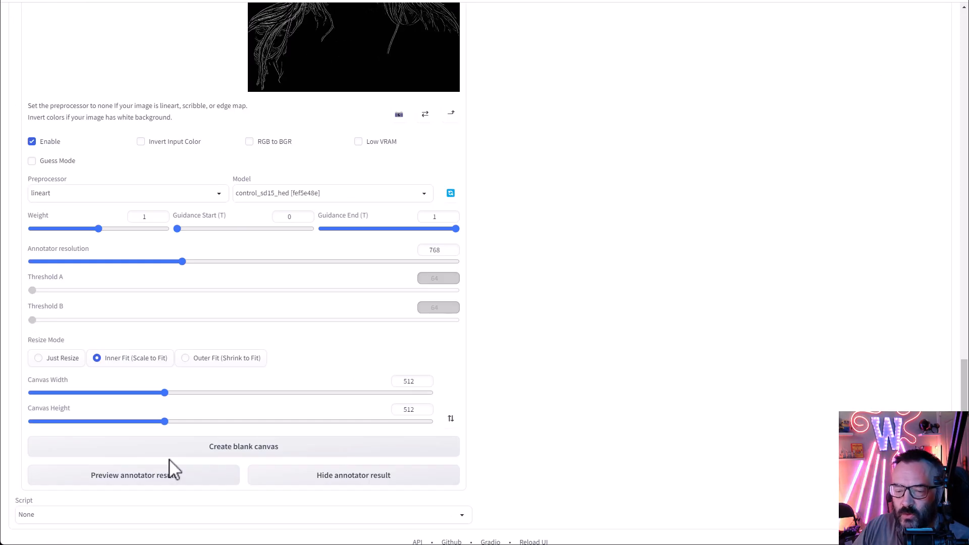
scroll(553, 426, "up", 7)
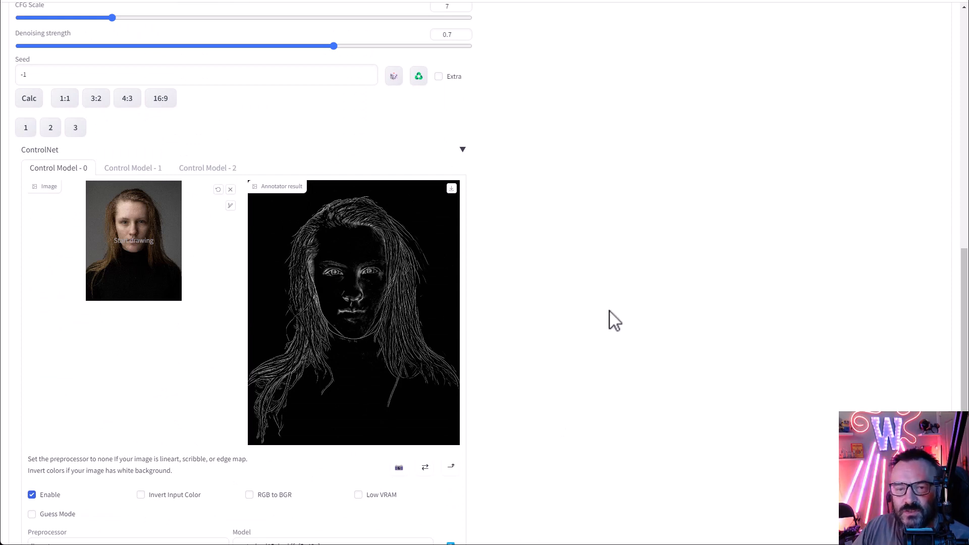
Step: Wait for the 0.7 denoising generation and inspect the resulting portrait enlarged
scroll(609, 318, "down", 2)
scroll(596, 306, "up", 14)
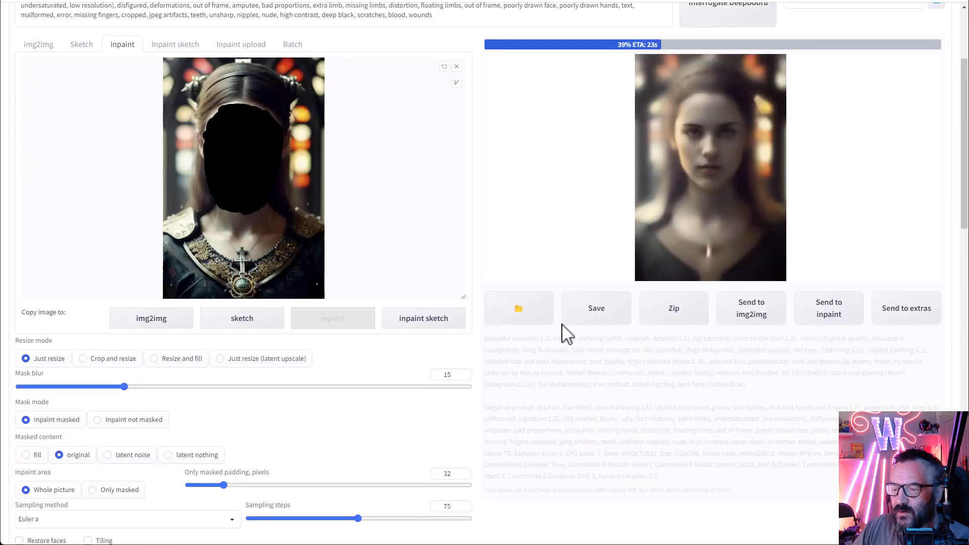
scroll(565, 333, "down", 8)
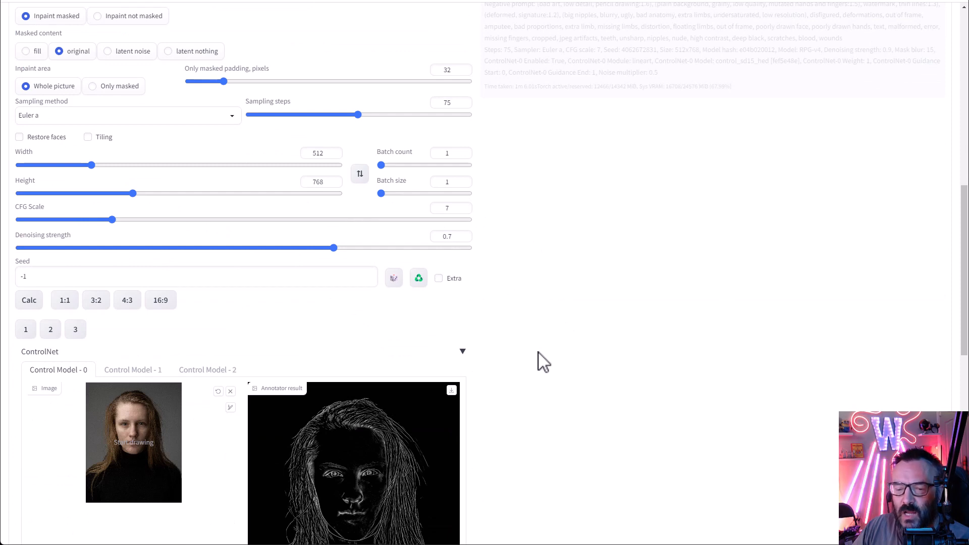
scroll(540, 360, "down", 3)
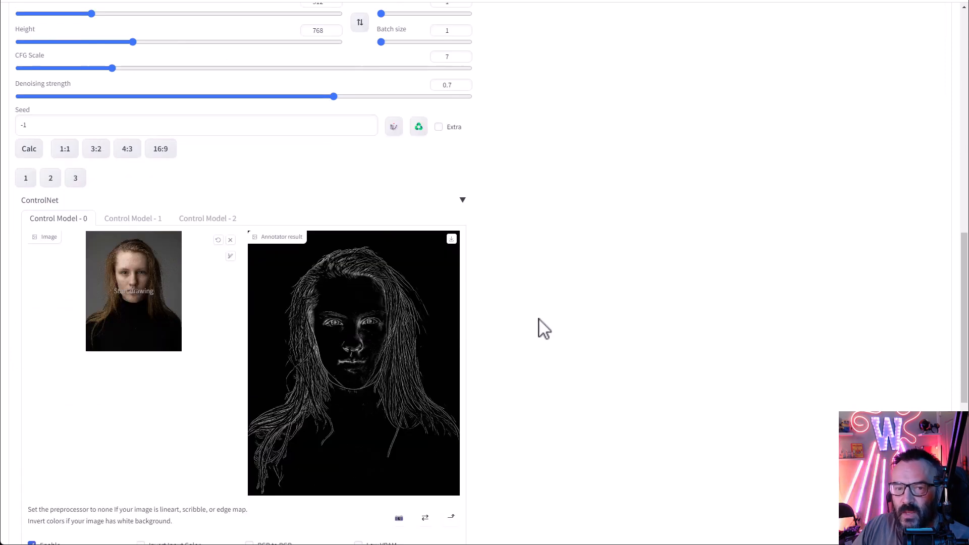
scroll(502, 277, "up", 2)
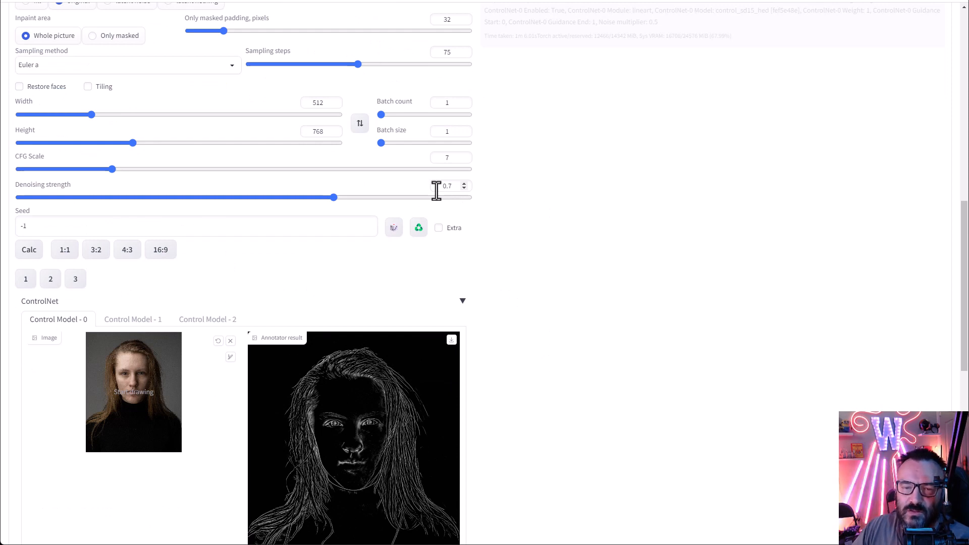
scroll(767, 232, "up", 10)
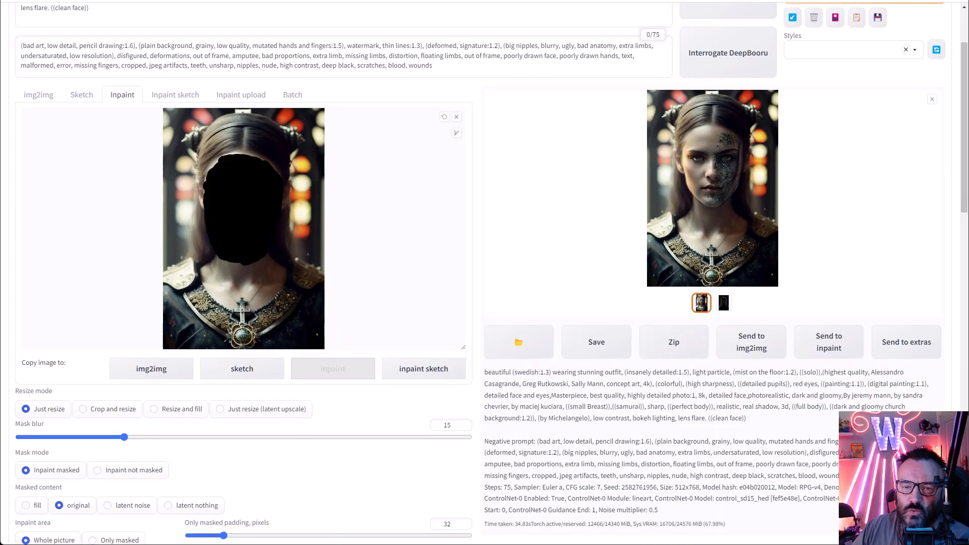
left_click(732, 195)
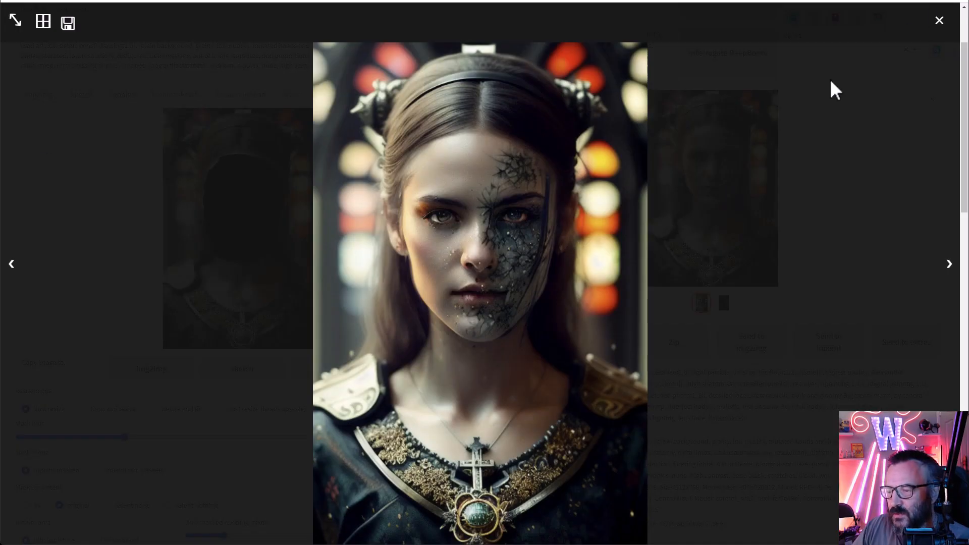
left_click(939, 21)
Step: Set the denoising strength to 0.4 and generate the masked face again
scroll(523, 220, "down", 3)
scroll(523, 219, "down", 6)
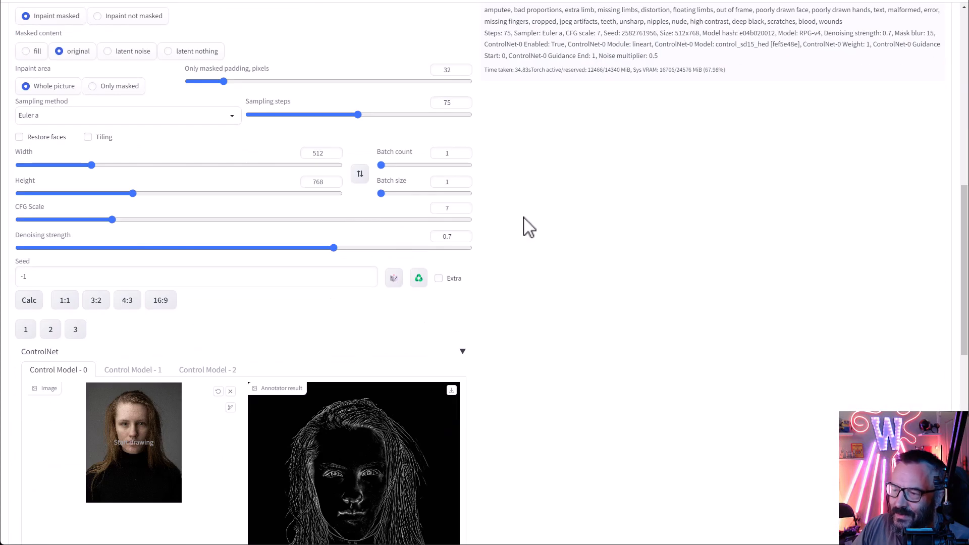
scroll(529, 221, "down", 8)
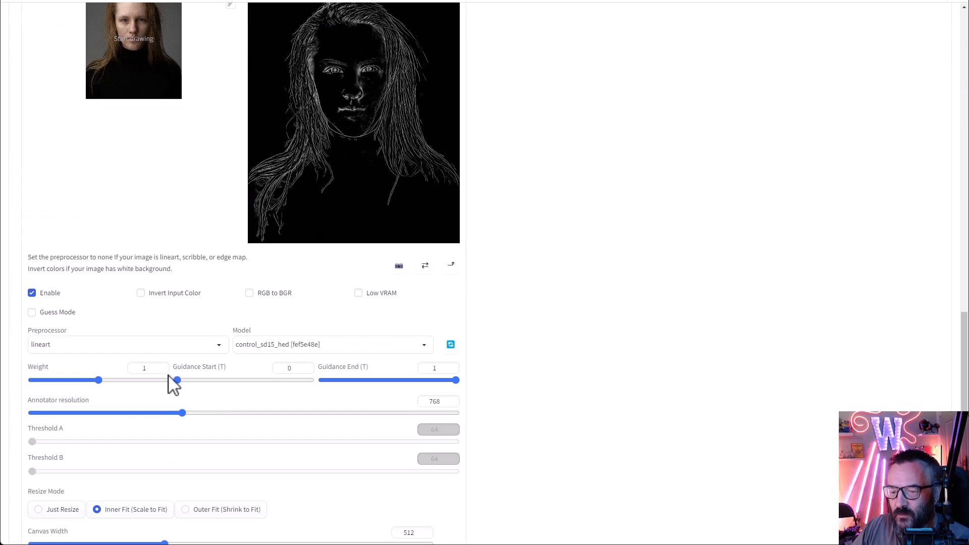
scroll(492, 273, "up", 3)
scroll(492, 272, "up", 6)
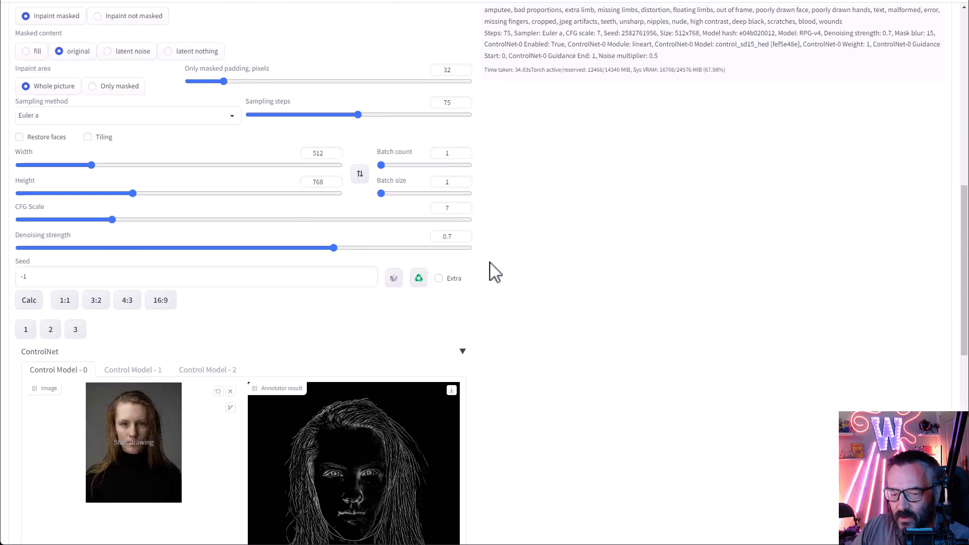
left_click(453, 287)
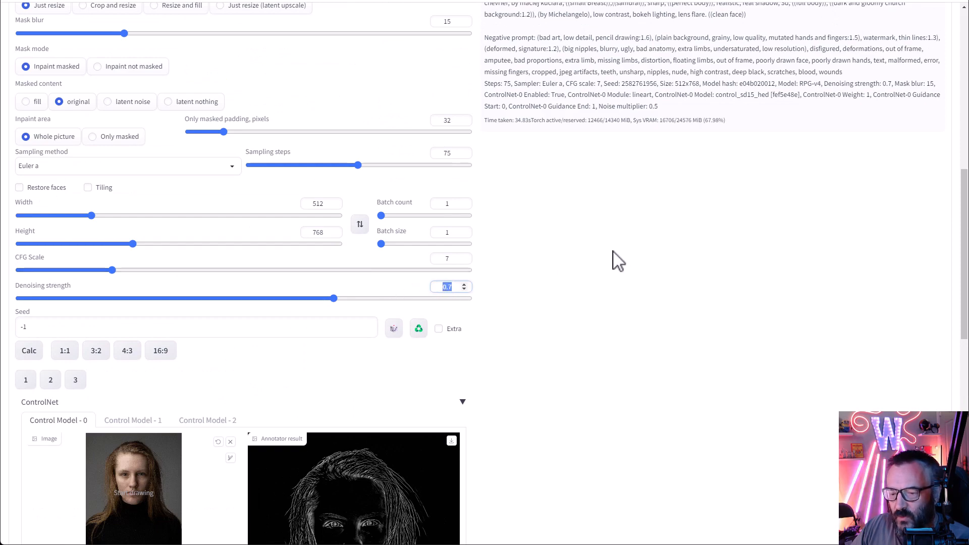
key("BackSpace")
key("BackSpace")
type(".4")
scroll(680, 323, "up", 10)
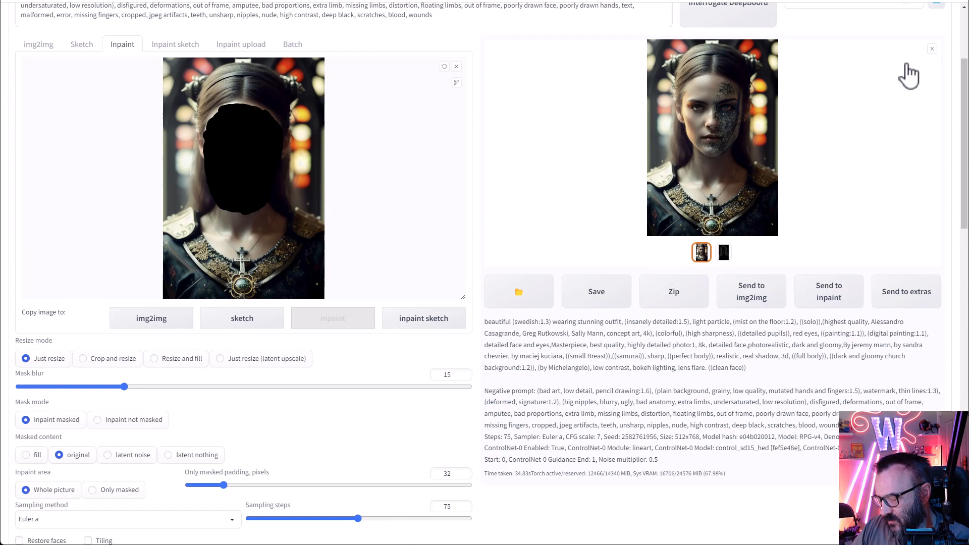
left_click(879, 91)
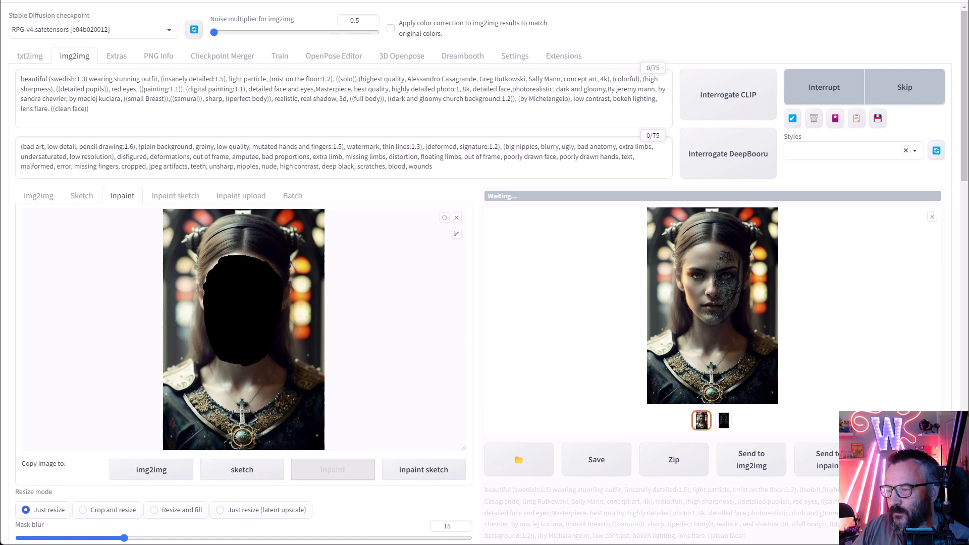
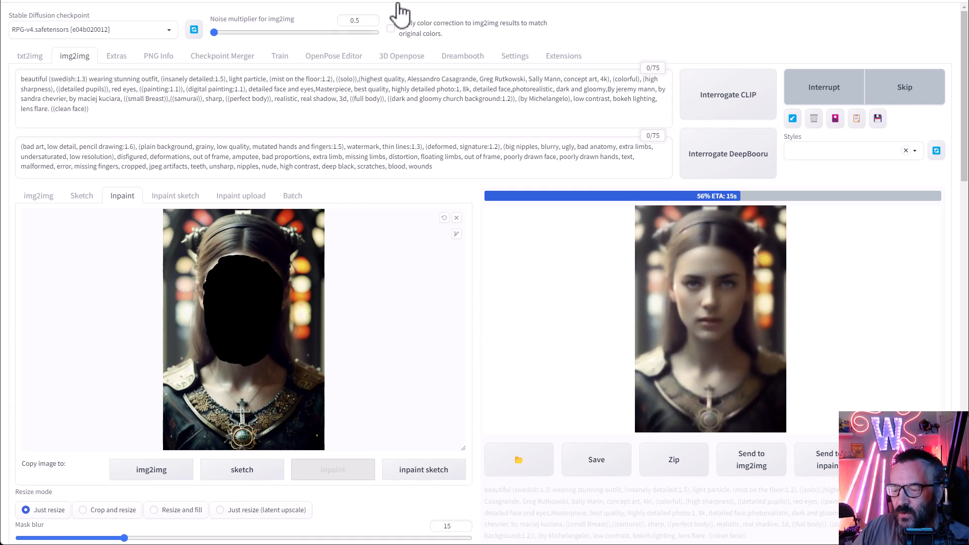
Step: Inspect the newly generated portrait enlarged and compare it with the masked source image and the reference photo
left_click(755, 297)
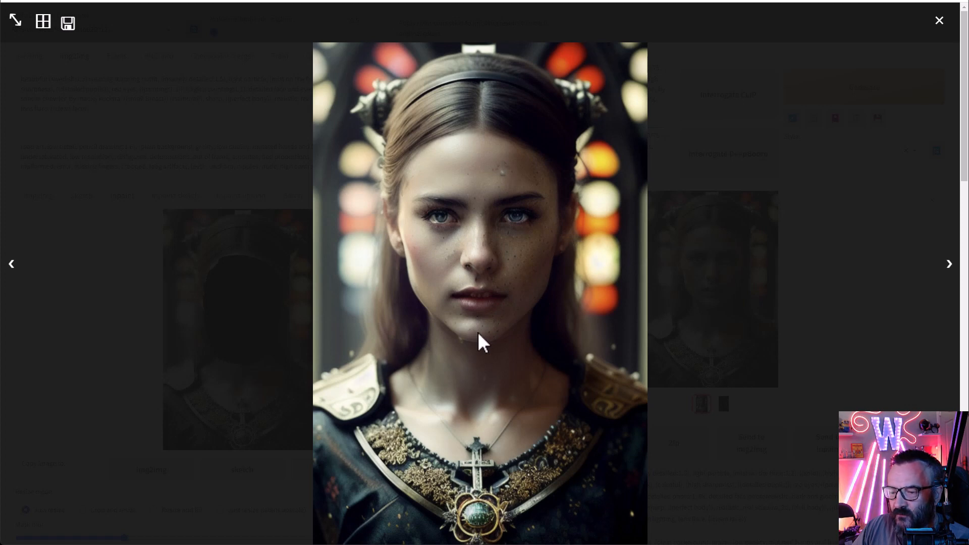
left_click(939, 21)
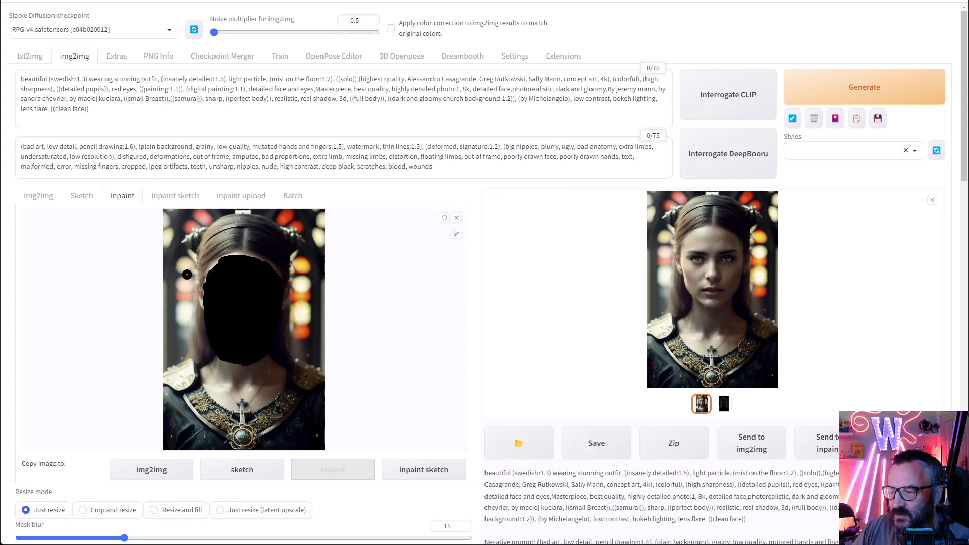
scroll(473, 279, "down", 10)
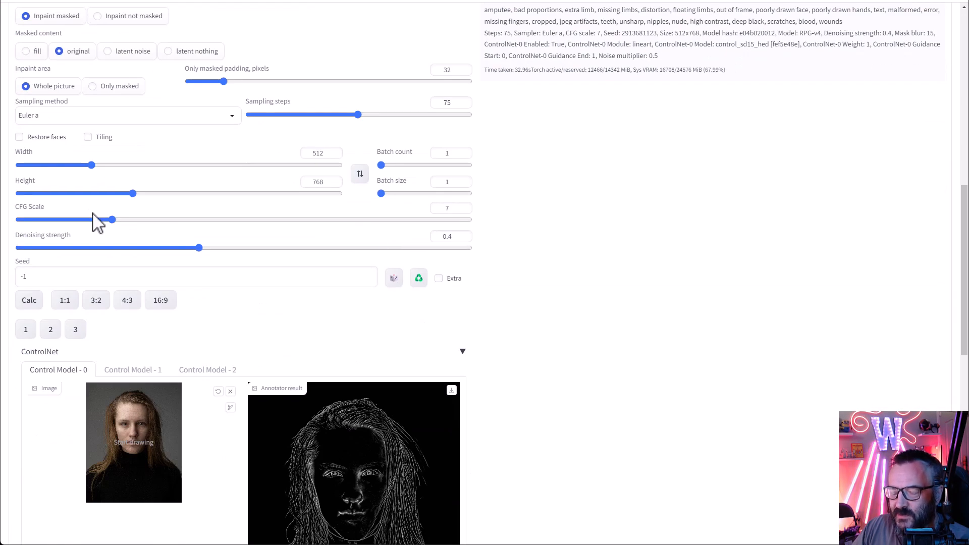
scroll(177, 241, "up", 2)
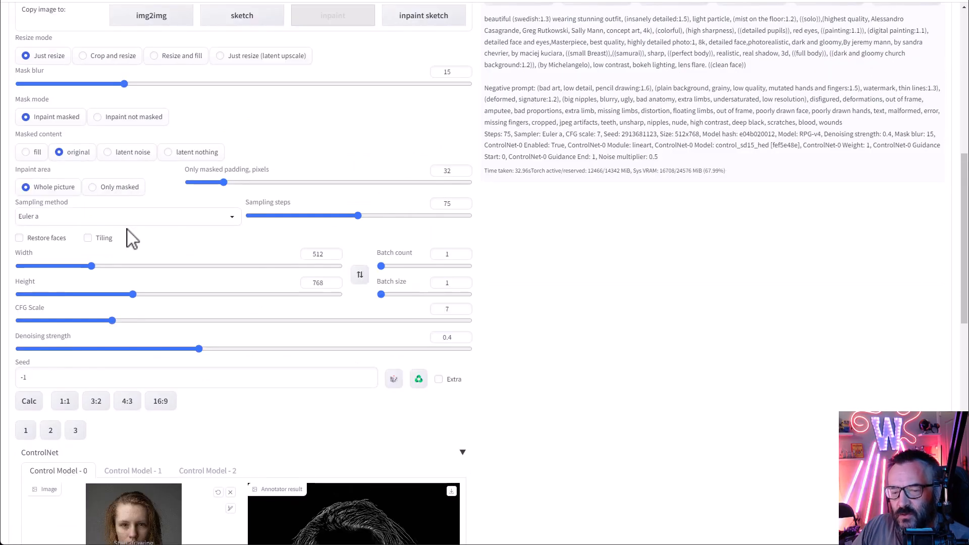
scroll(127, 229, "up", 9)
scroll(123, 308, "down", 3)
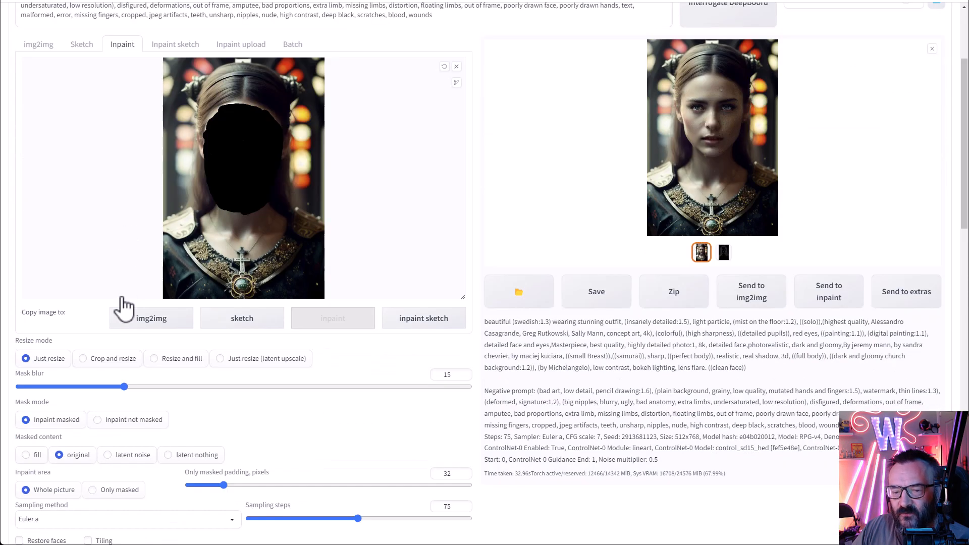
Step: Switch the ControlNet preprocessor to canny and select control_sd15_canny as its model
scroll(166, 309, "down", 4)
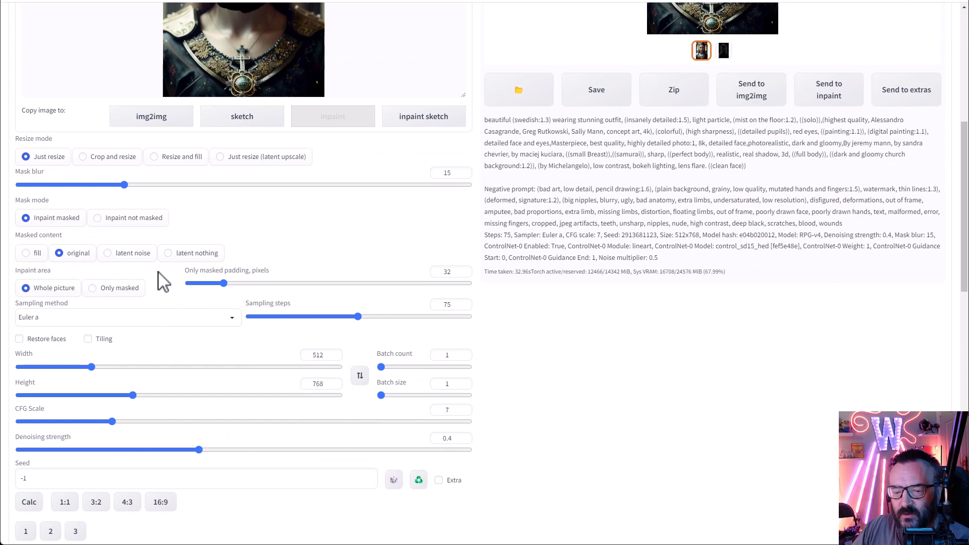
scroll(164, 283, "down", 2)
scroll(308, 247, "down", 8)
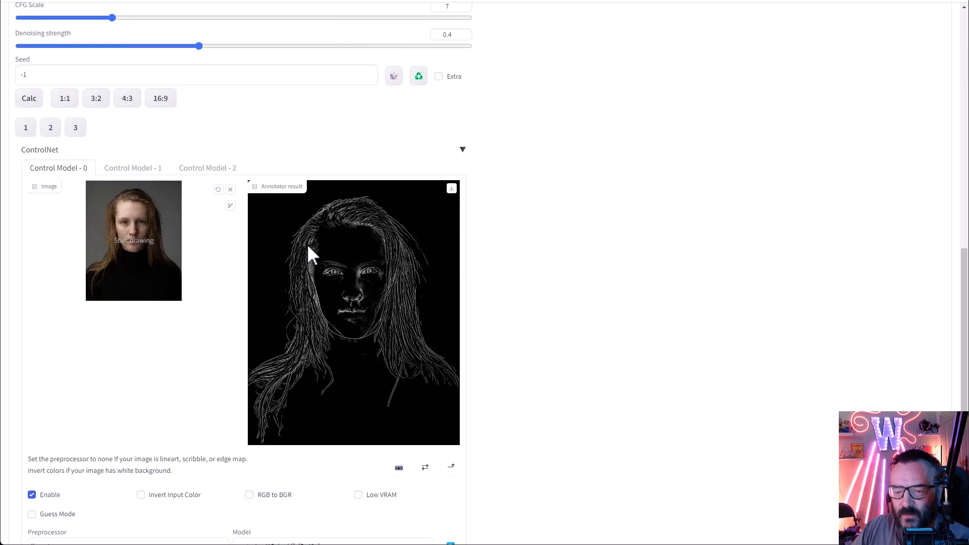
scroll(147, 411, "down", 2)
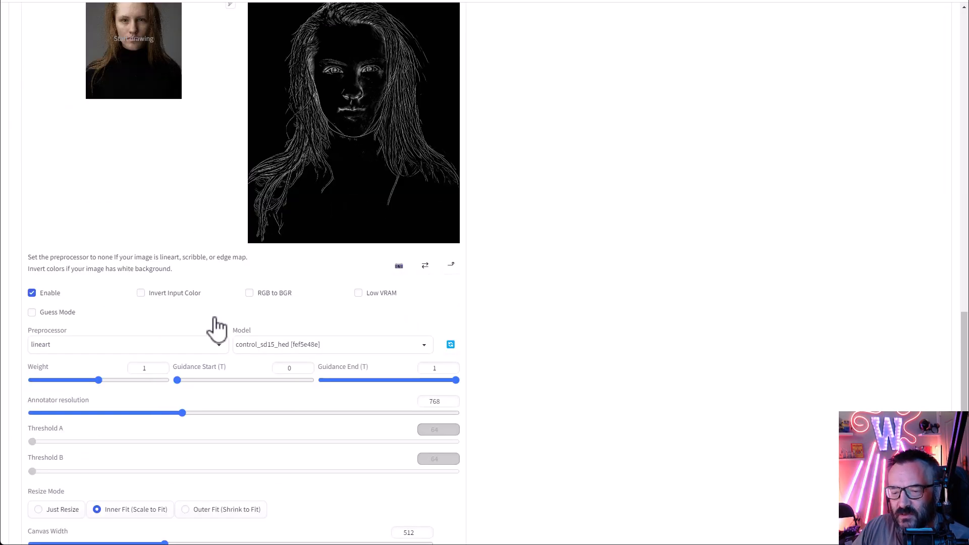
left_click(221, 347)
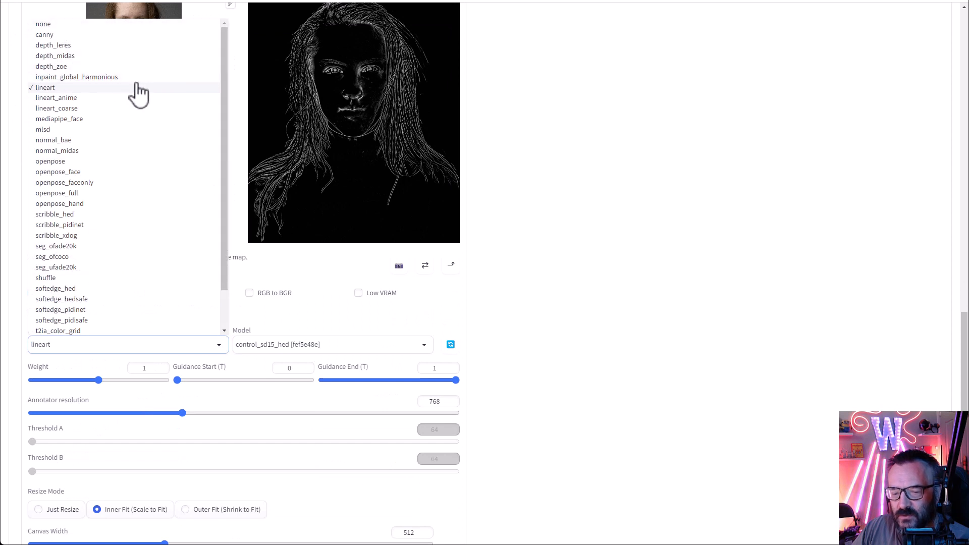
left_click(60, 35)
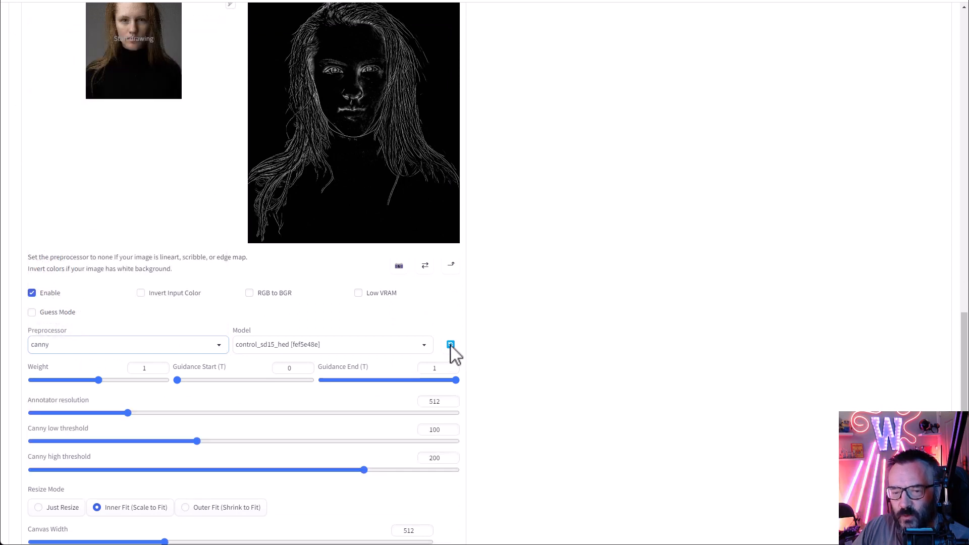
left_click(397, 344)
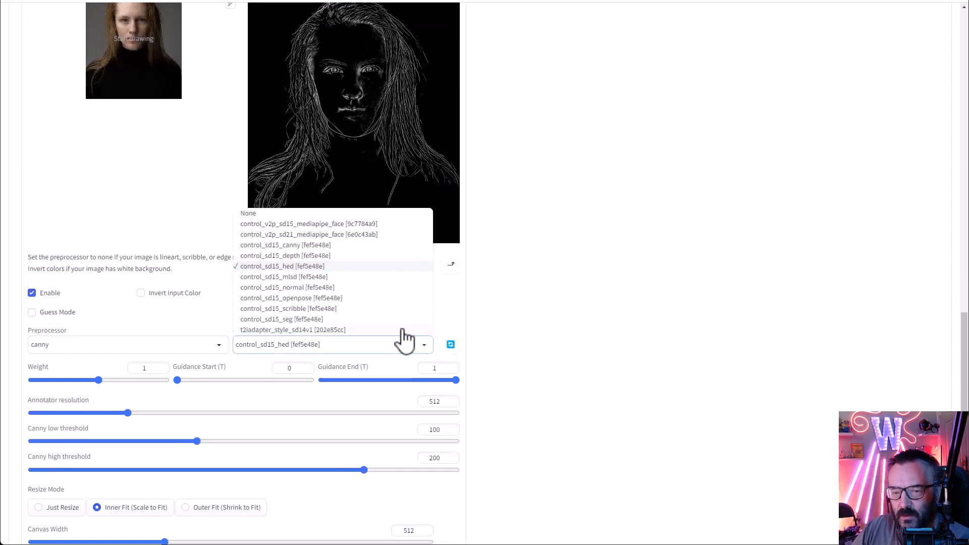
left_click(316, 245)
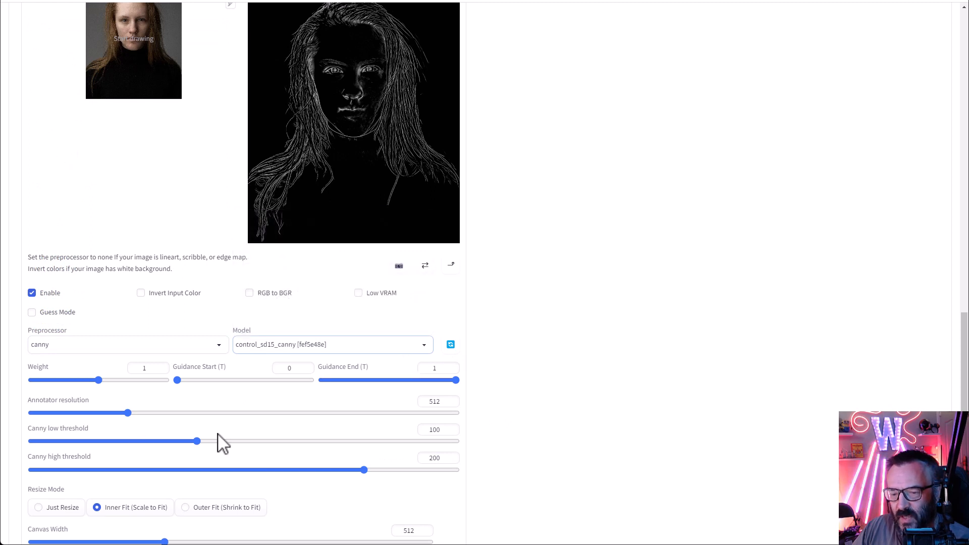
Step: Set the canny low threshold to 87 and the high threshold to 105, and preview the annotator result
left_click_drag(373, 470, 231, 470)
left_click_drag(202, 441, 175, 441)
left_click_drag(230, 469, 206, 470)
scroll(321, 441, "down", 3)
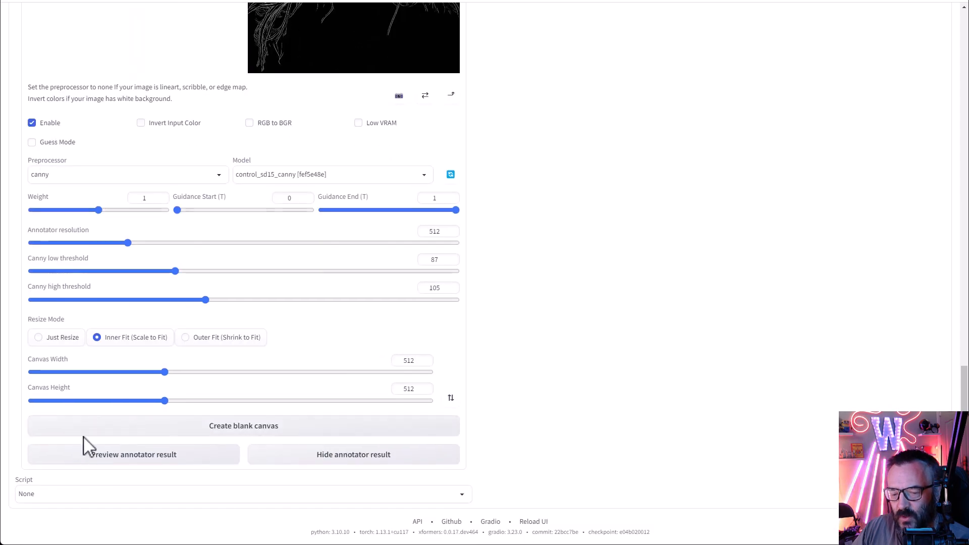
left_click(90, 455)
scroll(484, 322, "up", 5)
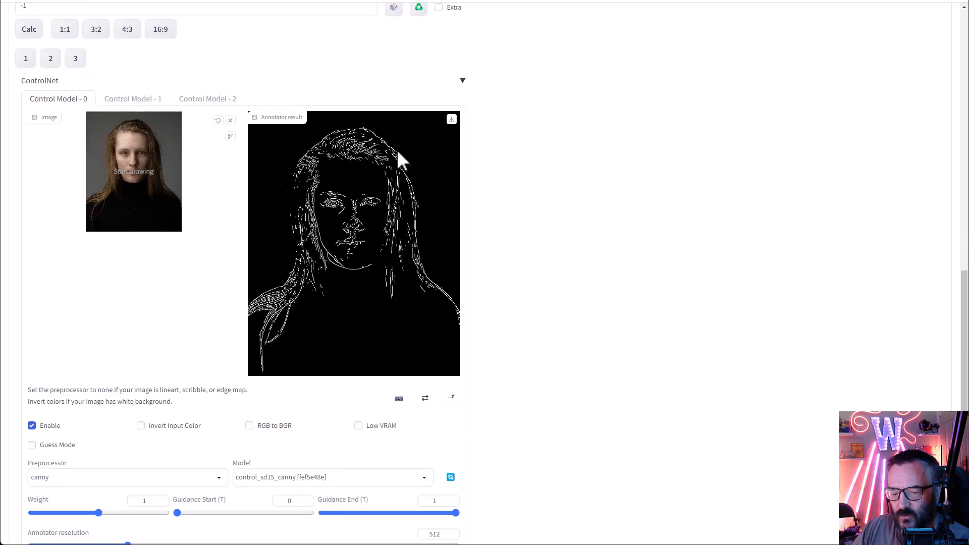
scroll(422, 450, "down", 2)
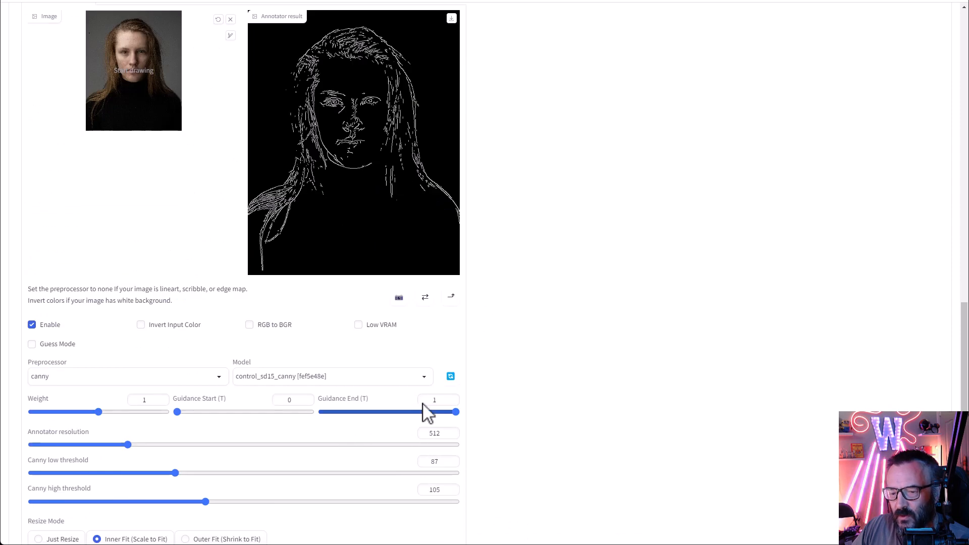
scroll(483, 363, "up", 2)
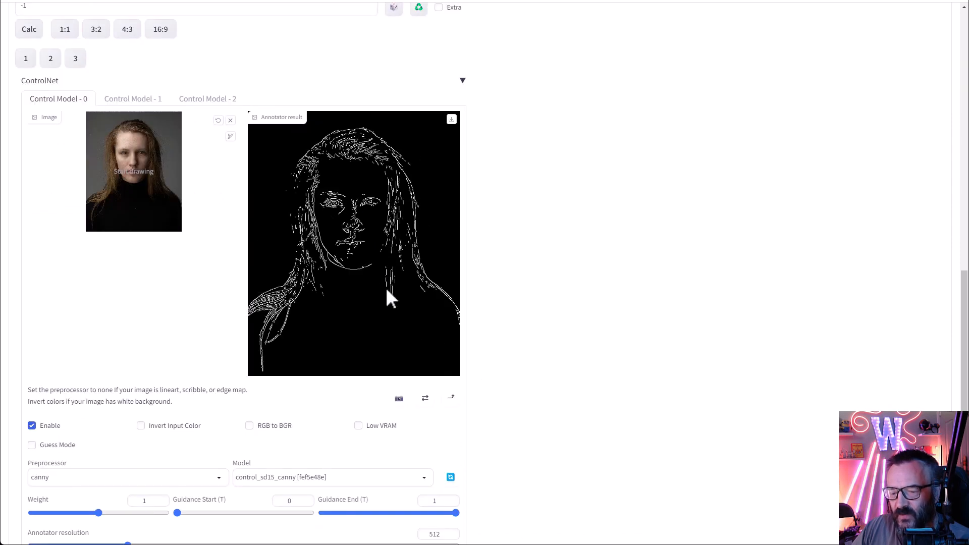
Step: Set the canny low threshold to 74 and the high threshold to 91, and preview the annotator result again
scroll(448, 319, "down", 7)
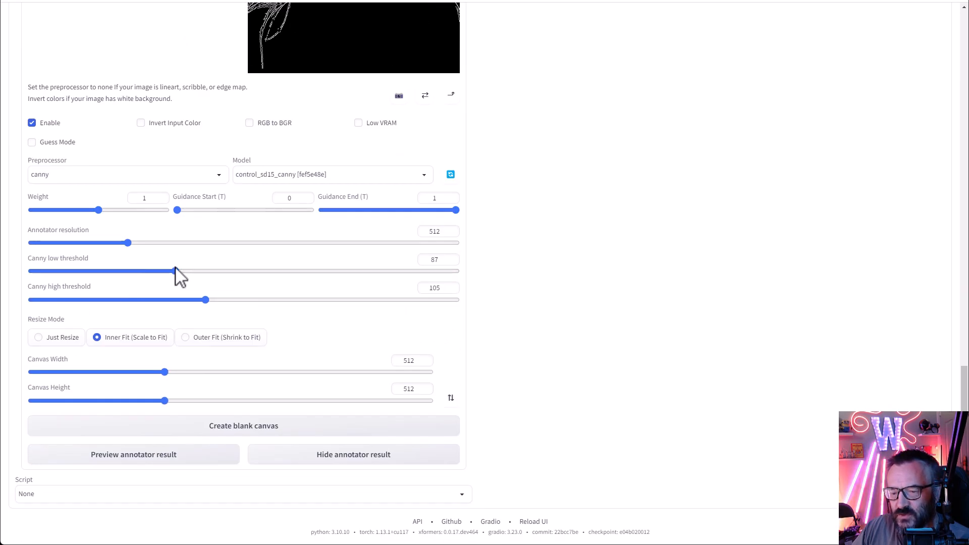
left_click_drag(176, 272, 154, 276)
left_click_drag(206, 300, 181, 301)
left_click(324, 425)
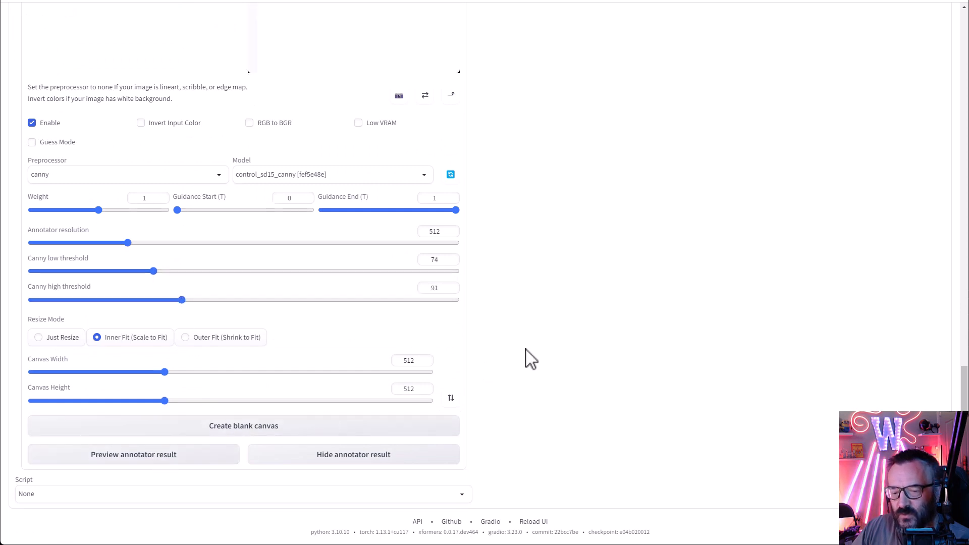
scroll(528, 358, "up", 7)
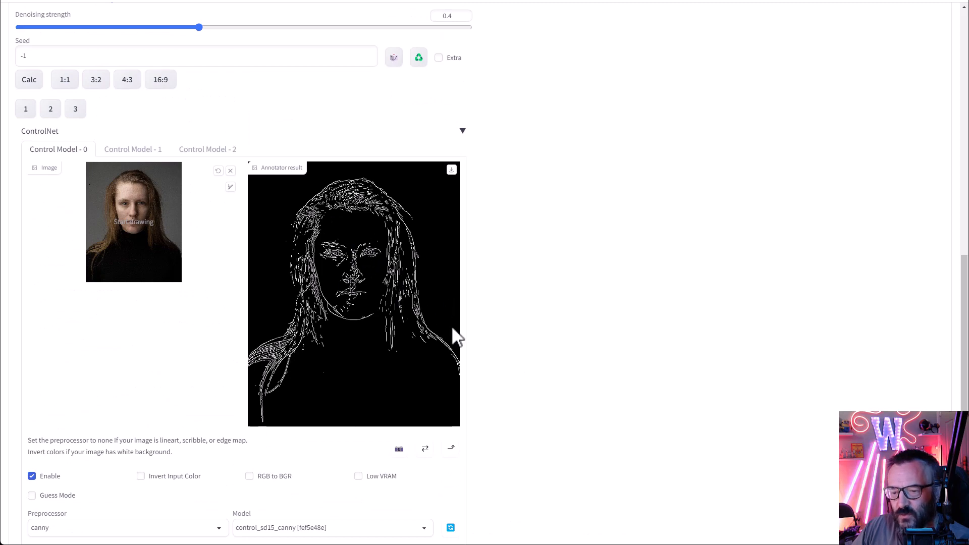
Step: Set the denoising strength to 0.79 for the canny-guided inpaint
scroll(456, 336, "down", 7)
scroll(455, 335, "up", 16)
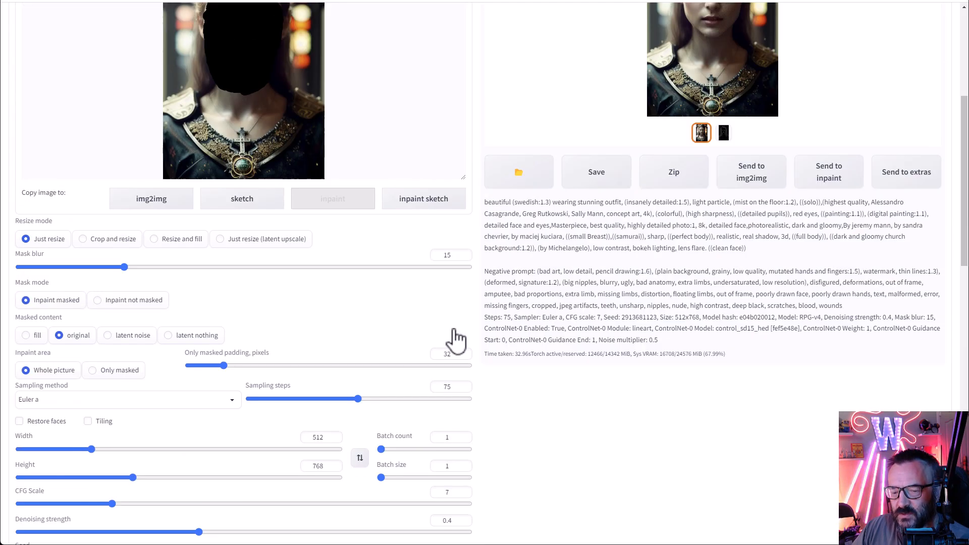
scroll(447, 335, "down", 5)
left_click_drag(198, 283, 374, 284)
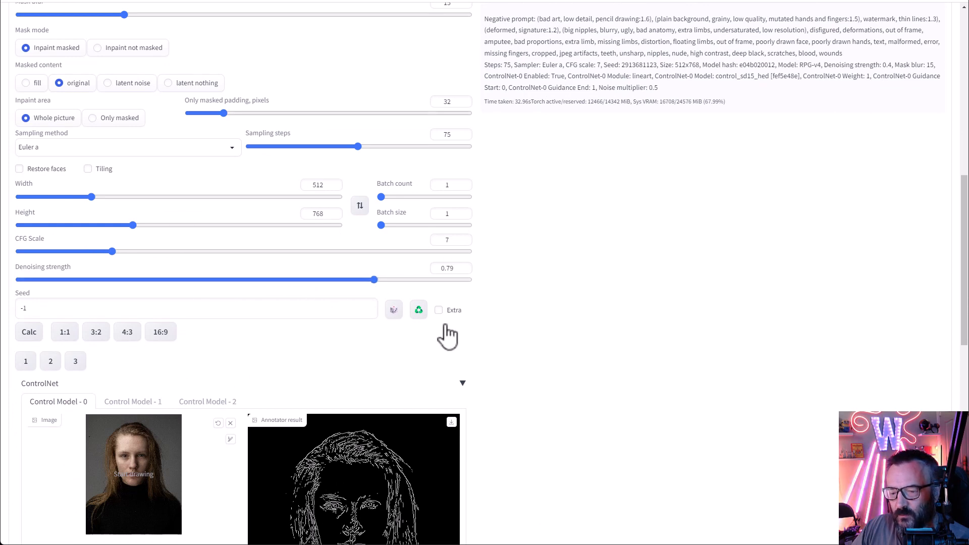
scroll(547, 320, "up", 7)
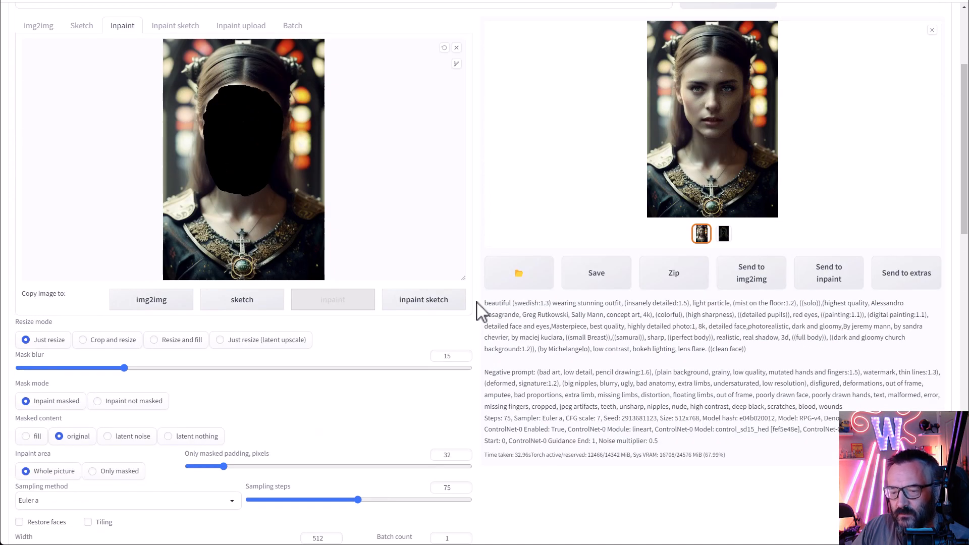
Step: Change the sampling method to DPM++ 2S a Karras
scroll(482, 313, "down", 2)
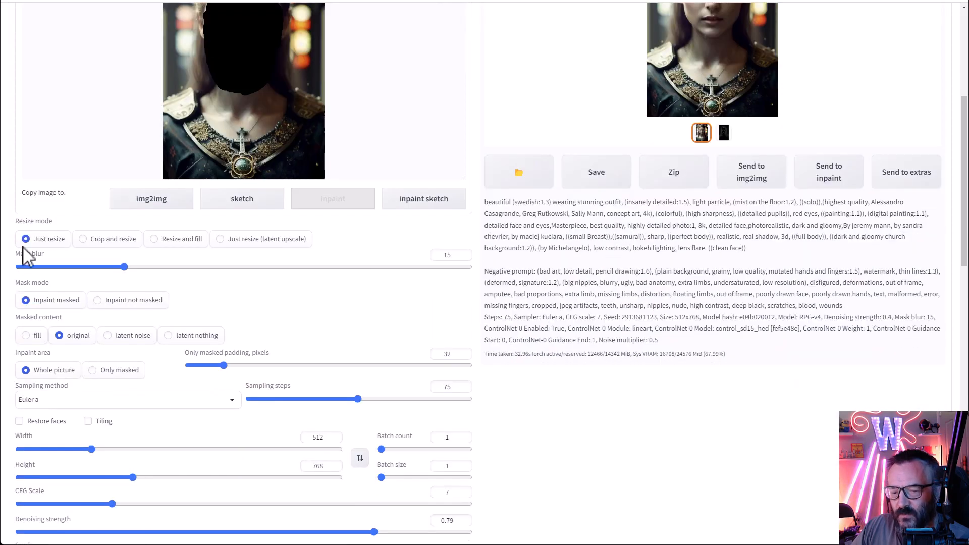
scroll(202, 252, "up", 5)
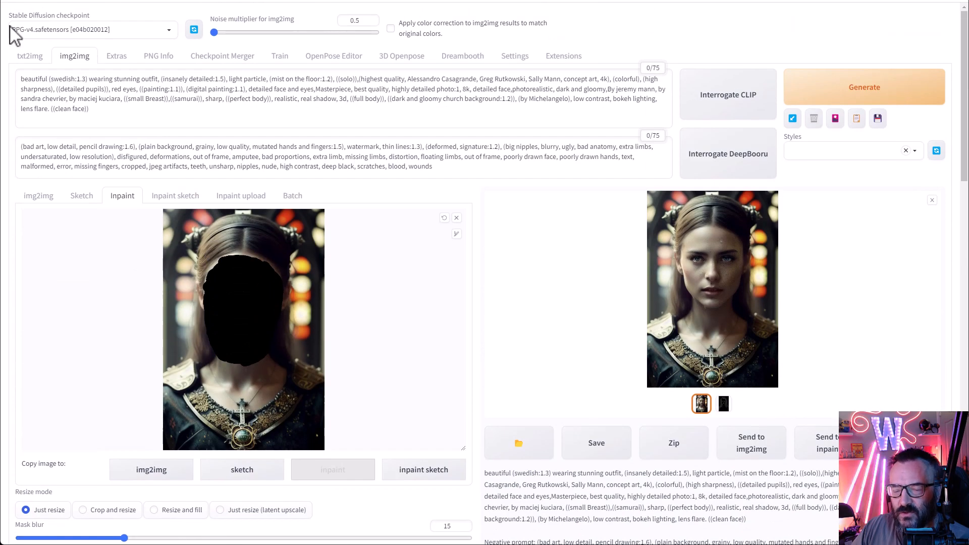
scroll(106, 39, "down", 5)
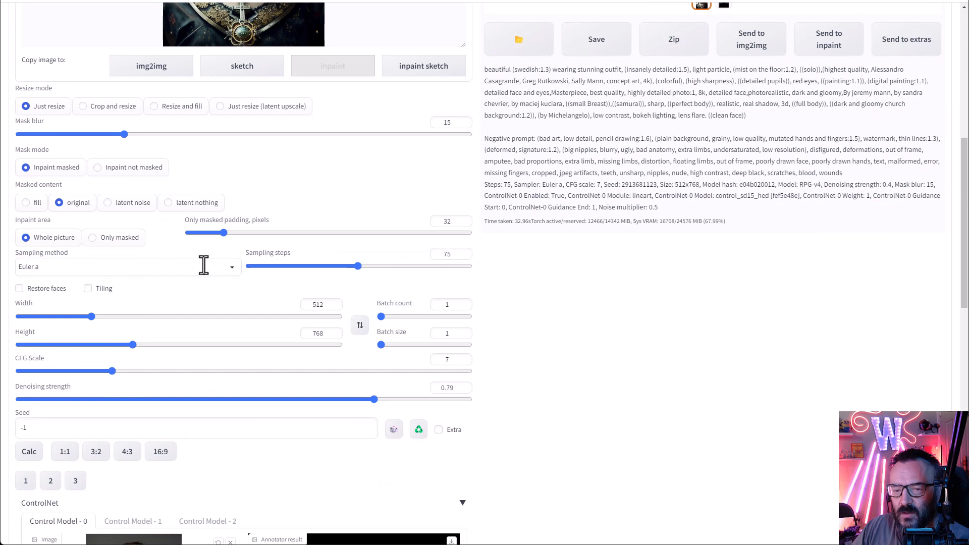
left_click(207, 267)
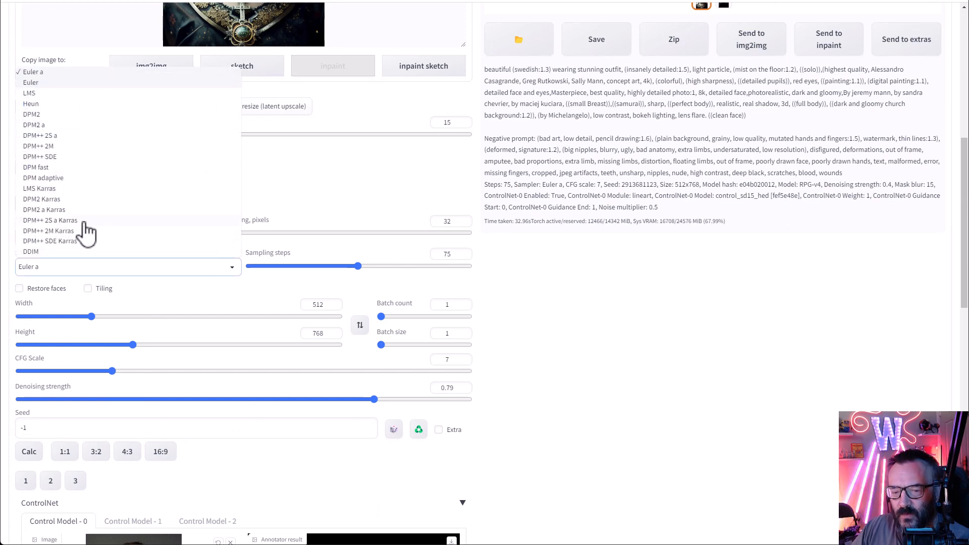
left_click(86, 231)
Step: Generate the canny-guided inpaint of the masked face and view the resulting portrait enlarged
scroll(513, 388, "down", 13)
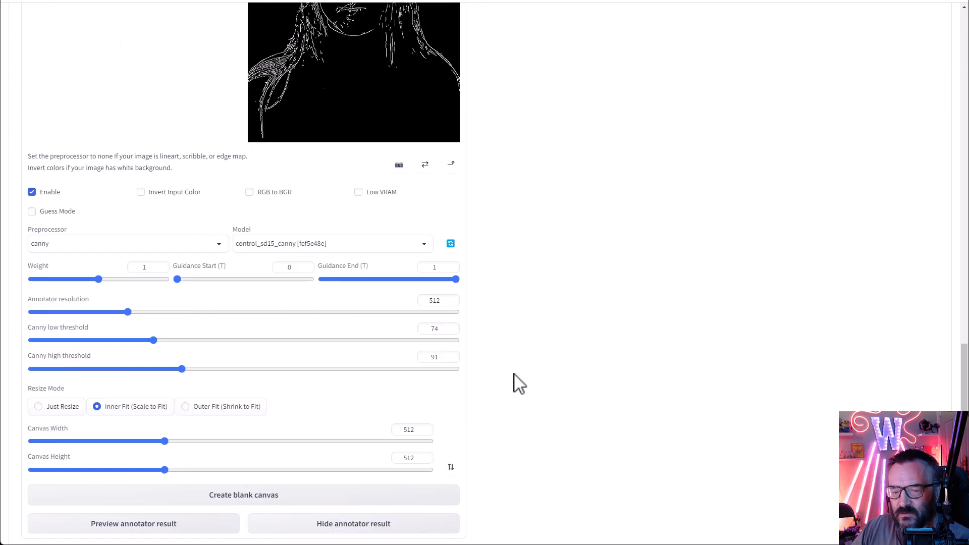
scroll(501, 309, "up", 15)
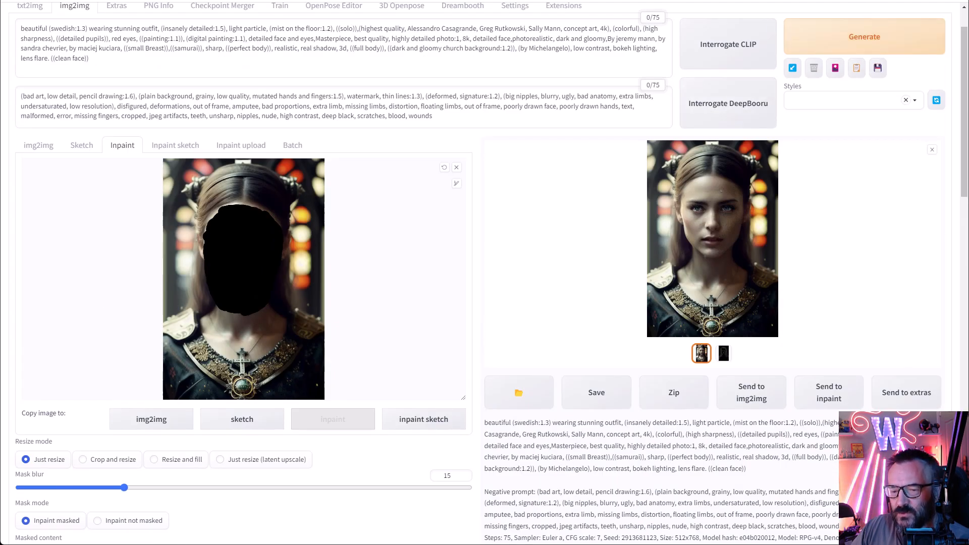
left_click(865, 38)
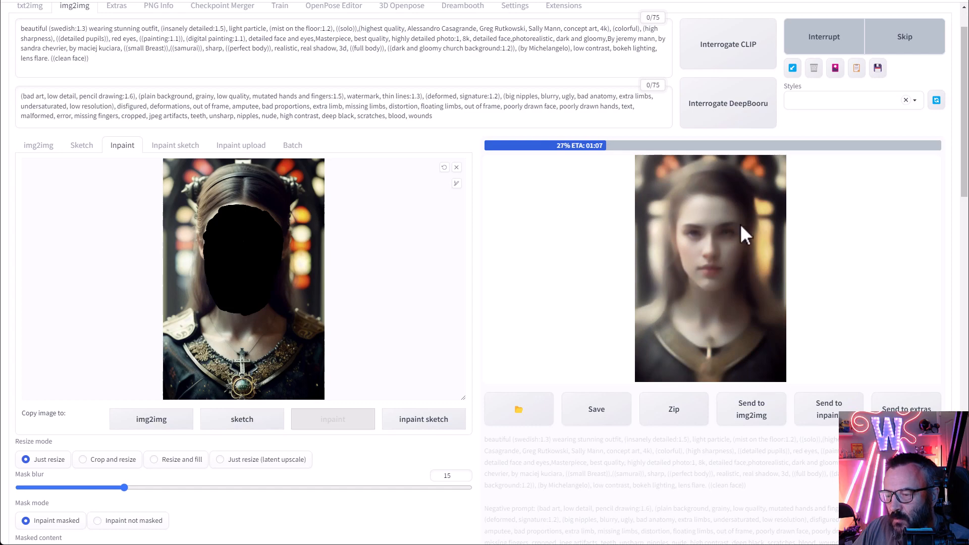
scroll(541, 287, "down", 14)
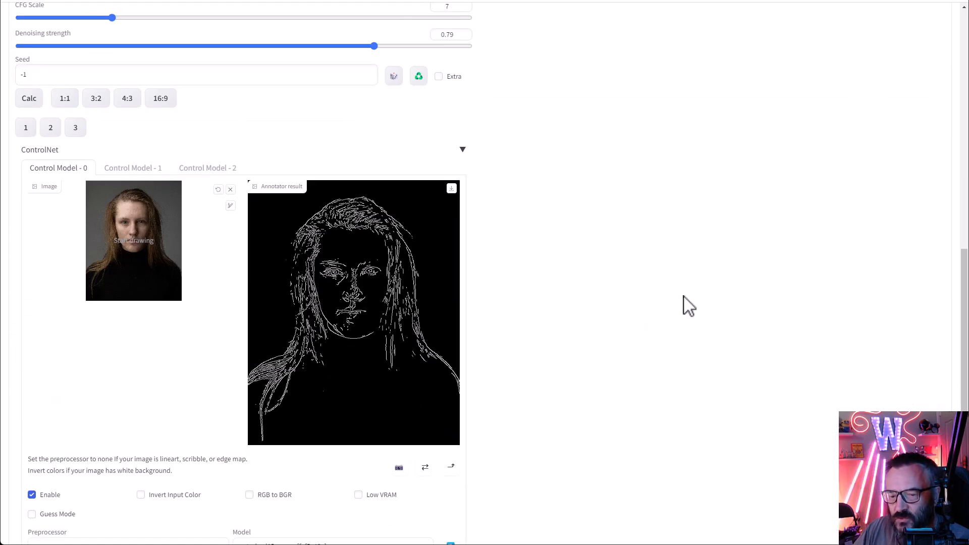
scroll(497, 314, "up", 14)
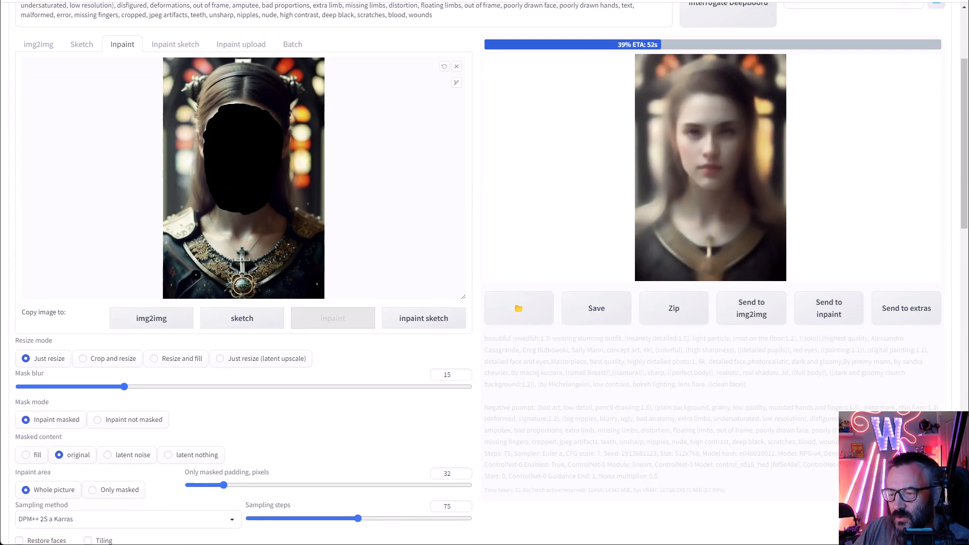
scroll(525, 235, "up", 3)
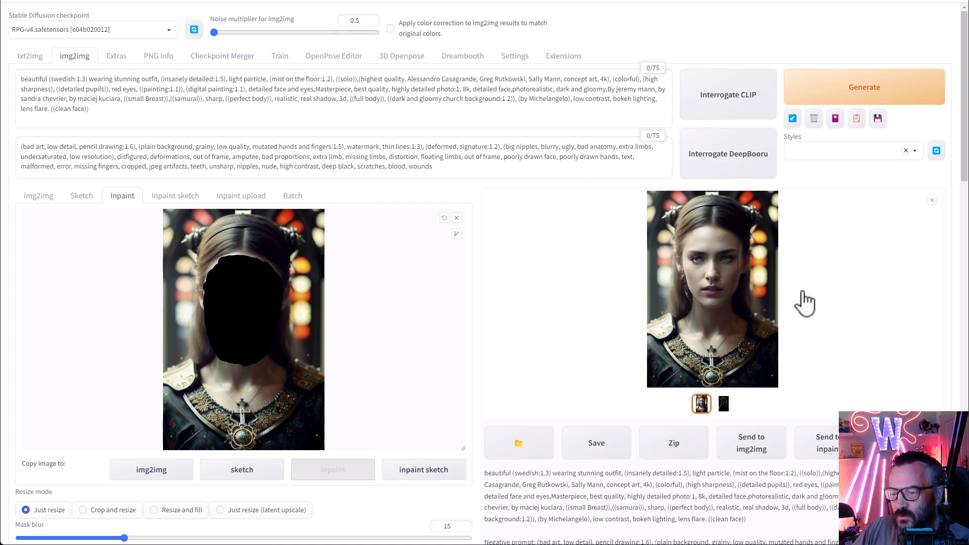
left_click(722, 302)
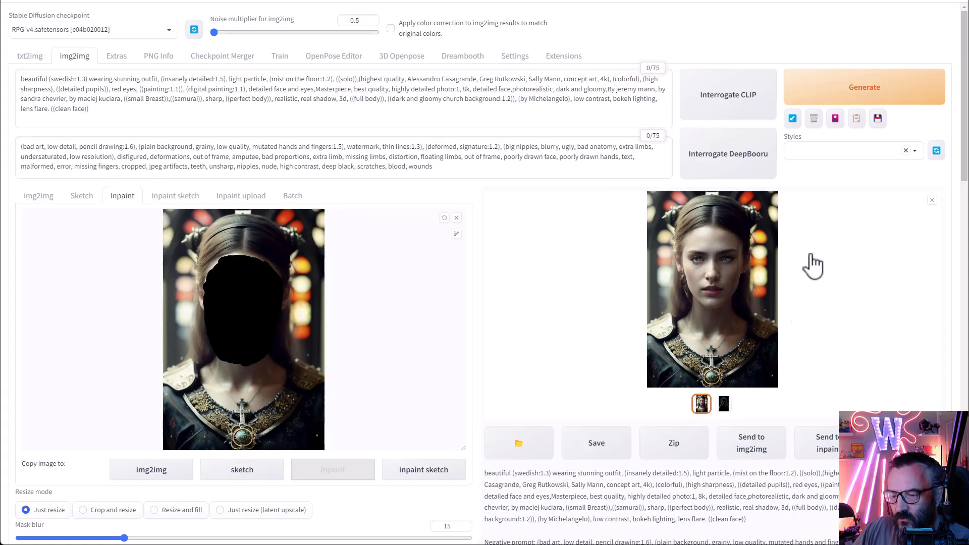
left_click(939, 21)
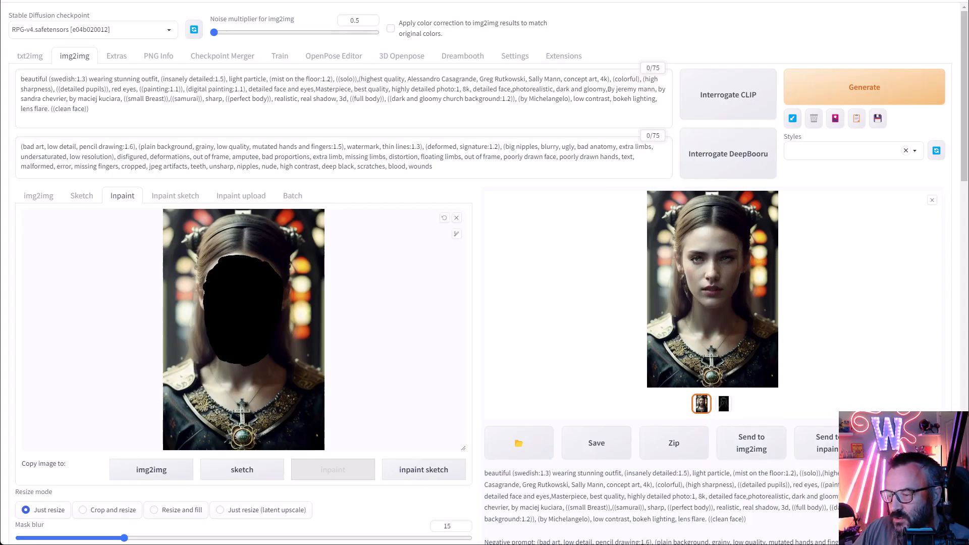
Step: Send the generated portrait to Extras and select R-ESRGAN 4x+ as Upscaler 1
left_click(906, 443)
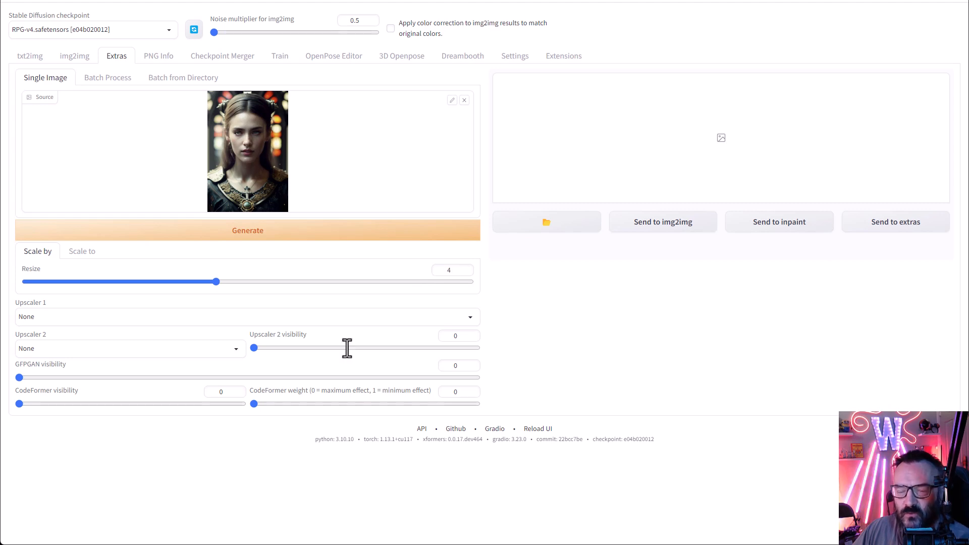
left_click(467, 319)
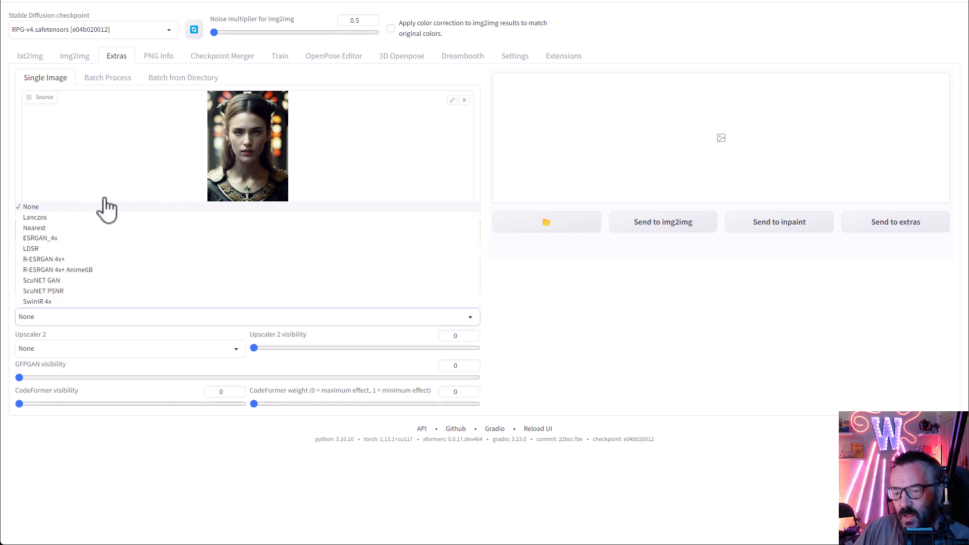
left_click(57, 260)
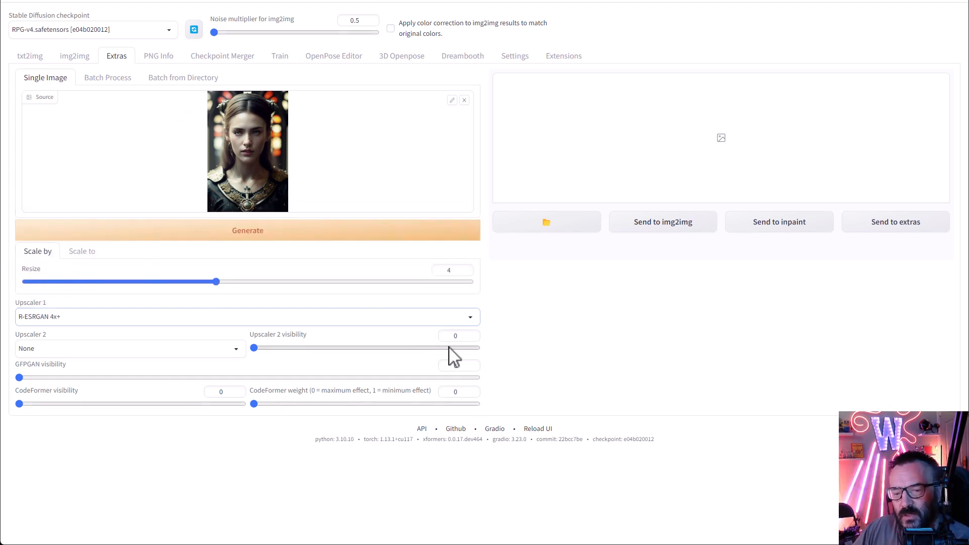
Step: Set the resize factor to 6 and generate the upscaled portrait
double_click(452, 270)
type("6")
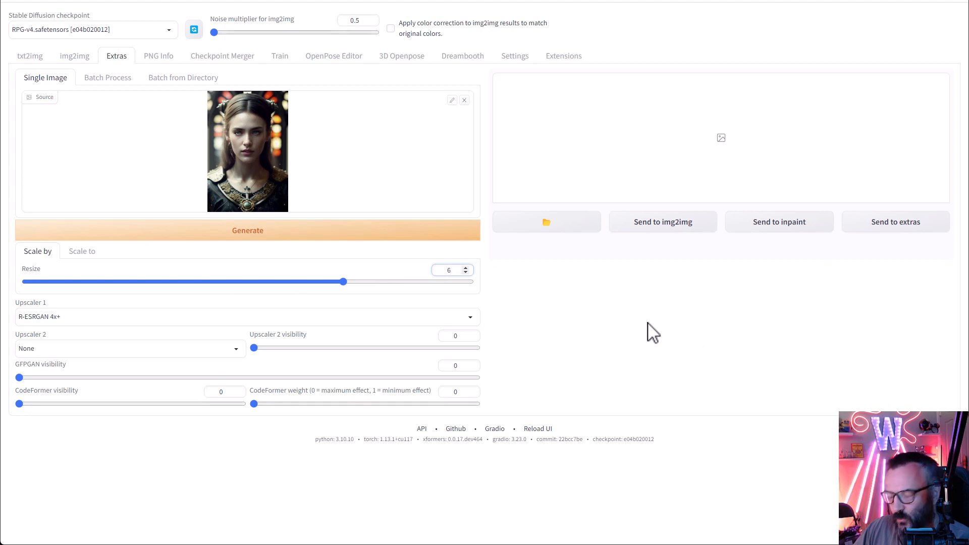
left_click(647, 341)
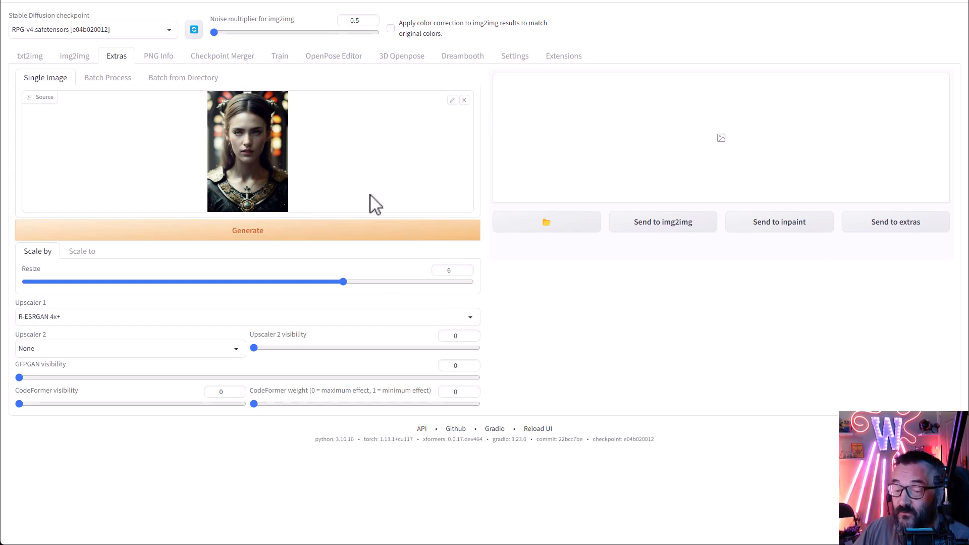
left_click(312, 233)
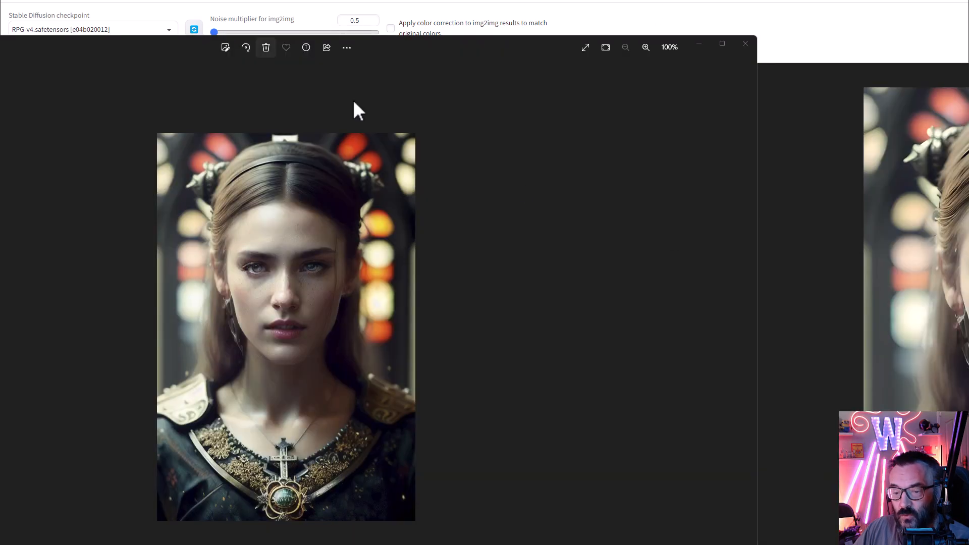
Step: Examine the face and eye detail of the original portrait up close in the image viewer
scroll(265, 311, "up", 5)
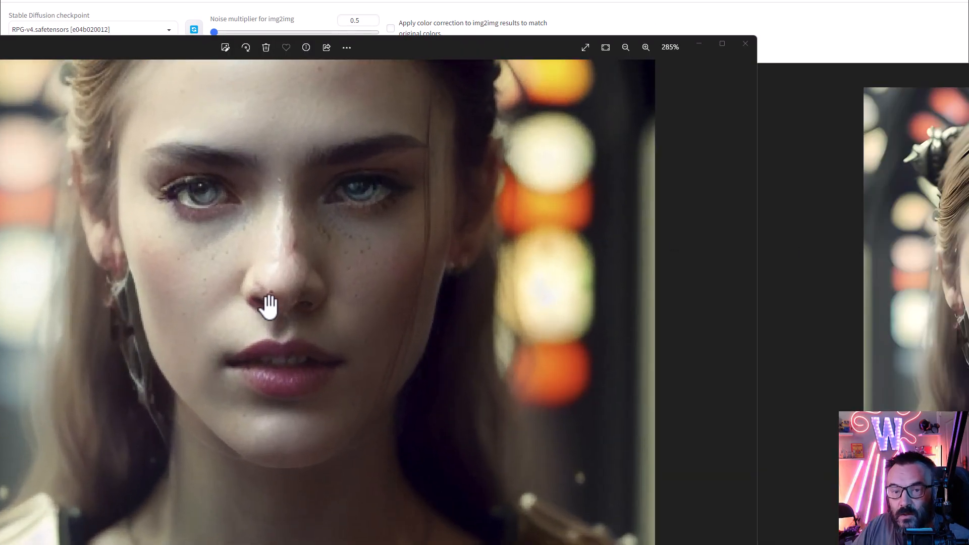
scroll(266, 264, "up", 4)
scroll(266, 264, "down", 3)
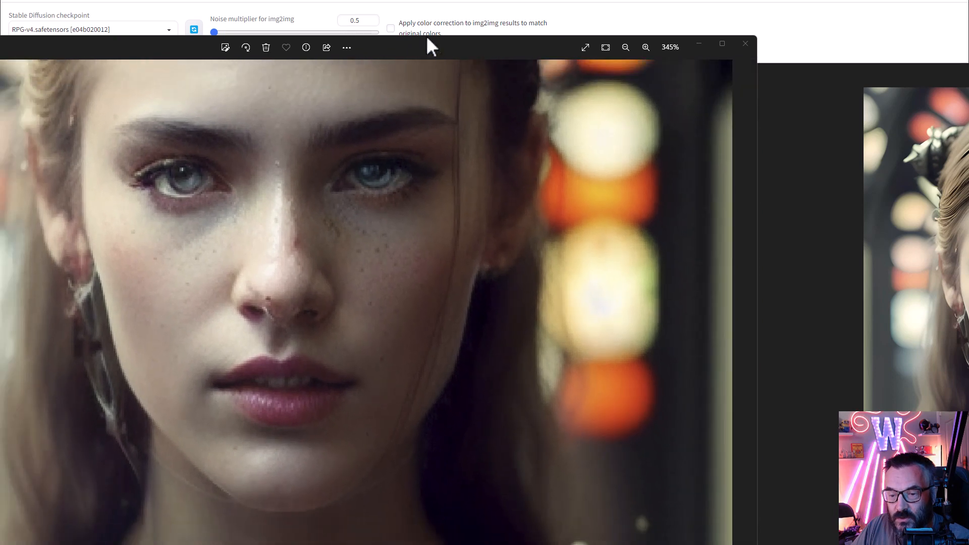
left_click_drag(430, 48, 499, 98)
scroll(267, 264, "up", 5)
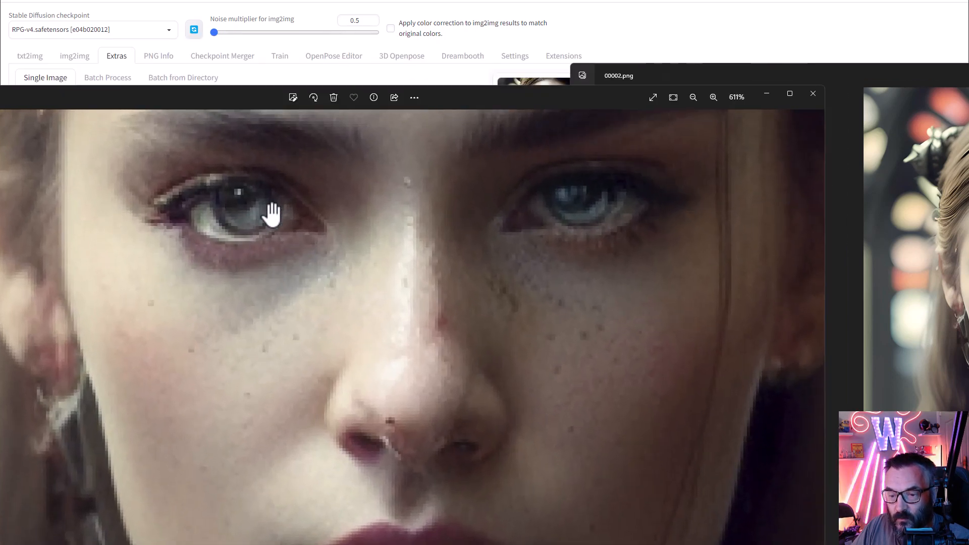
scroll(253, 229, "up", 4)
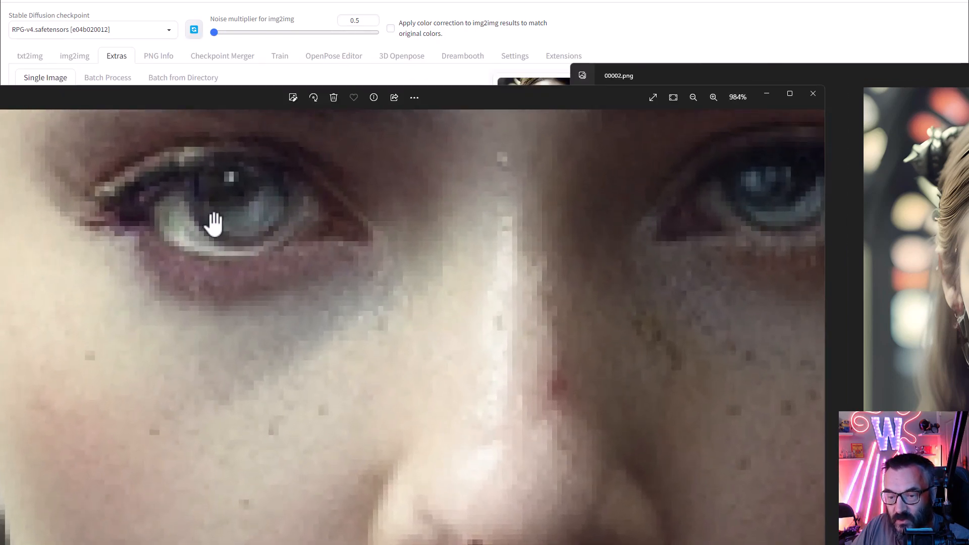
Step: Compare the eye and eyebrow detail in the upscaled 00002.png with the original portrait
left_click_drag(968, 75, 888, 3)
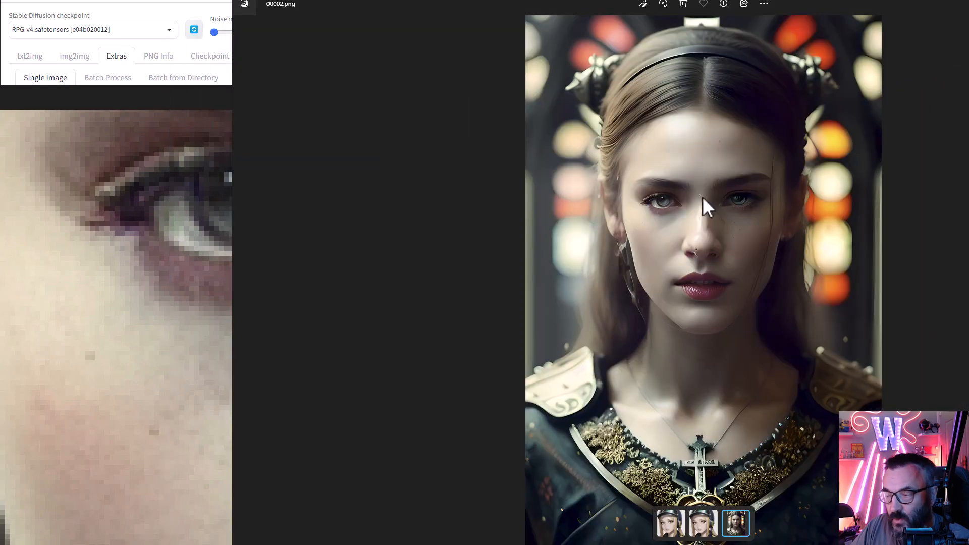
scroll(659, 207, "up", 8)
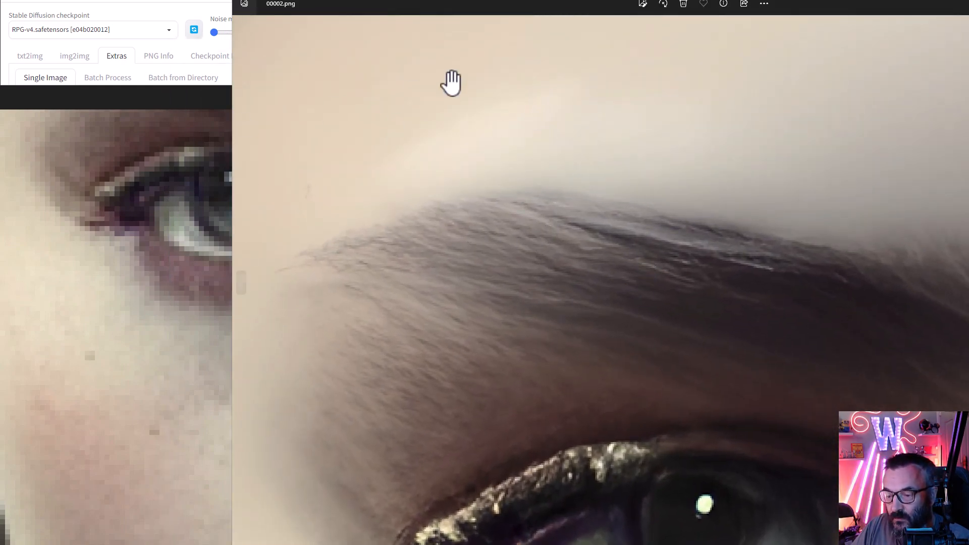
left_click_drag(166, 204, 91, 331)
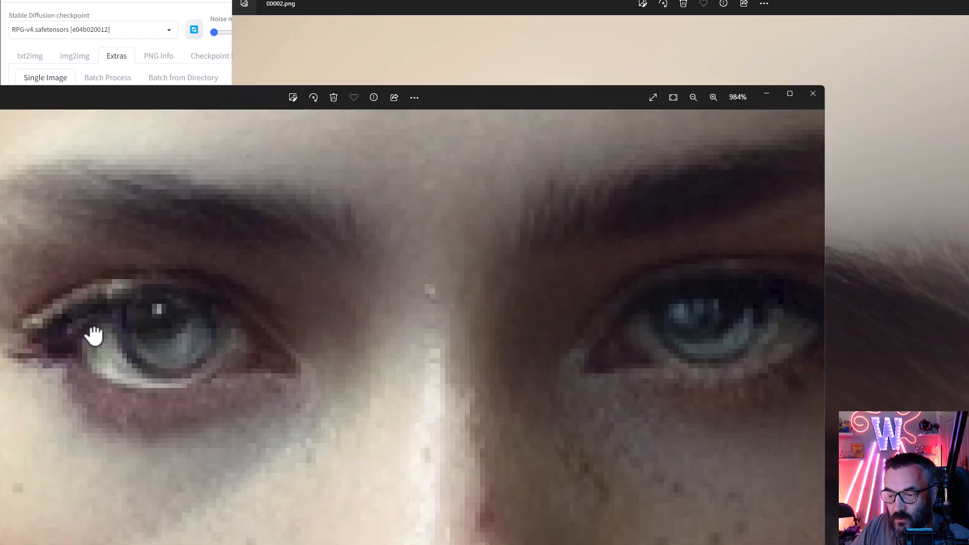
left_click(919, 255)
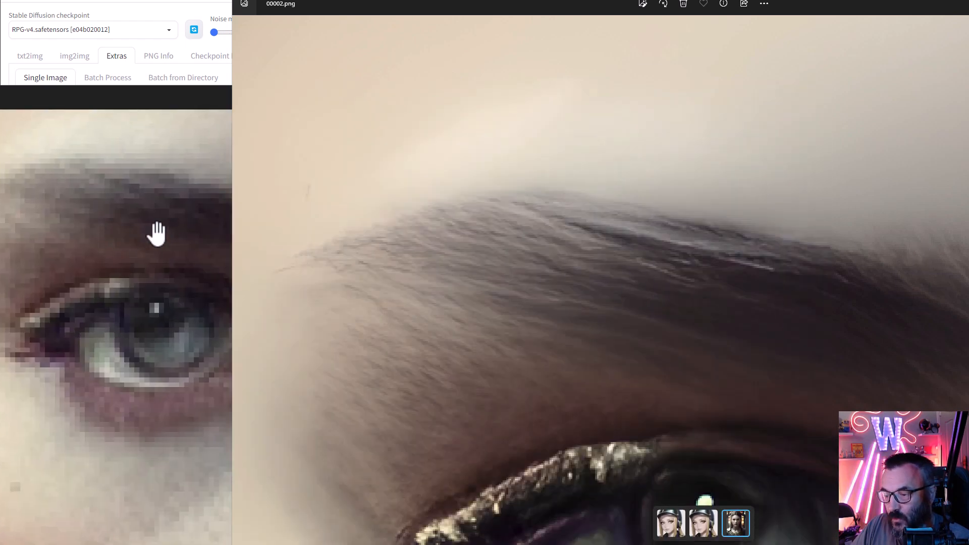
left_click_drag(628, 329, 515, 106)
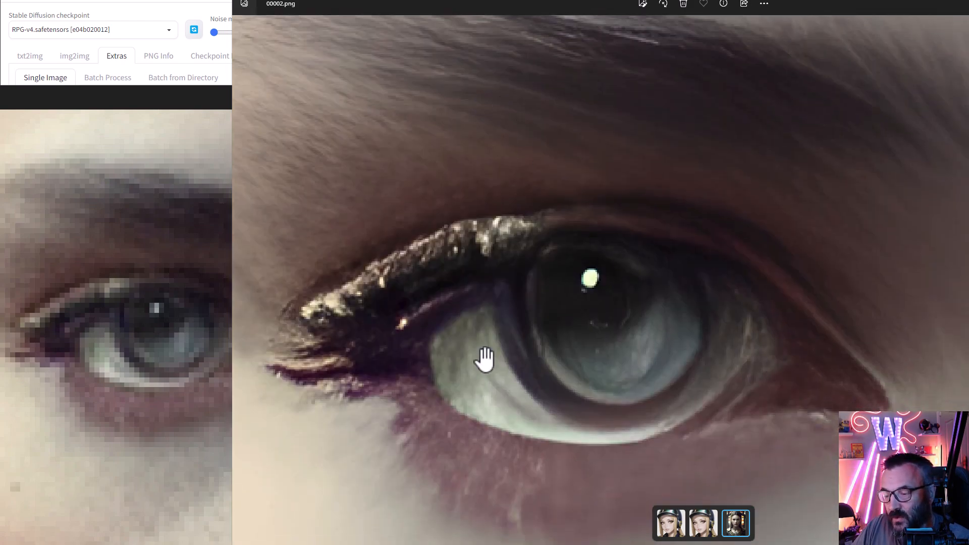
scroll(590, 324, "down", 5)
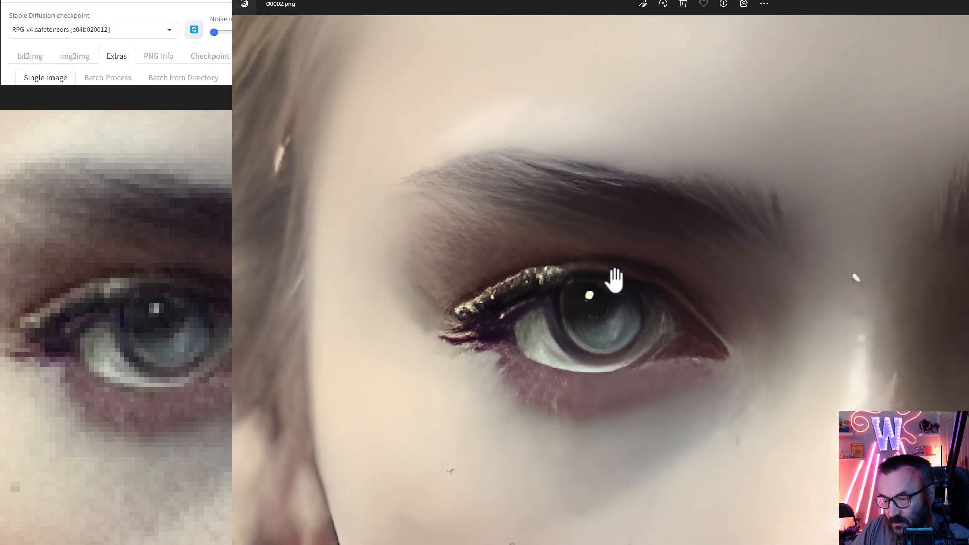
scroll(633, 231, "down", 5)
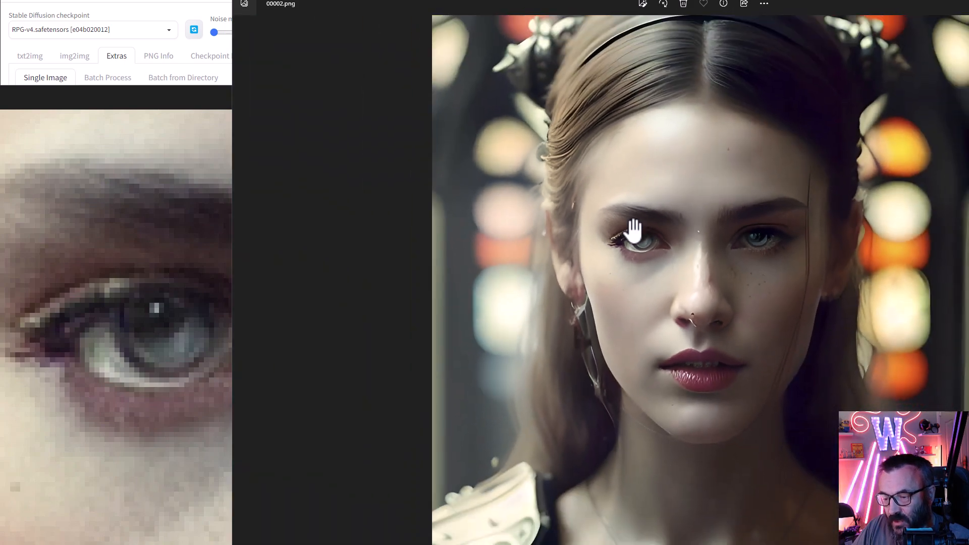
Step: Compare the hair detail around the parting between the upscaled 00002.png and the original portrait
left_click_drag(609, 123, 640, 277)
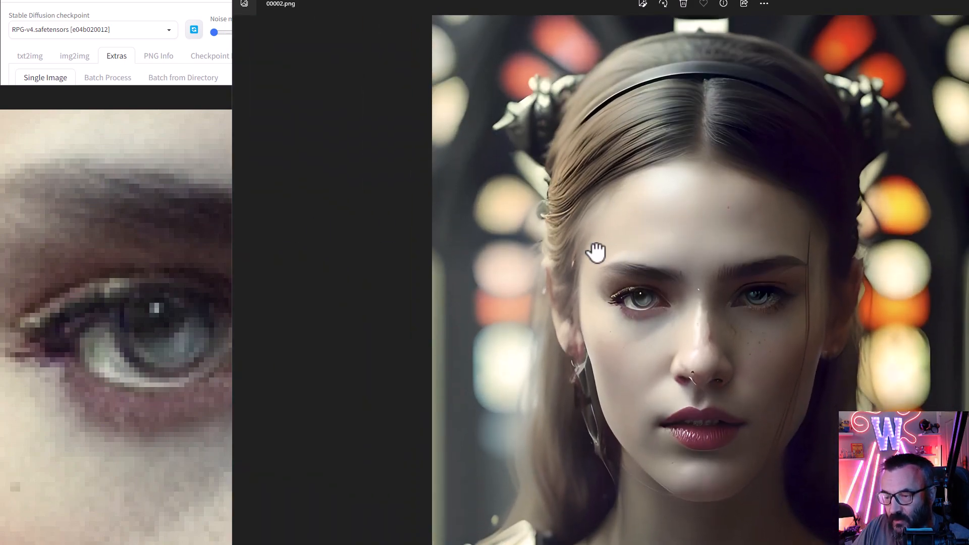
scroll(735, 106, "up", 5)
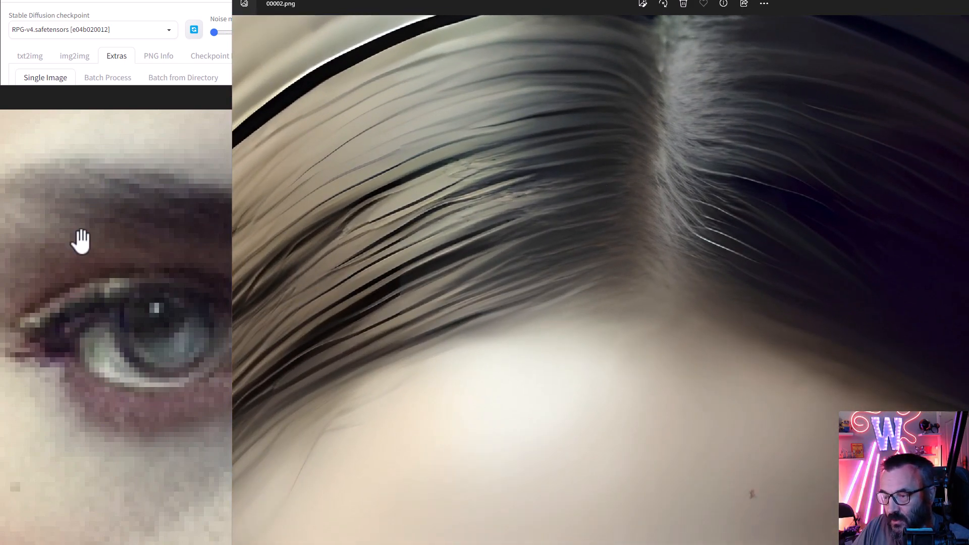
left_click(80, 239)
left_click_drag(404, 203, 445, 494)
left_click_drag(556, 167, 626, 485)
left_click_drag(642, 307, 424, 318)
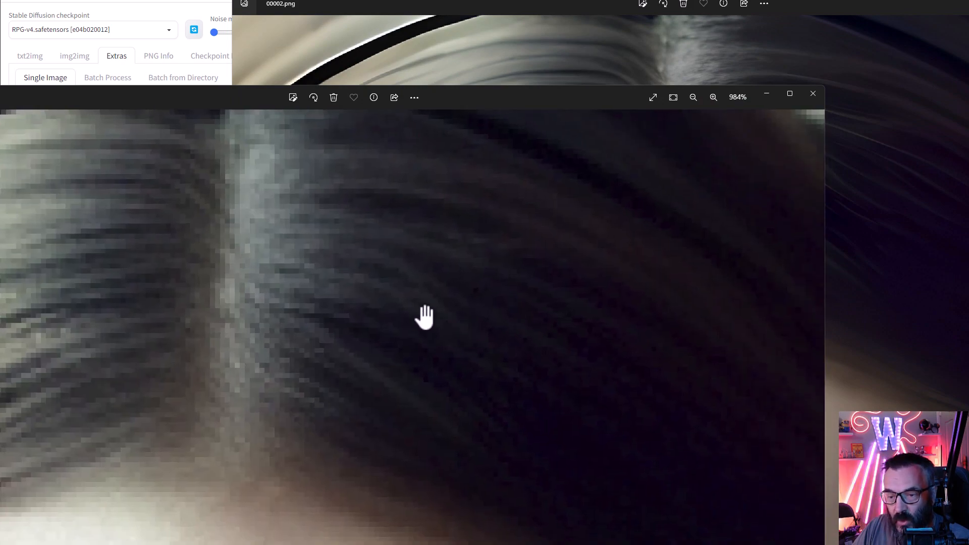
left_click(936, 162)
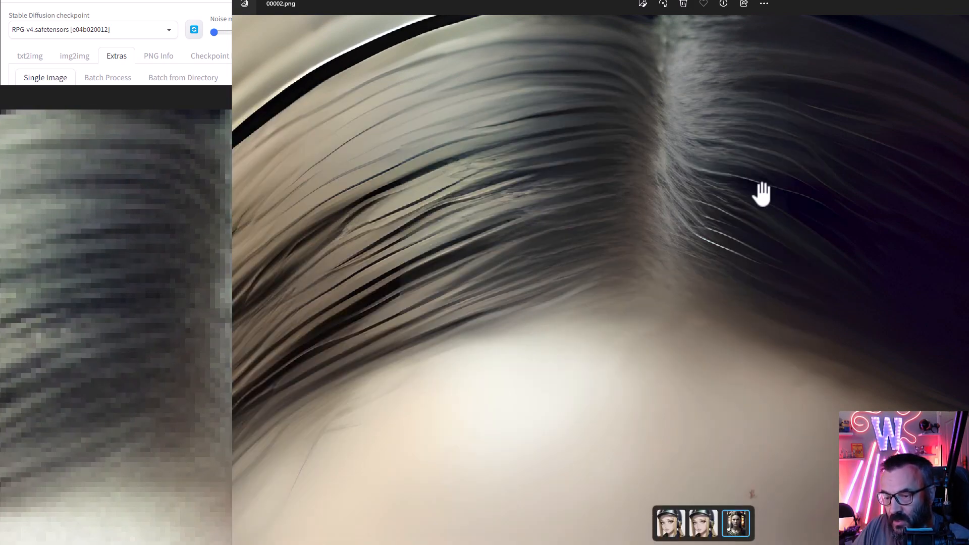
scroll(761, 193, "up", 2)
scroll(762, 194, "down", 3)
left_click(162, 283)
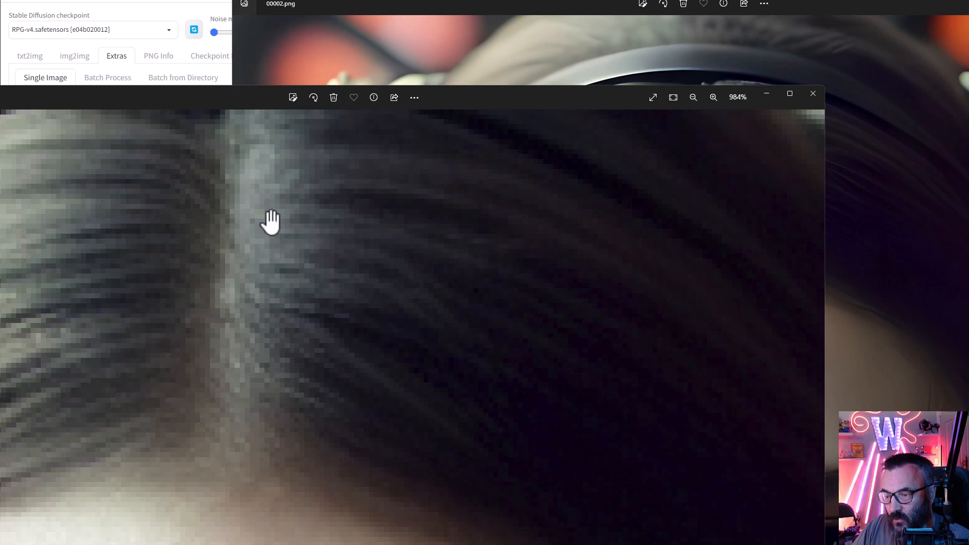
Step: Zoom both portraits back out to compare the whole pictures, with the original shown at 100%
scroll(338, 235, "down", 2)
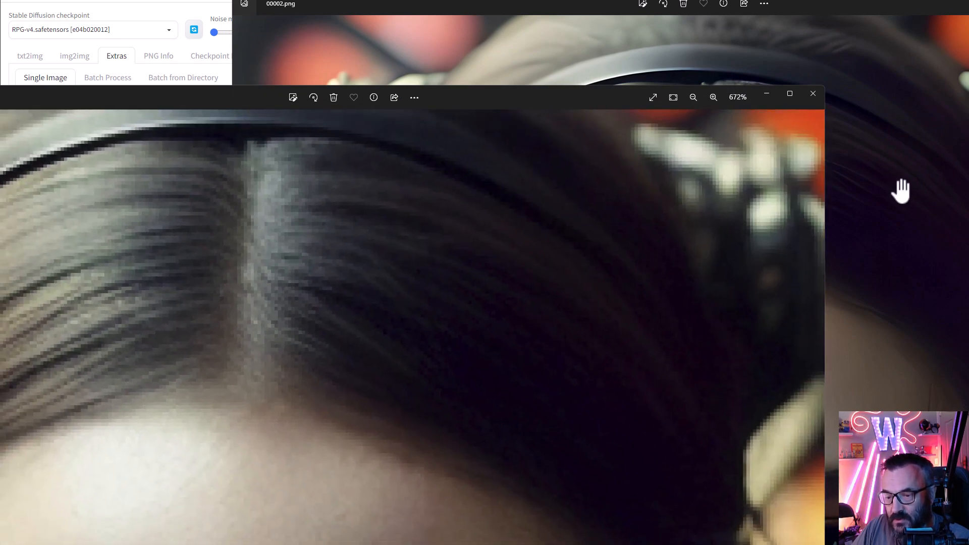
scroll(876, 195, "down", 3)
scroll(574, 267, "down", 5)
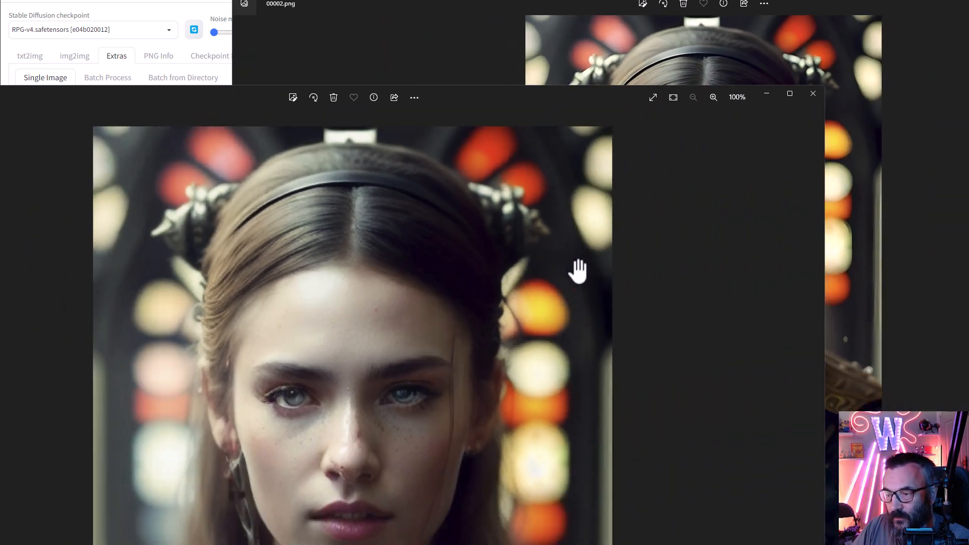
double_click(475, 93)
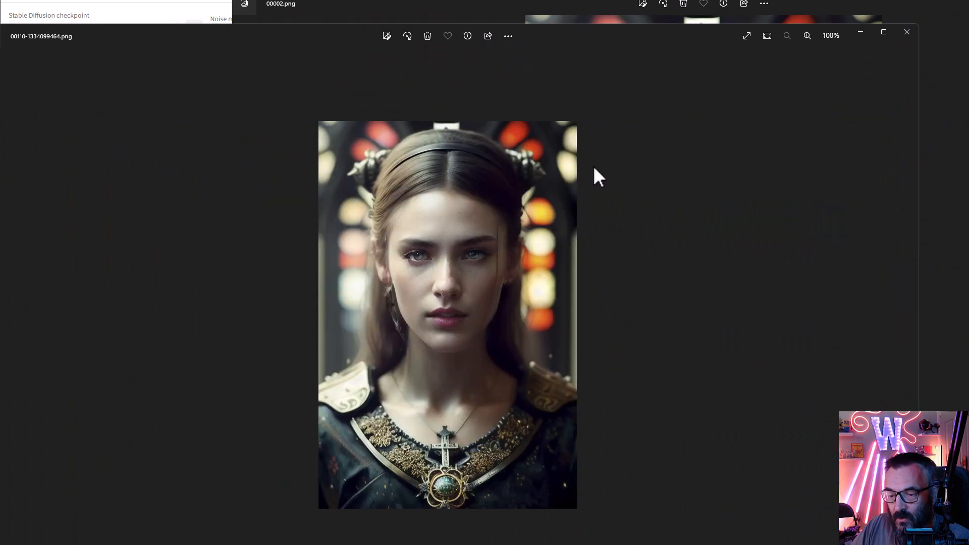